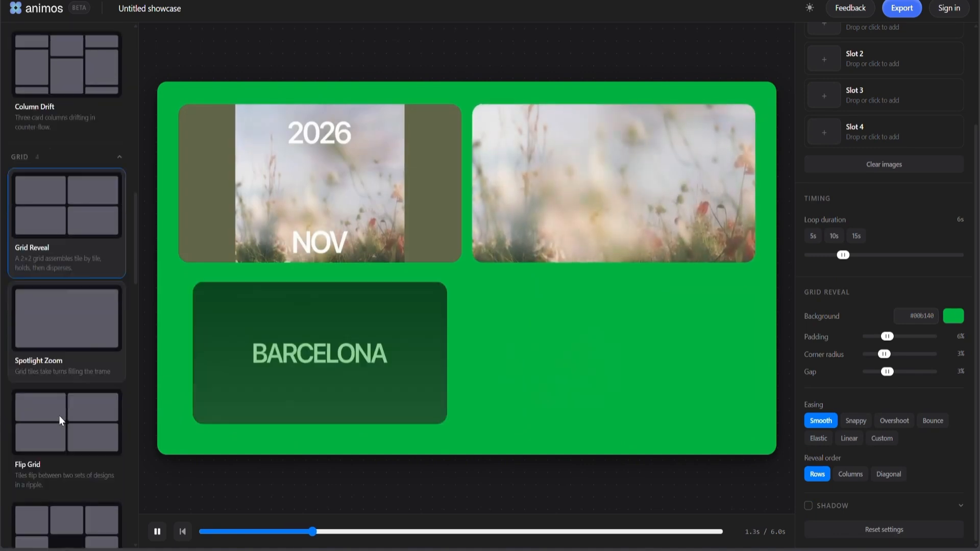
Preview the Spotlight Zoom, Flip Grid and Pop Grid animation templates from the Grid group
left_click(71, 311)
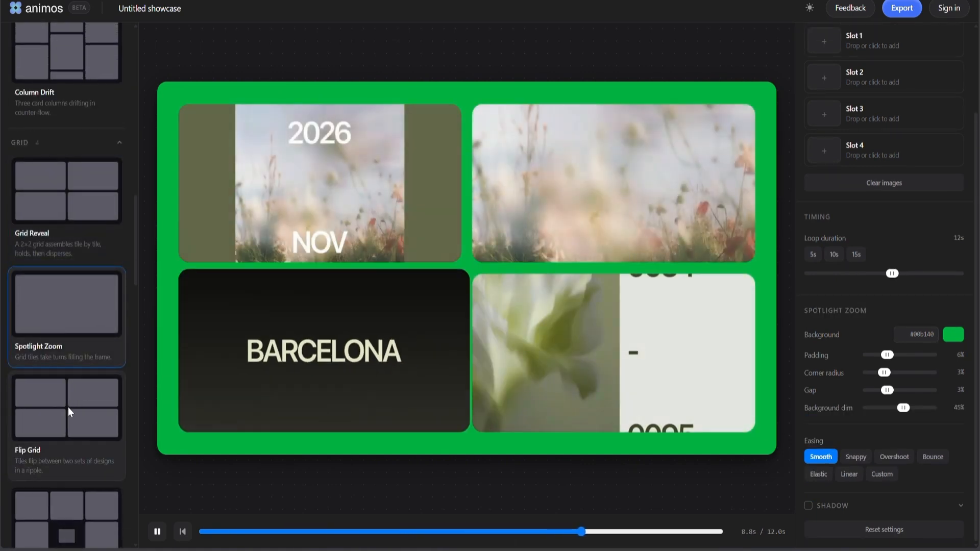
left_click(68, 406)
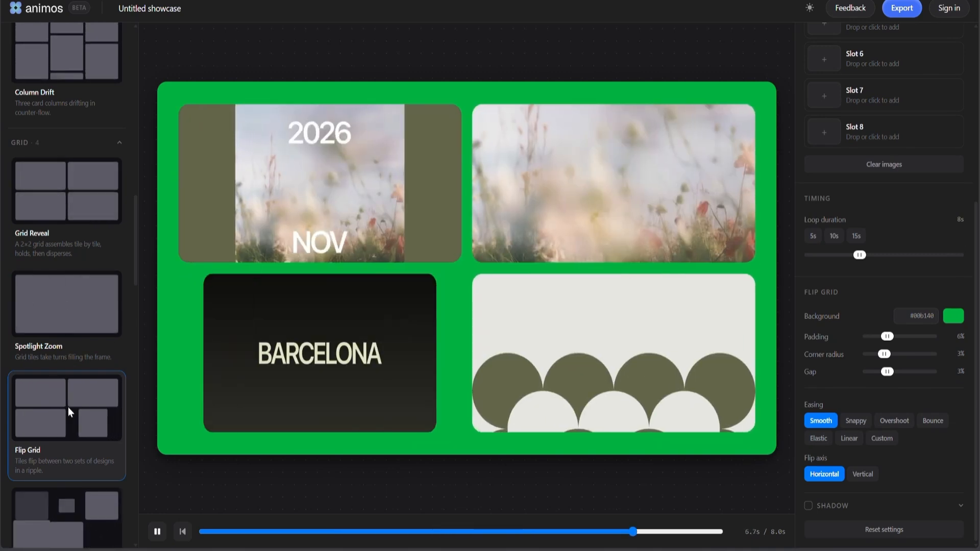
scroll(69, 406, "down", 2)
left_click(68, 406)
Preview the Spotlight & Focus templates Center Stage, Focus Shift, Deck Peel and Zoom Parallax
scroll(69, 406, "down", 3)
left_click(67, 403)
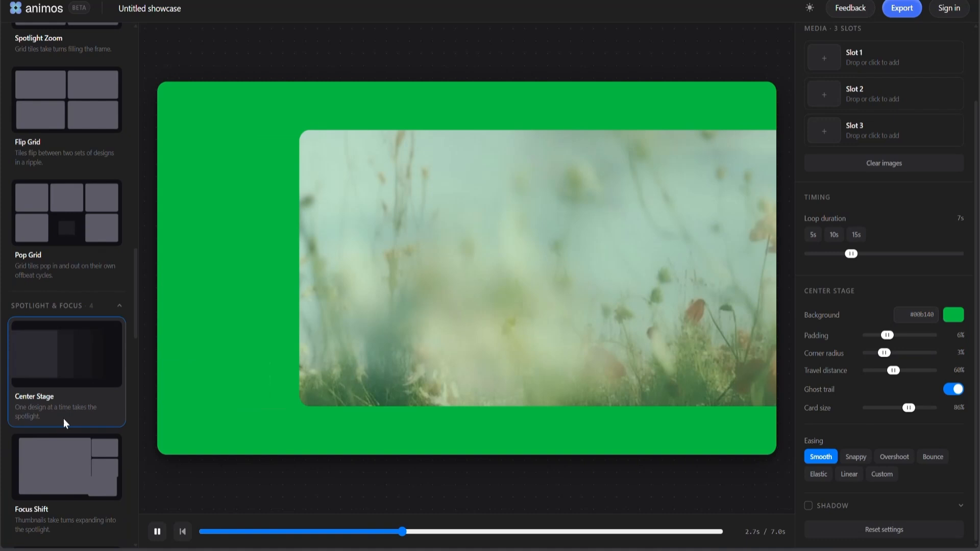
left_click(63, 464)
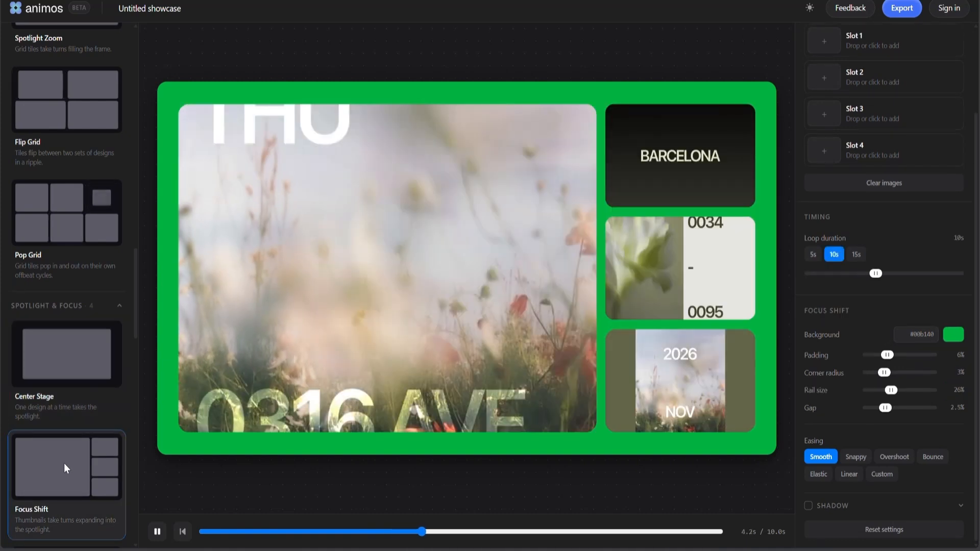
scroll(63, 464, "down", 4)
left_click(73, 335)
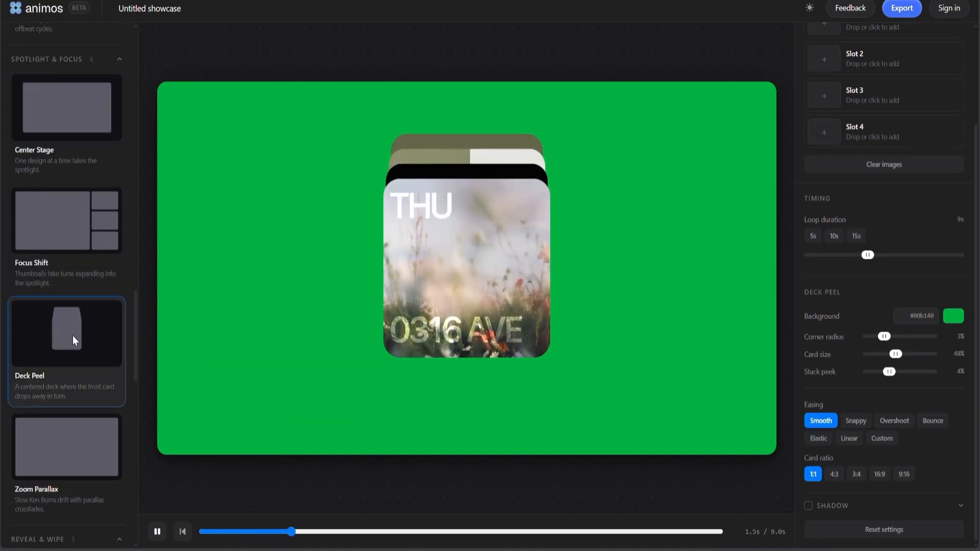
scroll(72, 335, "down", 5)
left_click(74, 149)
Preview the Reveal & Wipe templates Diagonal Wipe, Stripe Reveal and Split Reveal
left_click(67, 279)
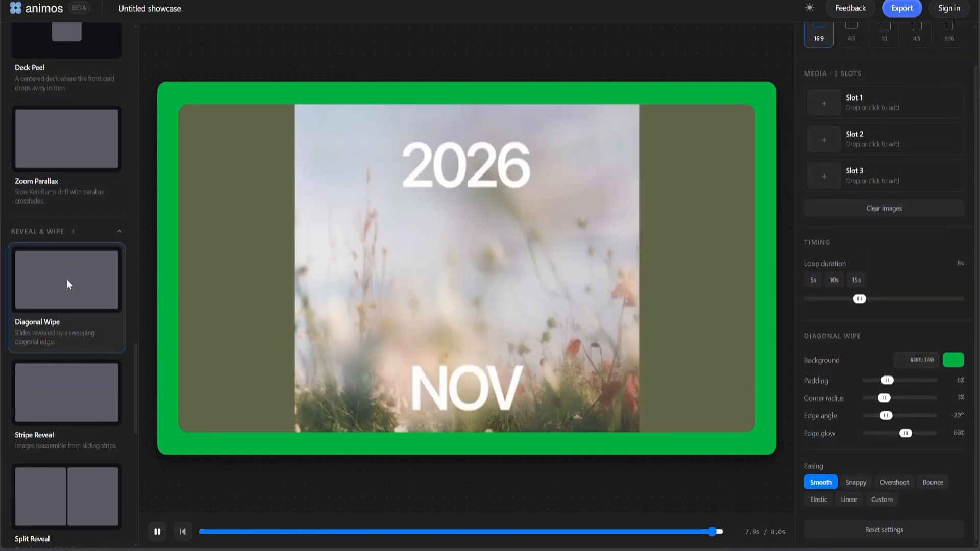
left_click(81, 376)
scroll(72, 369, "down", 3)
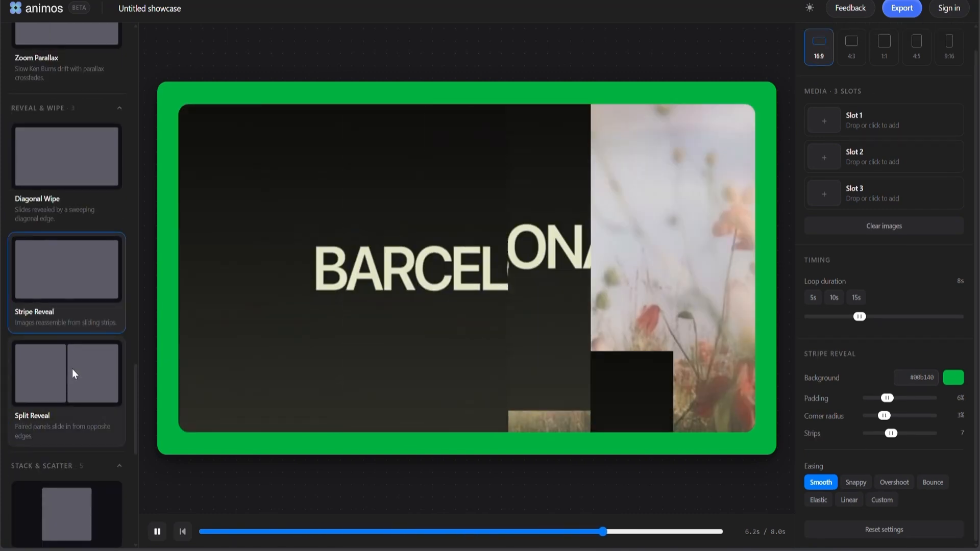
left_click(81, 334)
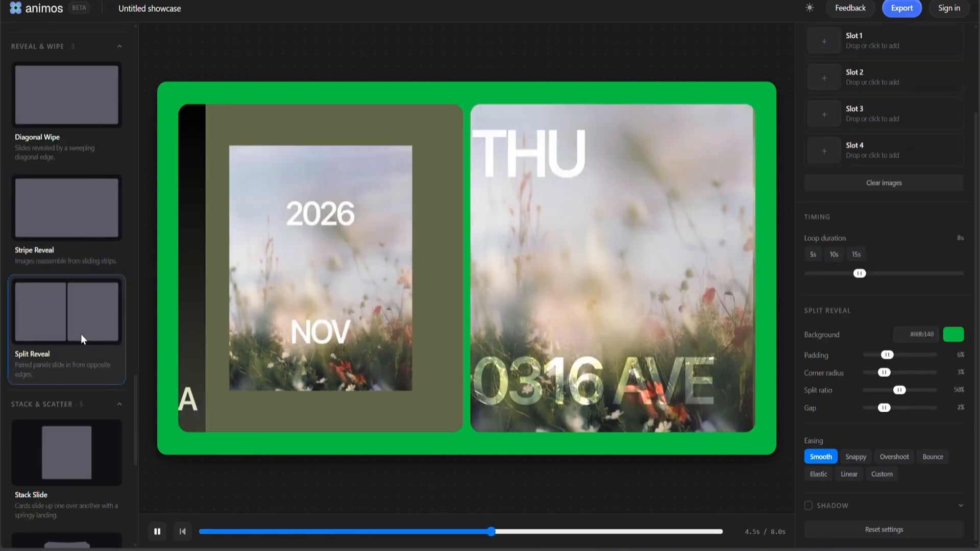
Preview the Stack & Scatter templates Stack Slide, Cascade Drop, Image Trail and Poster Burst
scroll(80, 327, "down", 2)
left_click(68, 322)
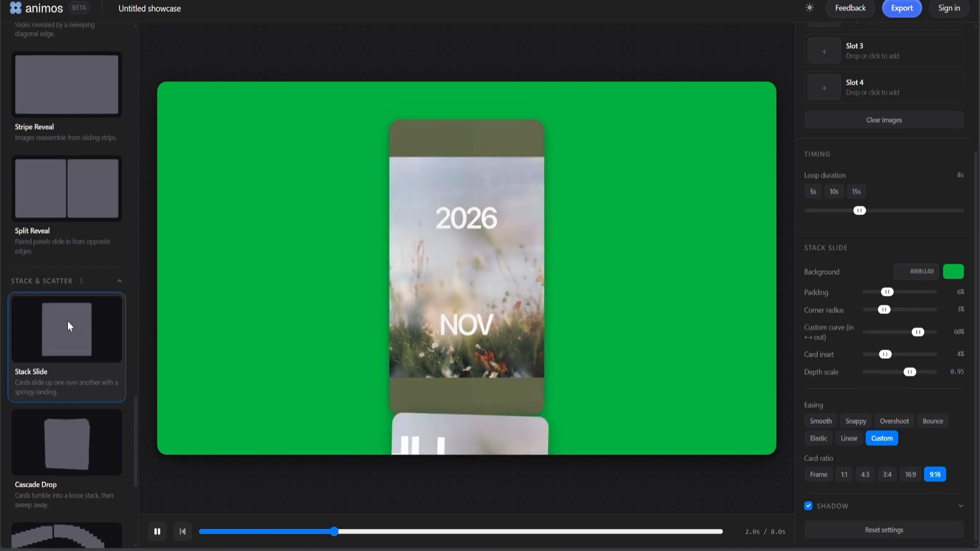
scroll(67, 320, "down", 3)
left_click(76, 271)
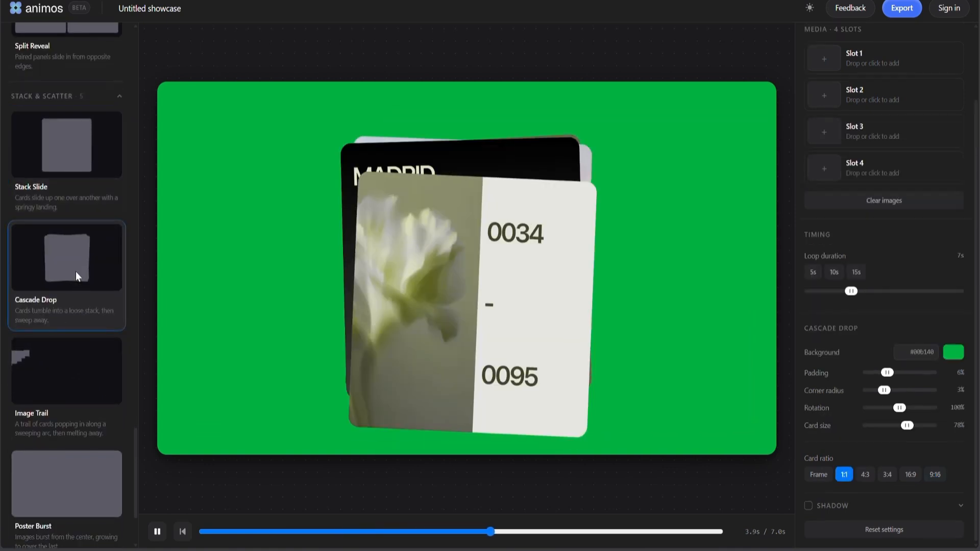
left_click(66, 376)
scroll(47, 424, "down", 1)
scroll(48, 424, "down", 1)
left_click(50, 380)
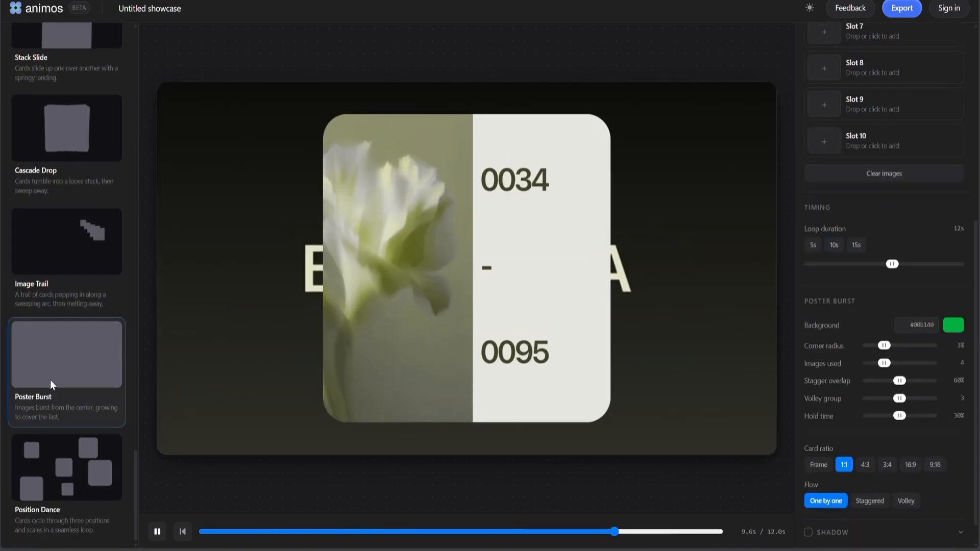
Choose the Carousel Flow template and fill its five media slots with the berlin-wallpaper-HD-5, Madrid, Oslo, paris and Rome images
scroll(50, 380, "down", 10)
left_click(56, 183)
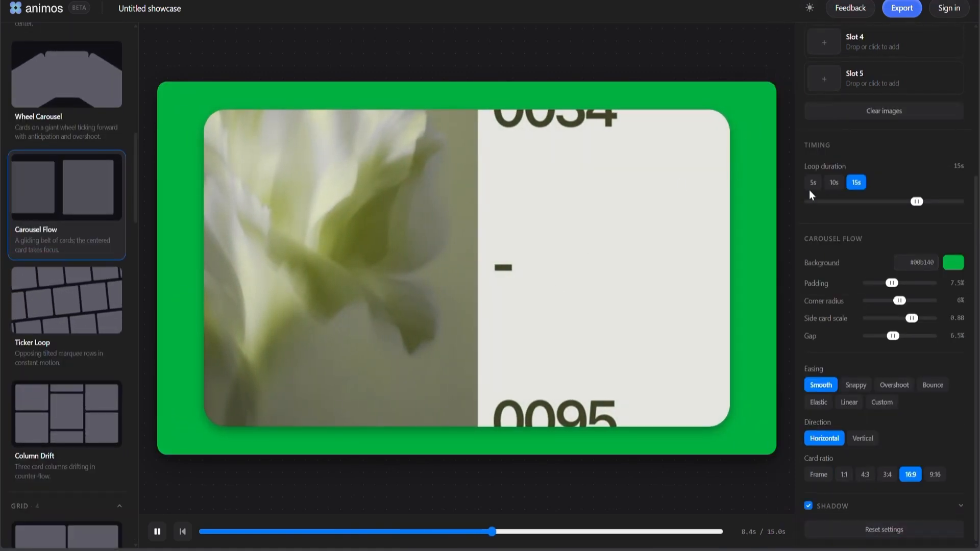
scroll(906, 140, "up", 4)
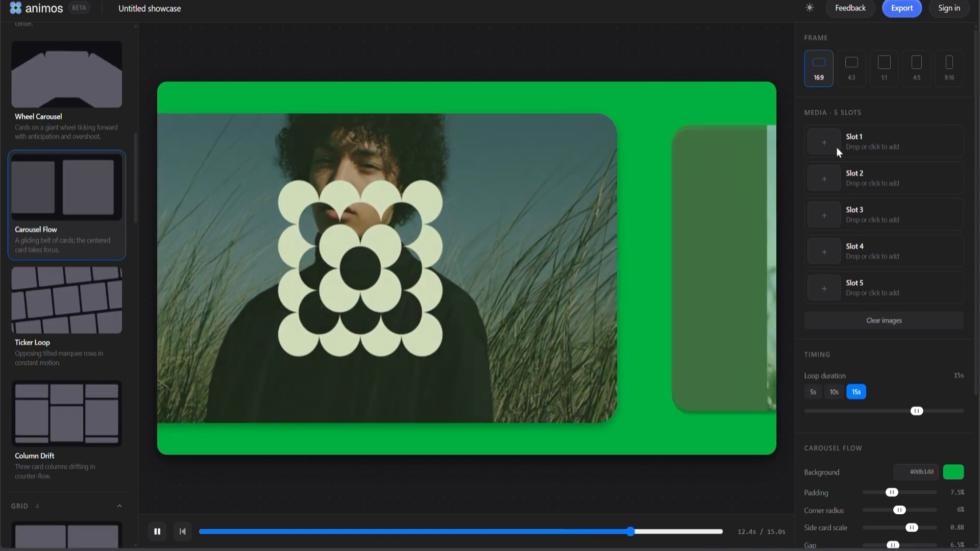
left_click(836, 147)
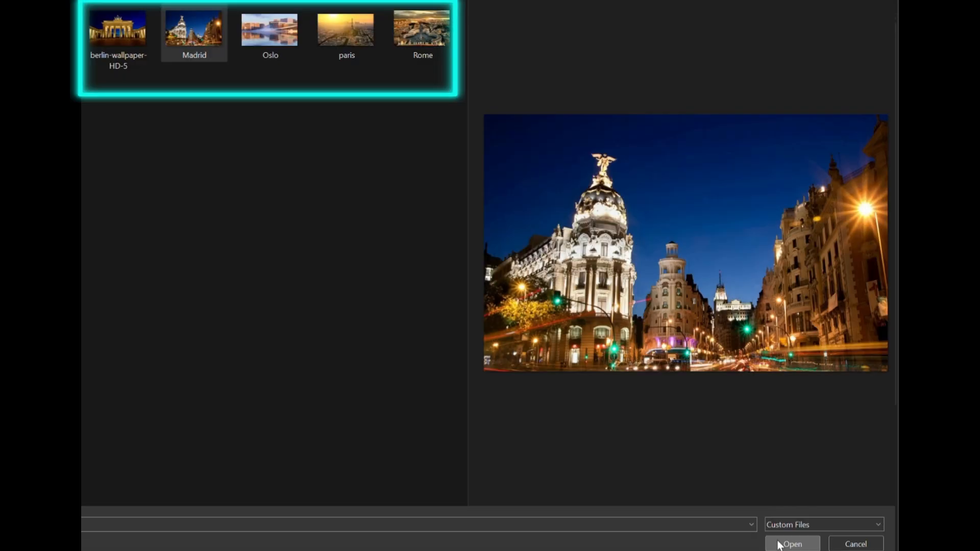
left_click(791, 544)
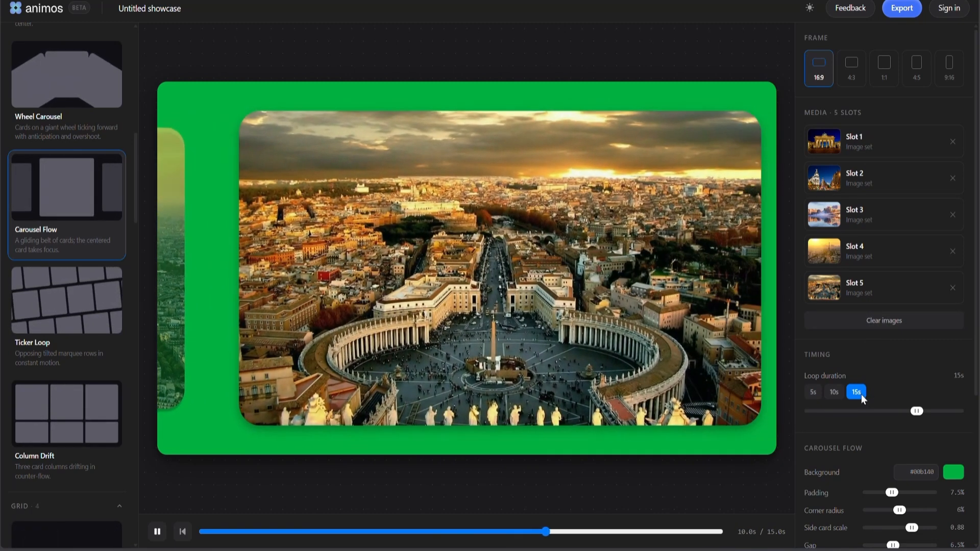
Try the 5-second and 10-second loop durations for the carousel and return to 15 seconds
left_click(832, 393)
left_click(811, 394)
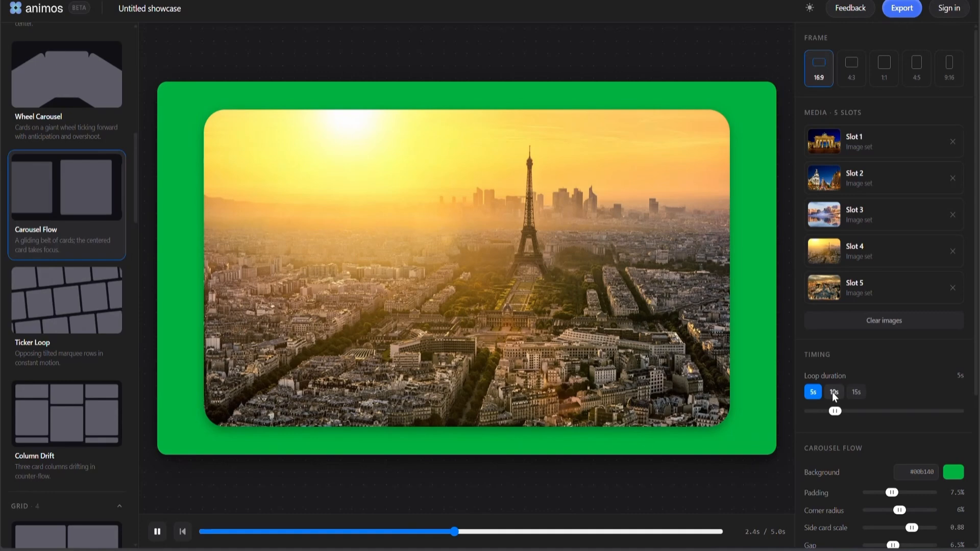
left_click(834, 392)
left_click(857, 393)
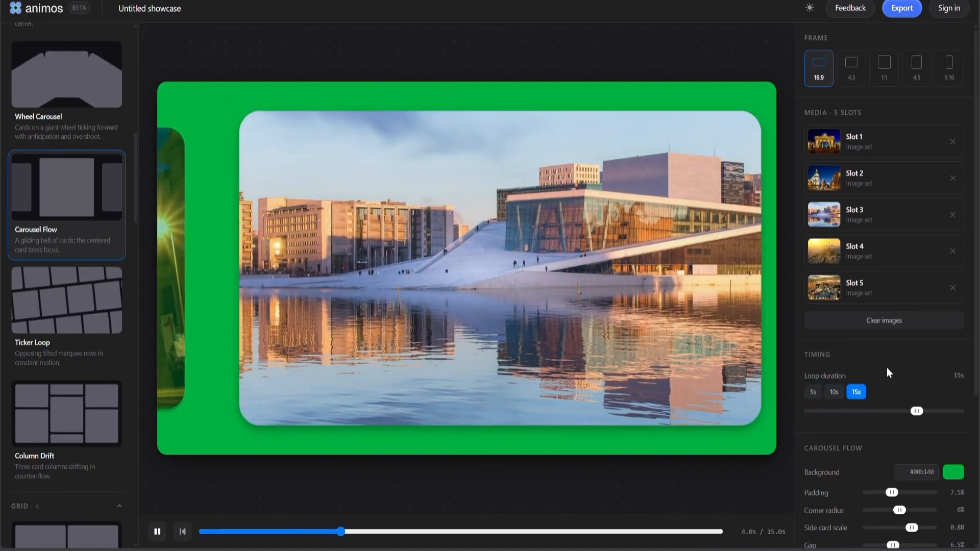
Set the carousel's corner radius to 0%, the side card scale to 0.85 and the gap to 14%
scroll(887, 368, "down", 1)
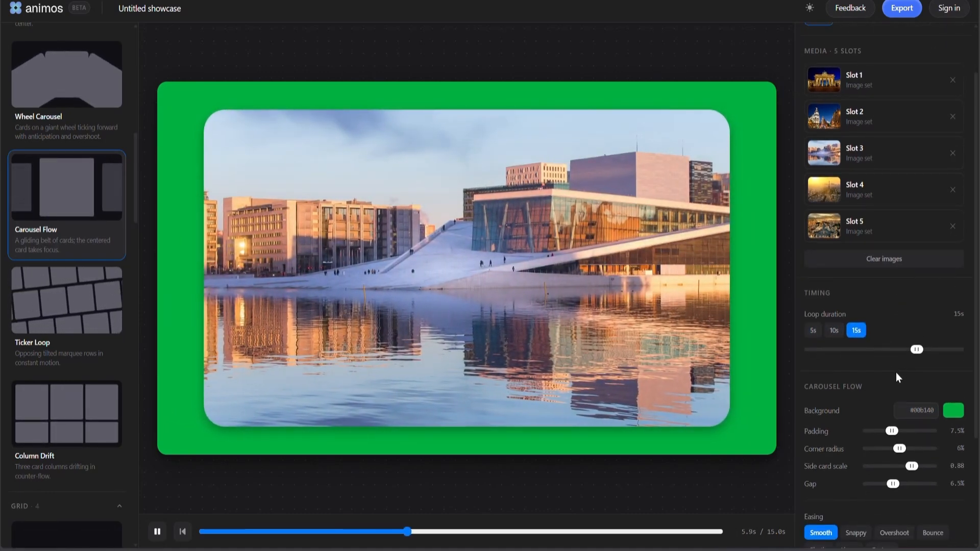
scroll(898, 377, "down", 1)
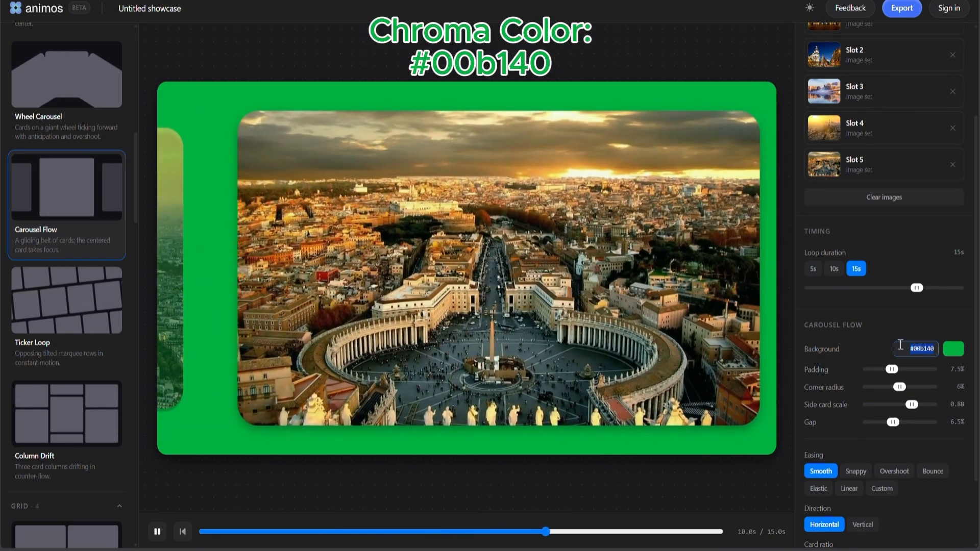
left_click(903, 350)
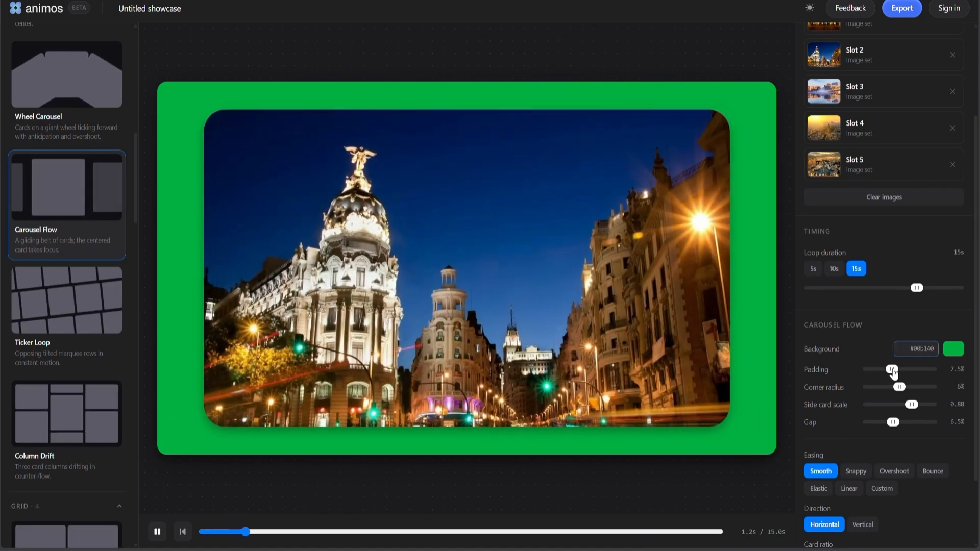
left_click_drag(892, 371, 860, 385)
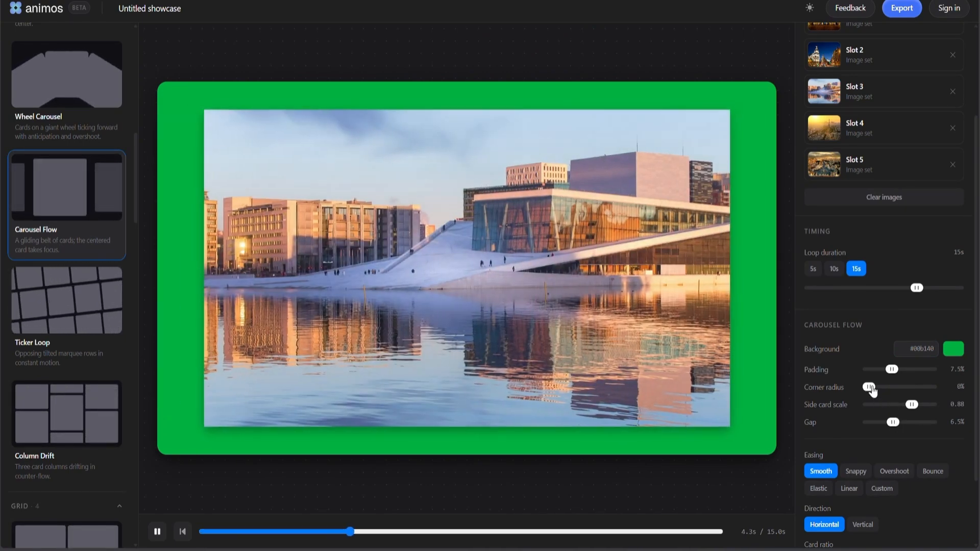
left_click_drag(869, 386, 927, 429)
Try the Snappy, Overshoot, Bounce, Elastic and Linear easing options on the carousel
scroll(857, 396, "down", 2)
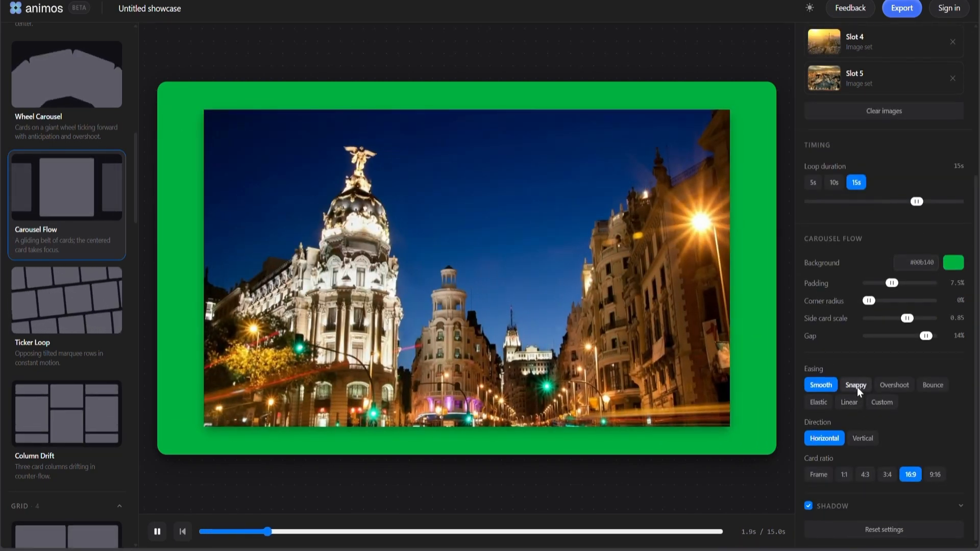
left_click(857, 386)
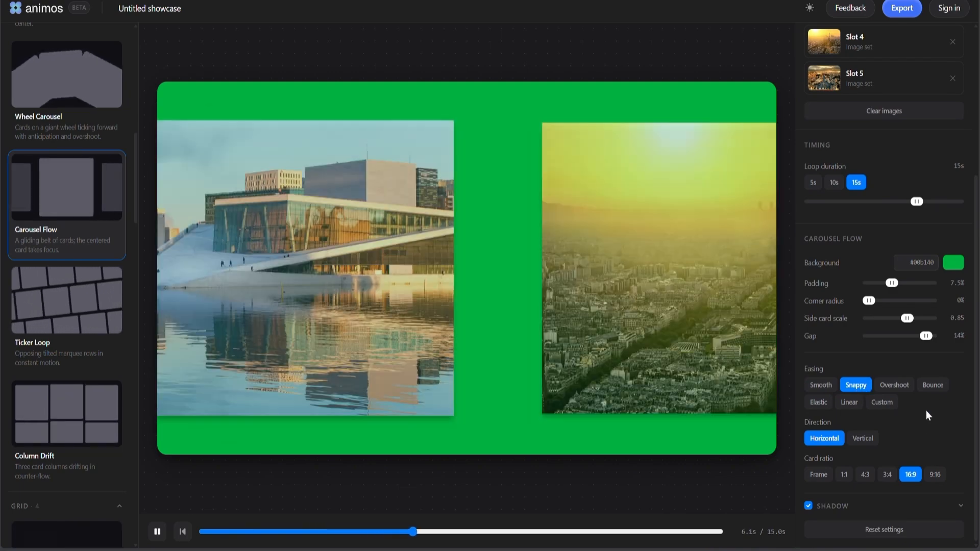
left_click(897, 385)
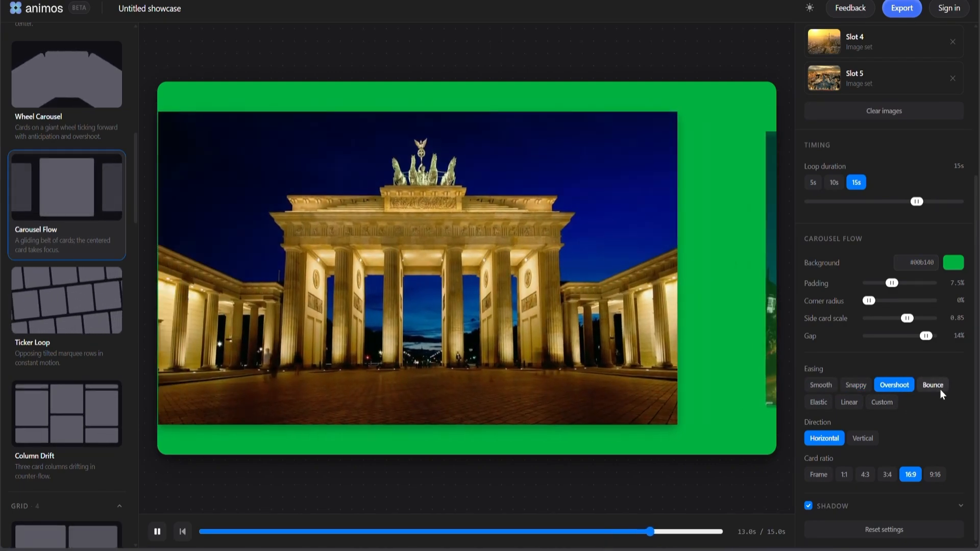
left_click(938, 387)
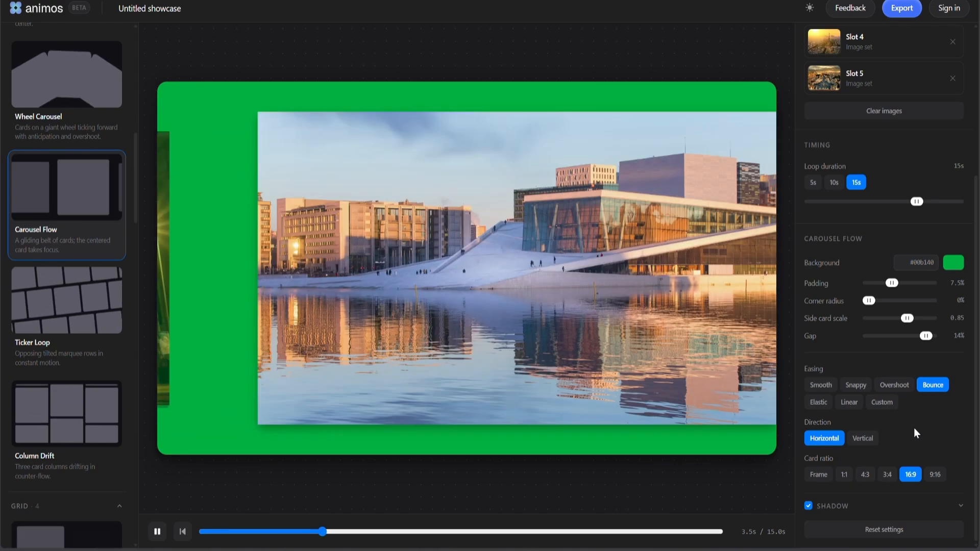
left_click(819, 402)
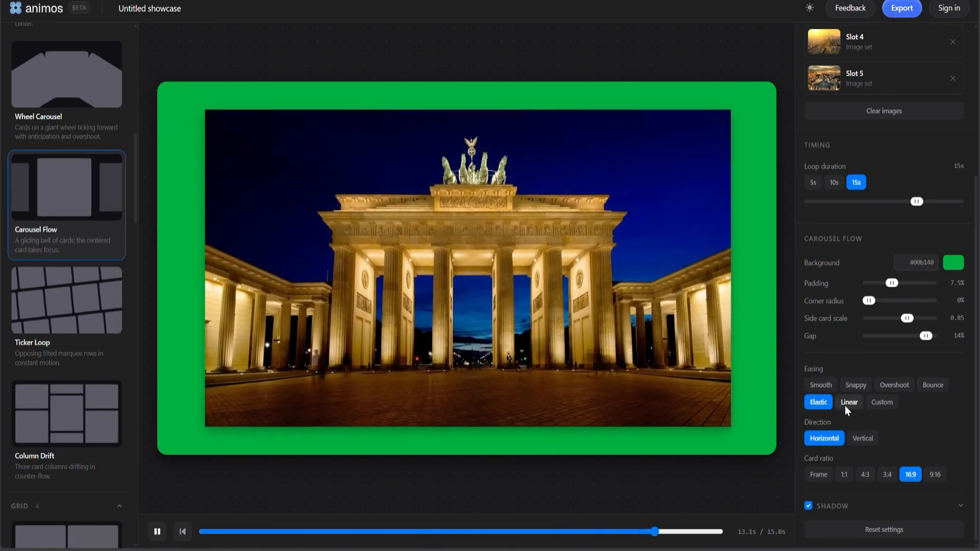
left_click(844, 406)
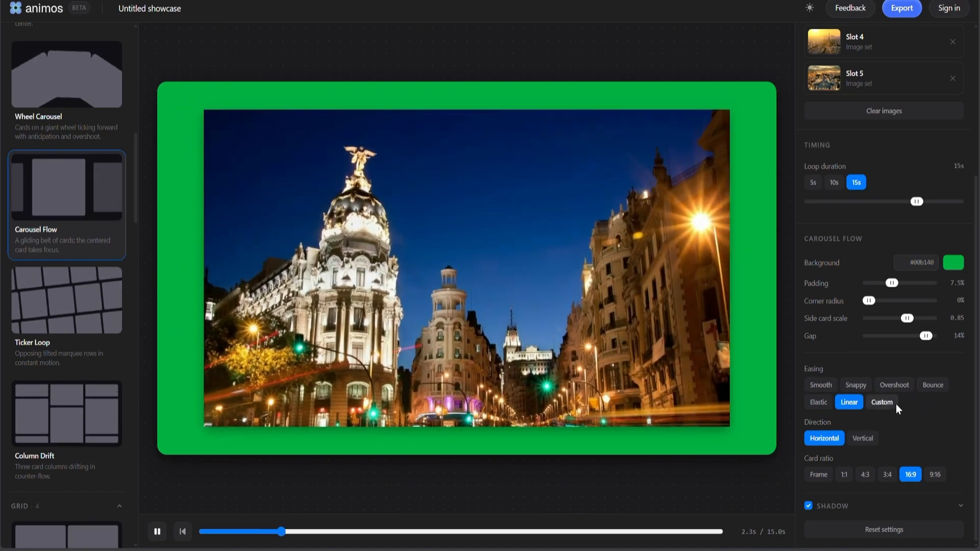
Set the carousel's easing to Custom with the custom curve at 85%
left_click(894, 404)
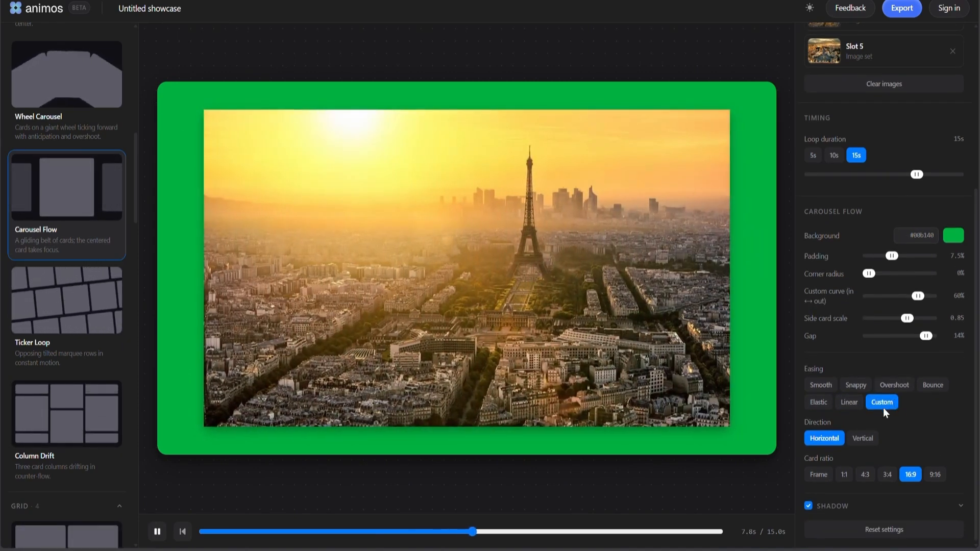
left_click(822, 411)
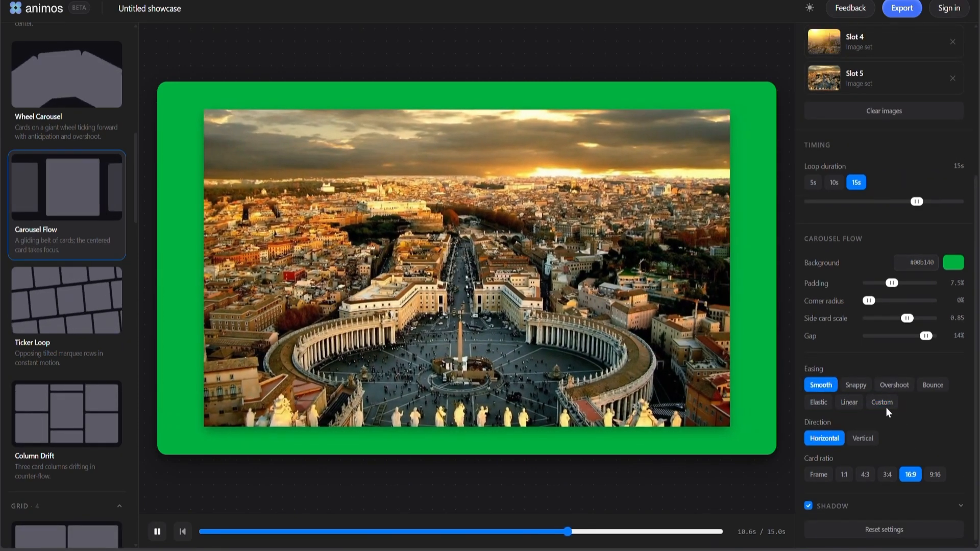
left_click(884, 404)
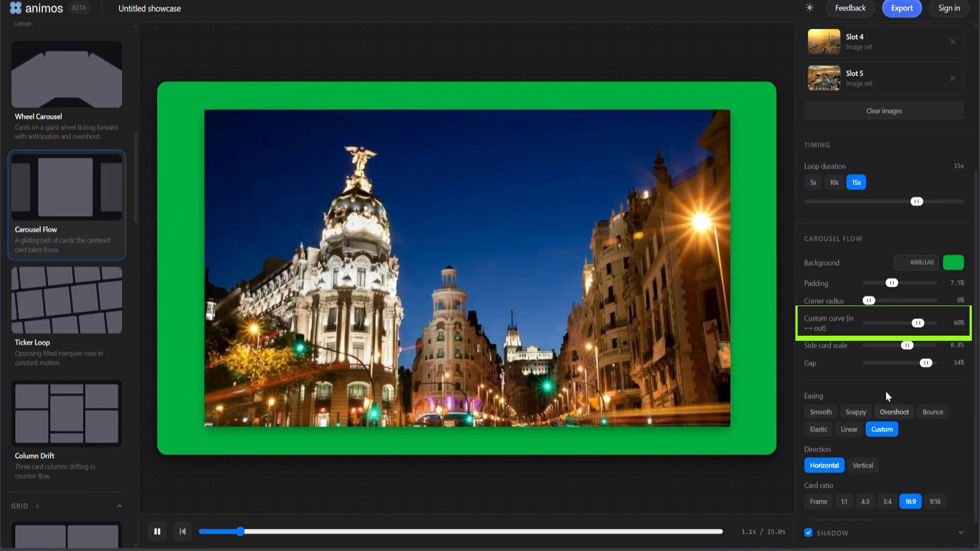
mouse_move(917, 323)
left_mouse_down()
mouse_move(875, 325)
mouse_move(926, 324)
left_mouse_up()
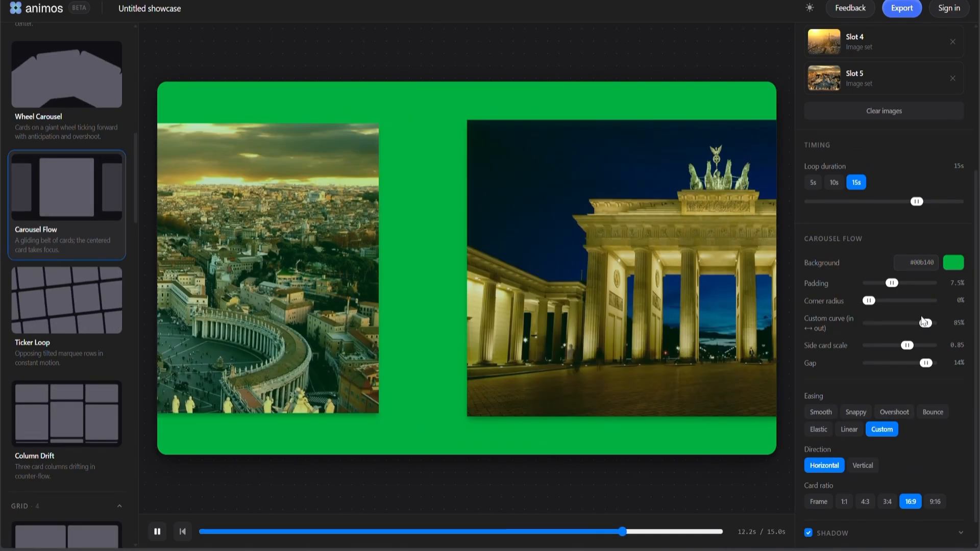
Try the 4:3, 3:4 and 9:16 card ratios on the carousel and return to 16:9
scroll(814, 350, "down", 1)
left_click(850, 476)
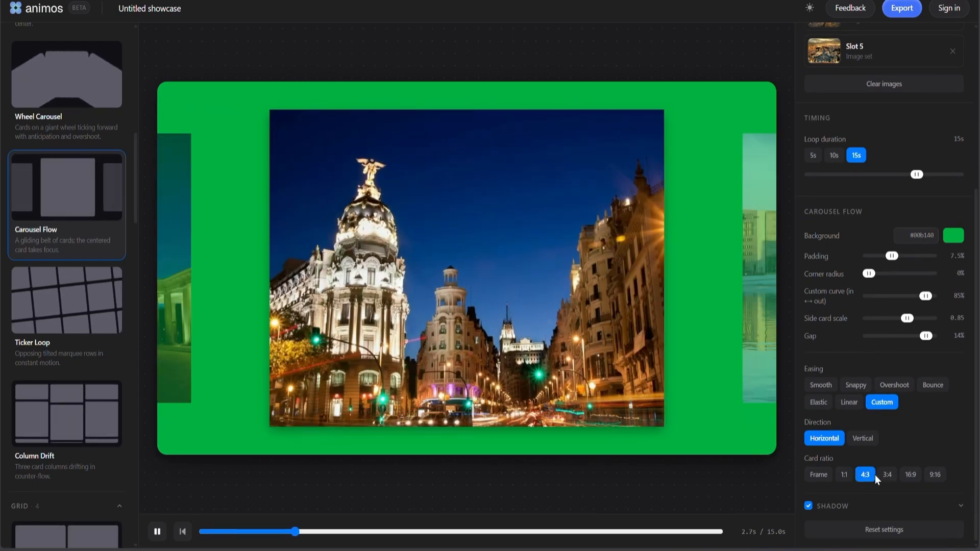
left_click(888, 474)
left_click(911, 475)
left_click(934, 476)
left_click(911, 475)
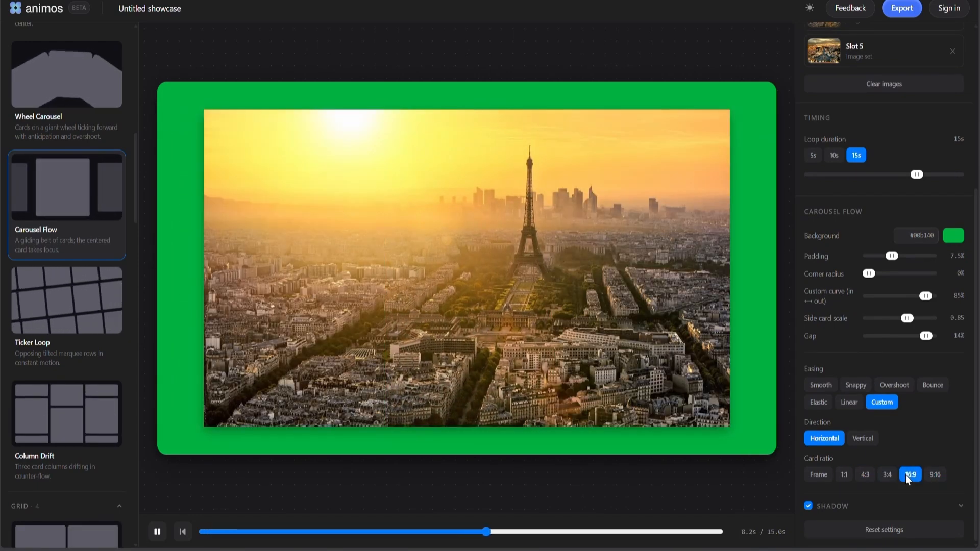
Turn off the shadow on the carousel cards
left_click(810, 506)
scroll(808, 506, "down", 3)
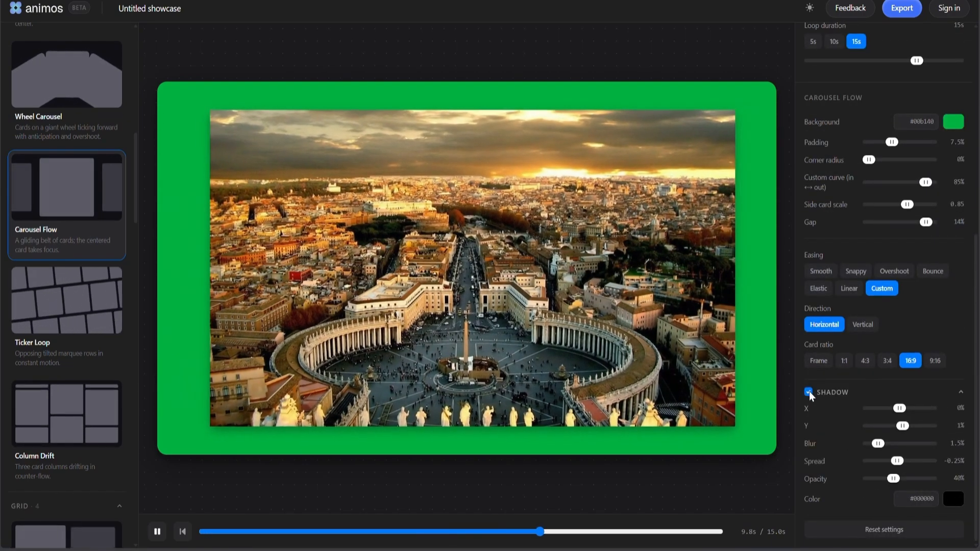
left_click(809, 393)
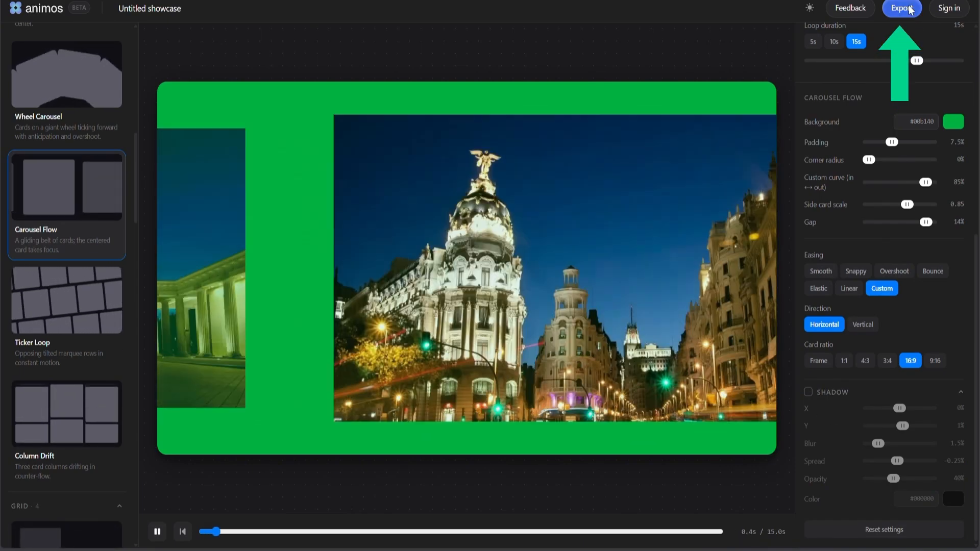
Start the video export, sign in with Google, and set the resolution to 1080p after trying 2K, 4K and 8K
left_click(902, 8)
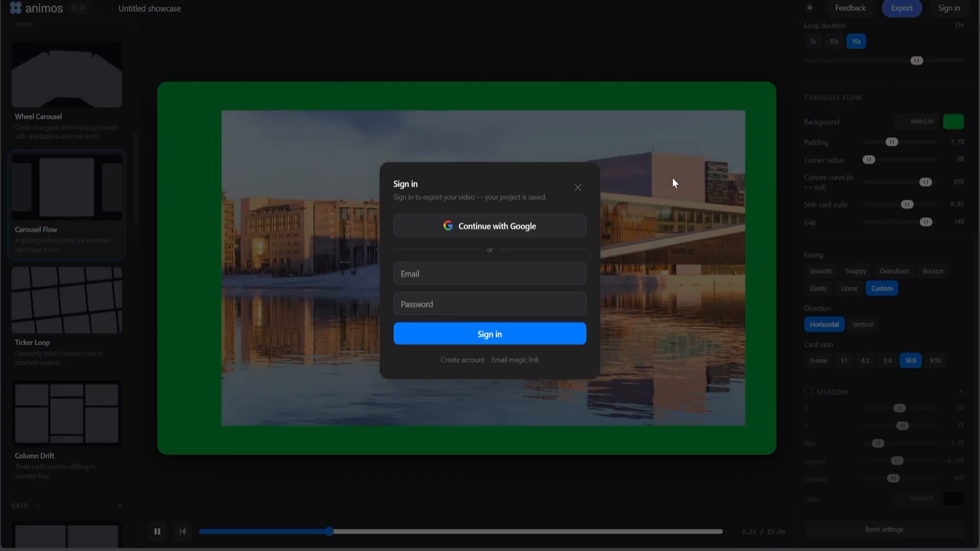
left_click(534, 225)
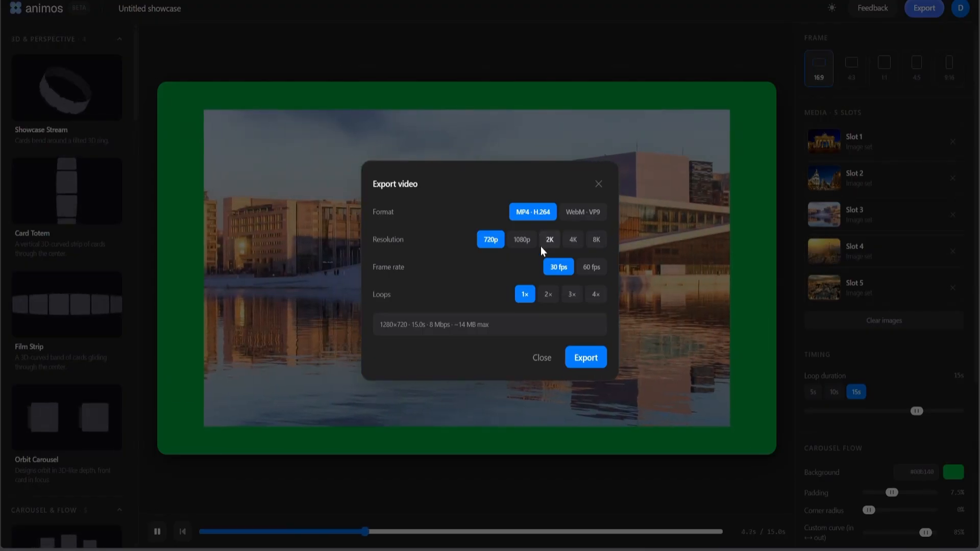
left_click(531, 240)
left_click(549, 239)
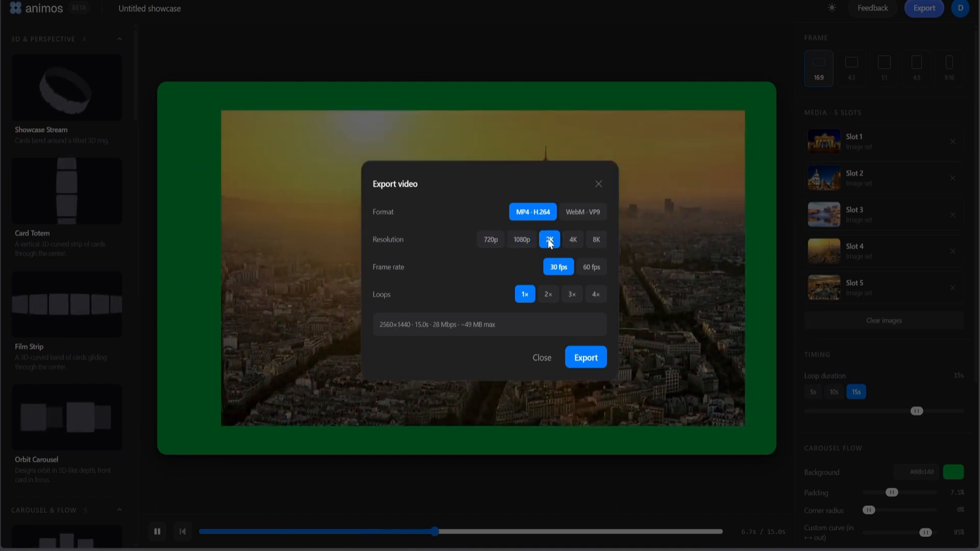
left_click(574, 238)
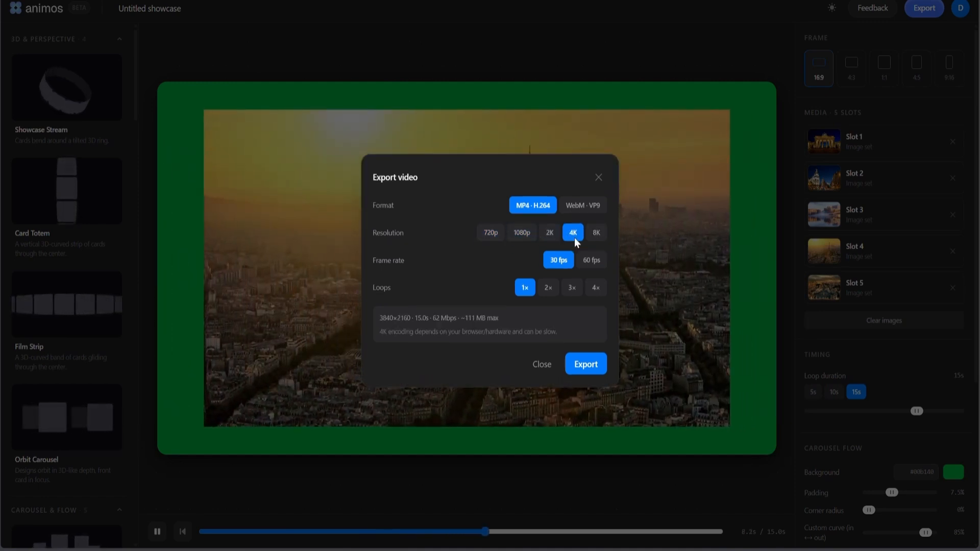
left_click(602, 233)
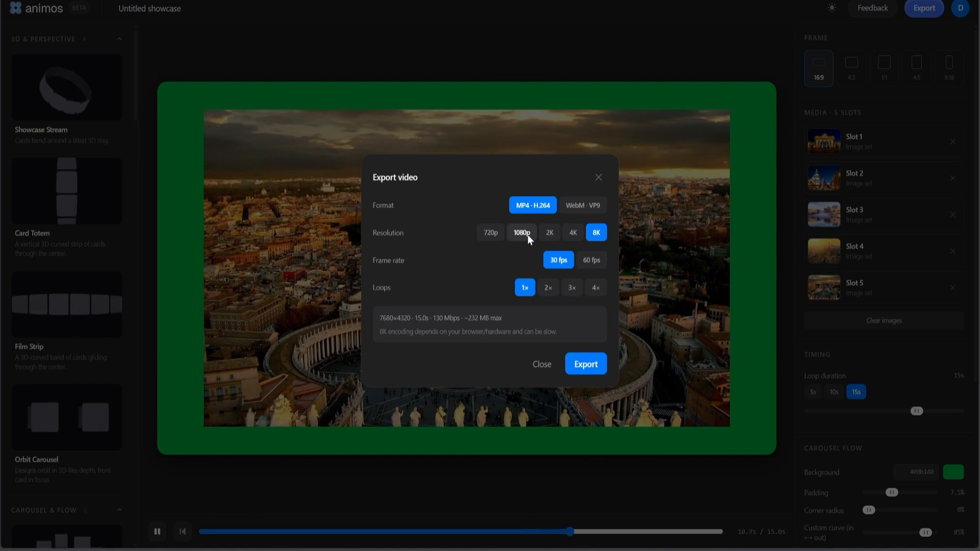
left_click(528, 235)
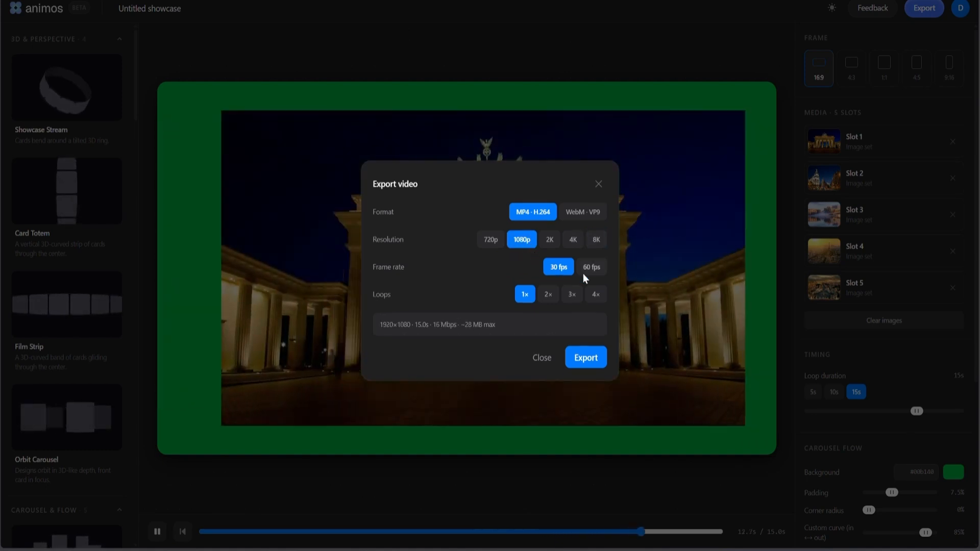
Set the frame rate to 60 fps, try 4× loops, return to 1× and export the MP4 video
left_click(590, 271)
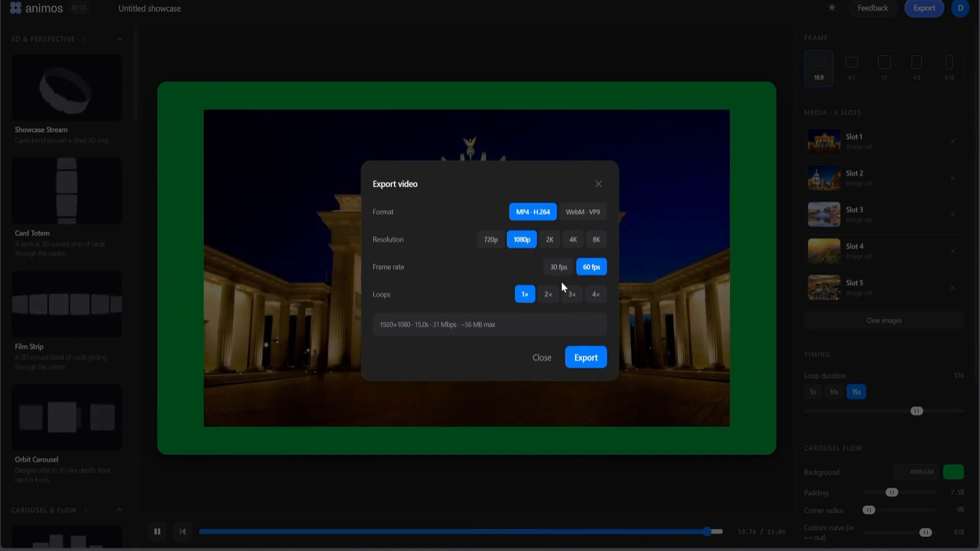
left_click(549, 294)
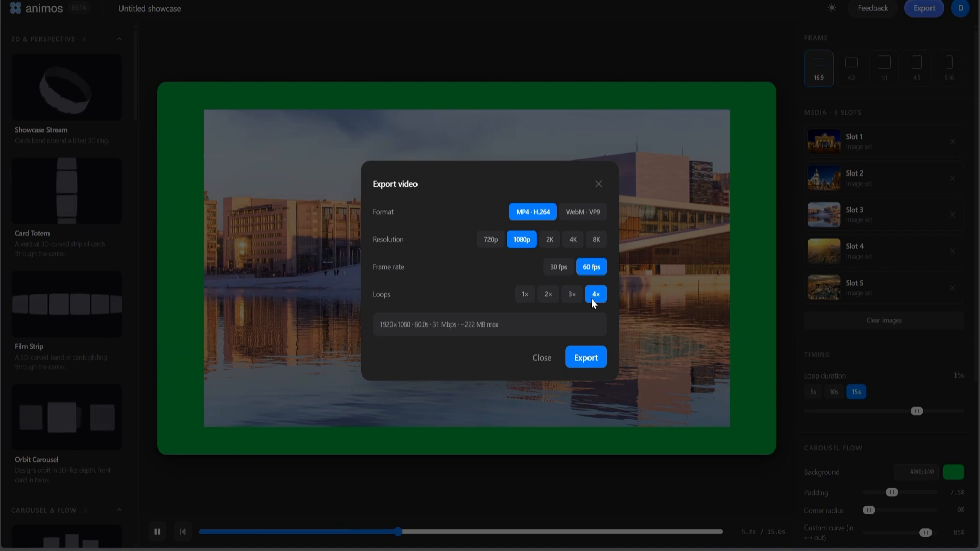
left_click(525, 294)
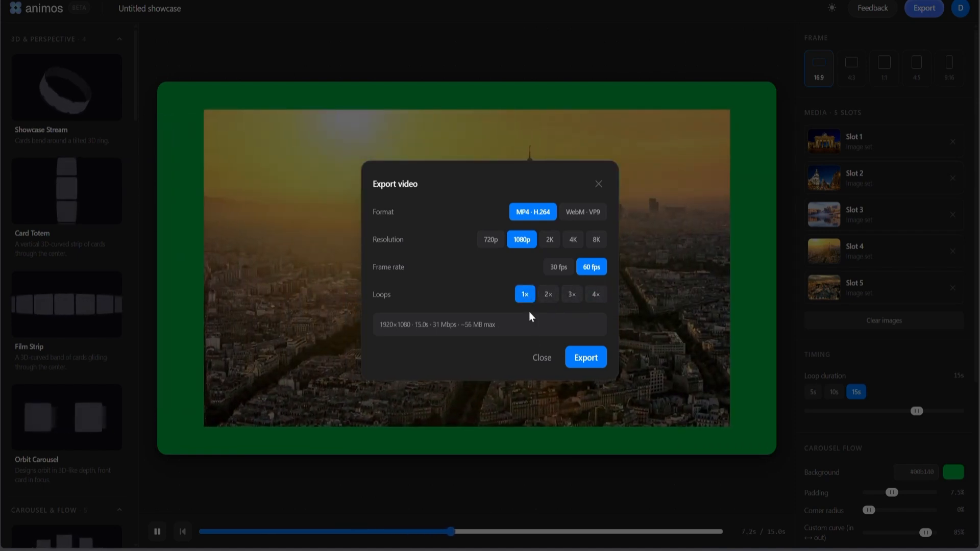
left_click(590, 358)
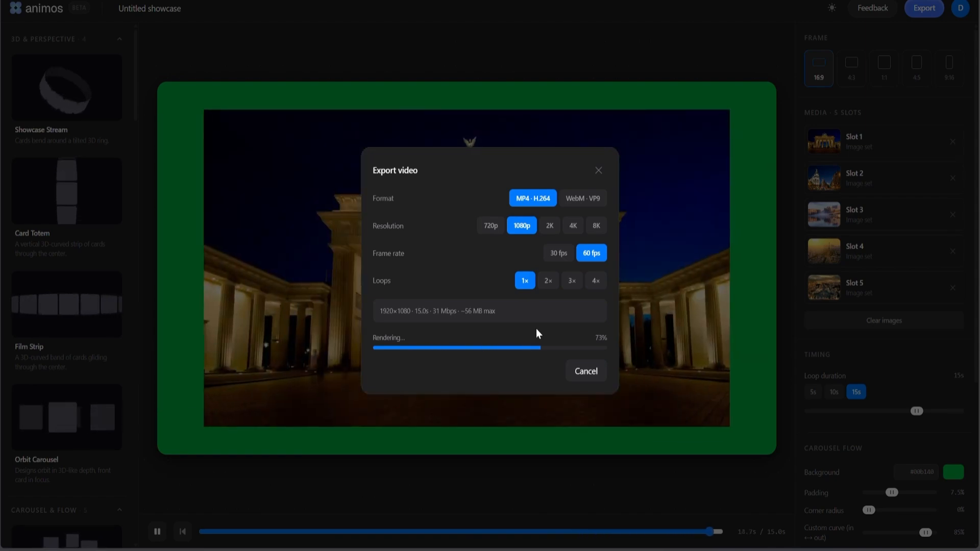
key("Return")
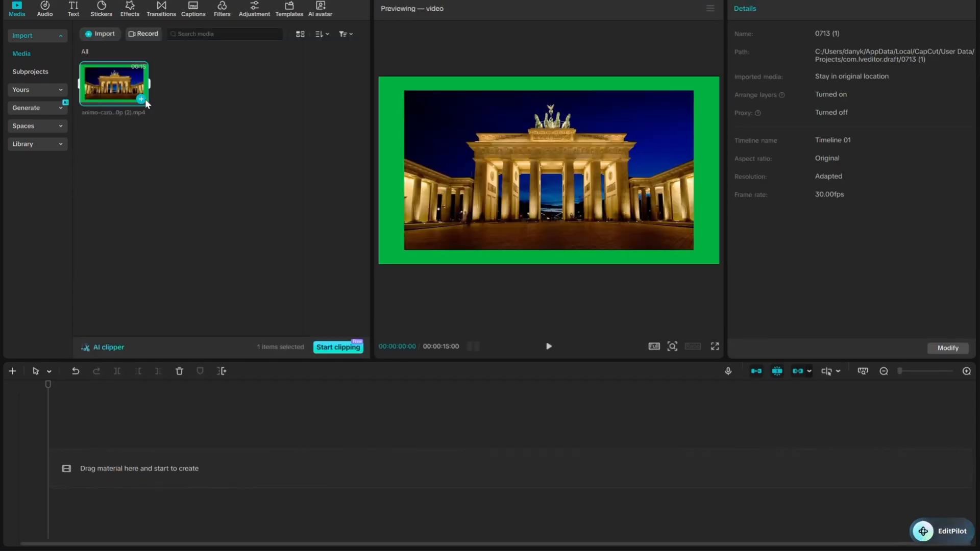
Switch to CapCut, place the exported carousel video at the start of the timeline and enlarge the player preview
left_click_drag(122, 83, 107, 464)
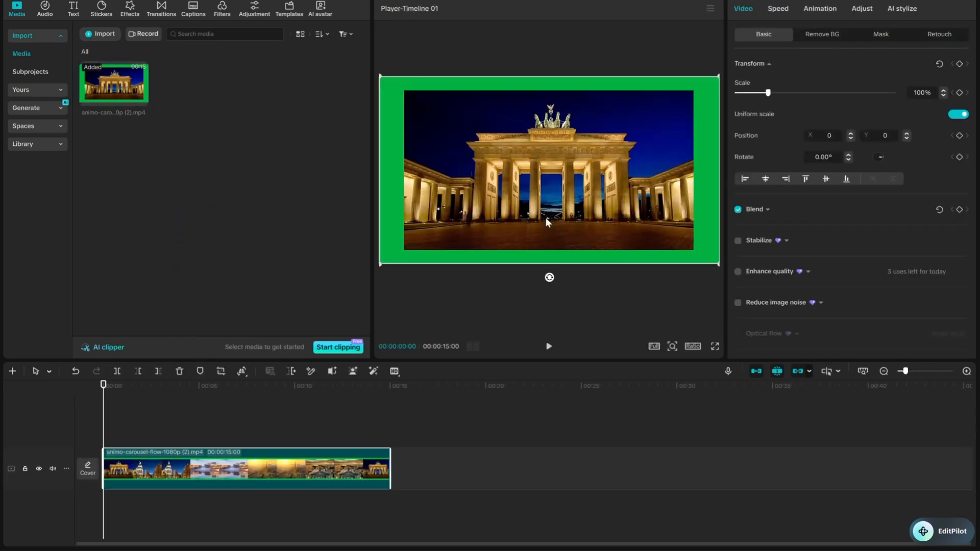
left_click_drag(372, 168, 135, 193)
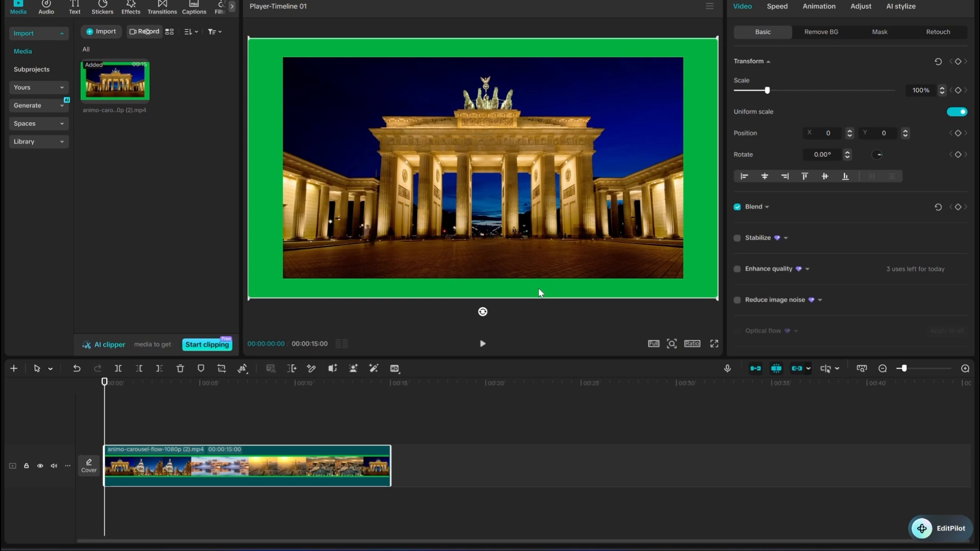
Turn on Chroma key for the carousel clip and pick the green background as the key colour
left_click(821, 32)
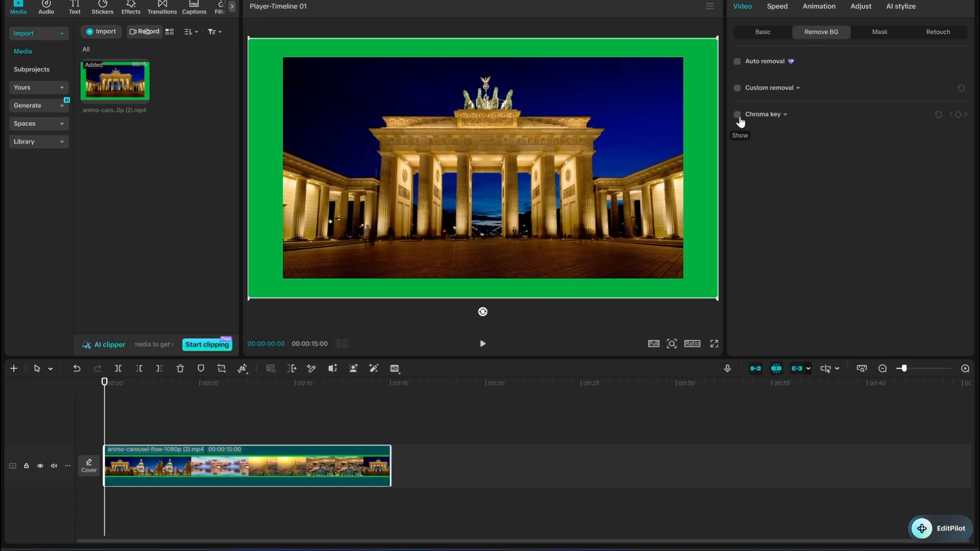
left_click(737, 115)
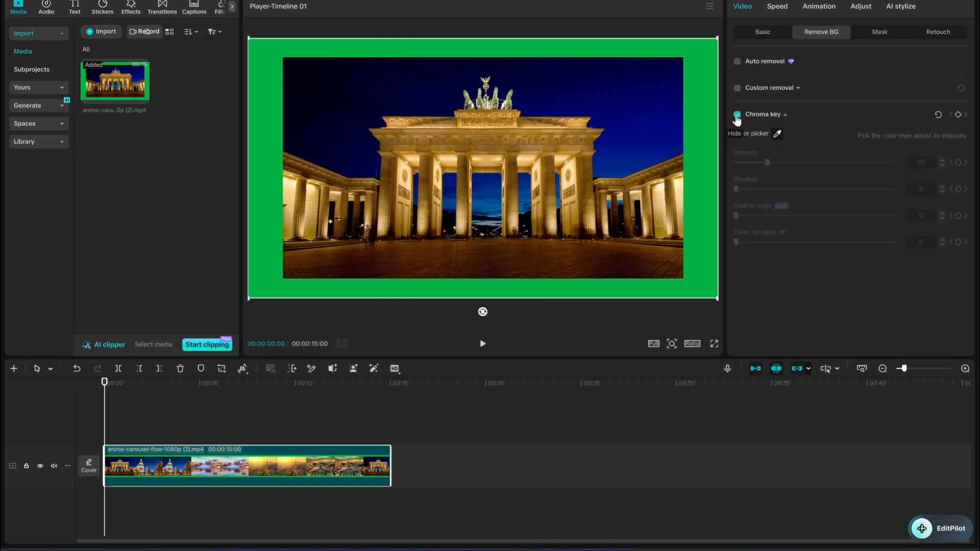
left_click(777, 133)
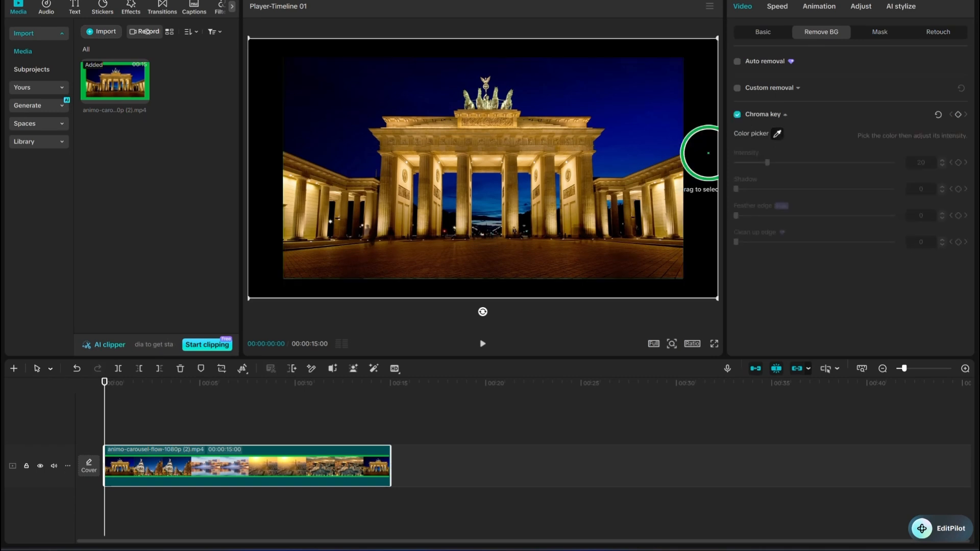
left_click(708, 153)
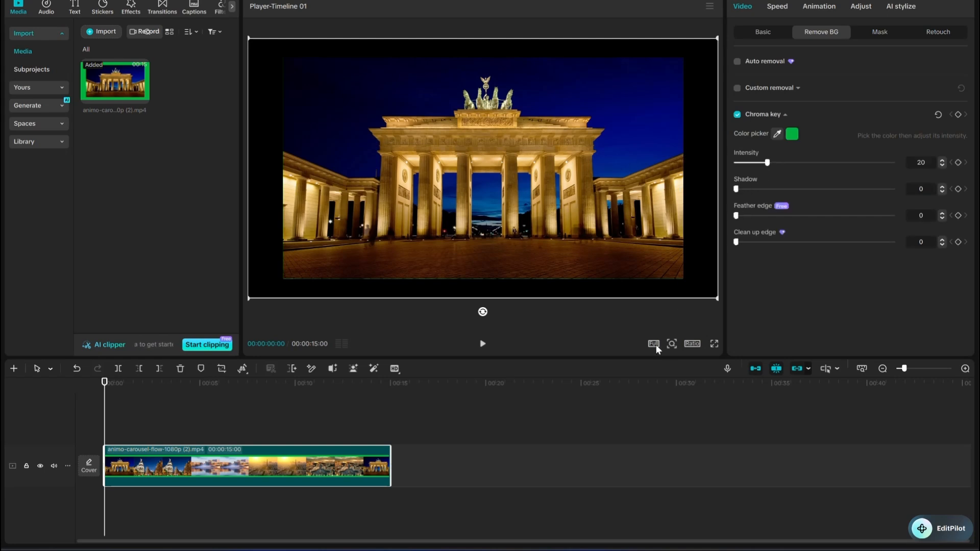
Set the chroma key's intensity to 29 and shadow to 26 while inspecting the photo's edges up close
left_click(672, 345)
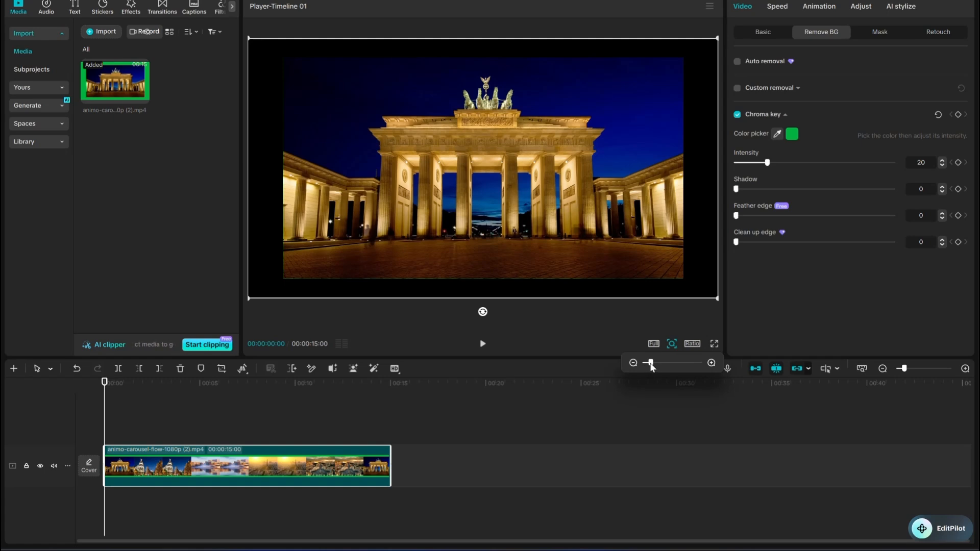
left_click_drag(651, 363, 667, 363)
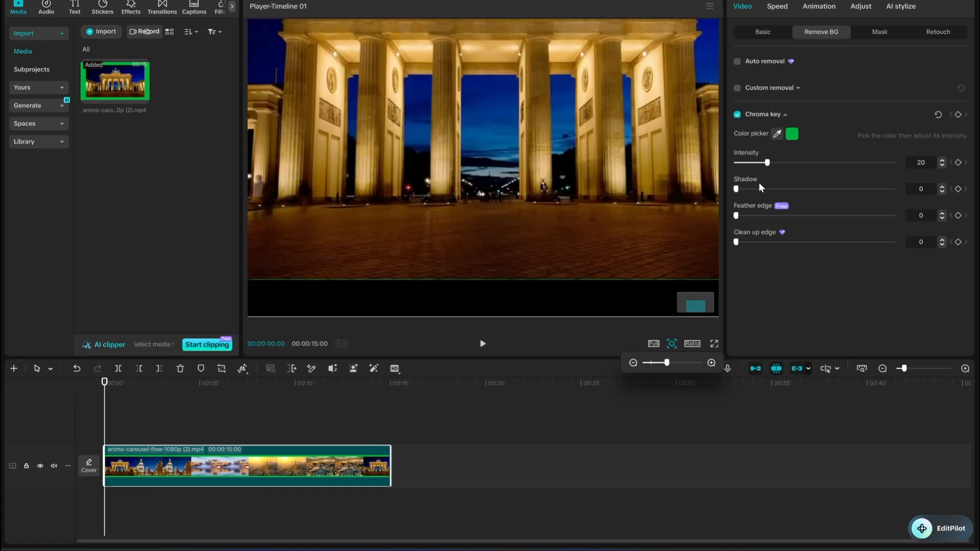
left_click(766, 163)
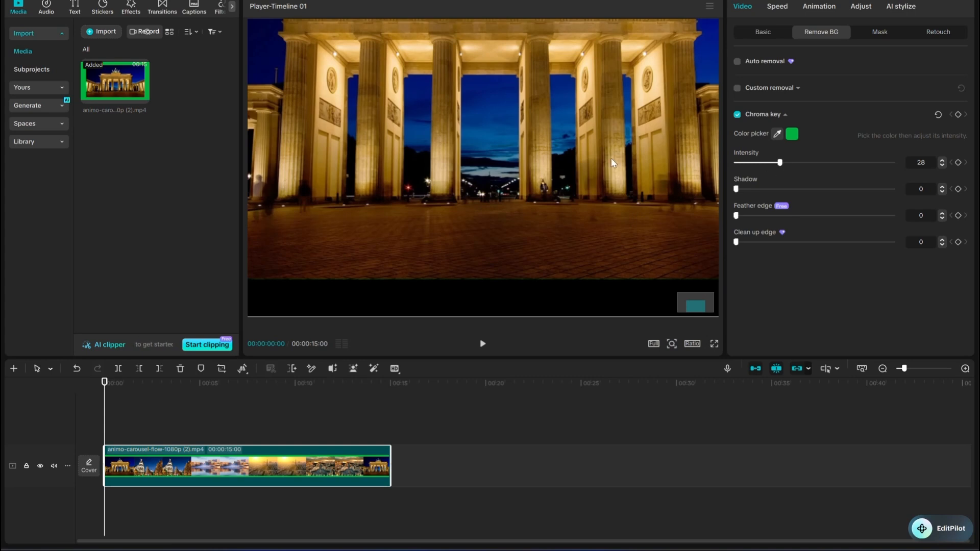
left_click_drag(613, 163, 596, 285)
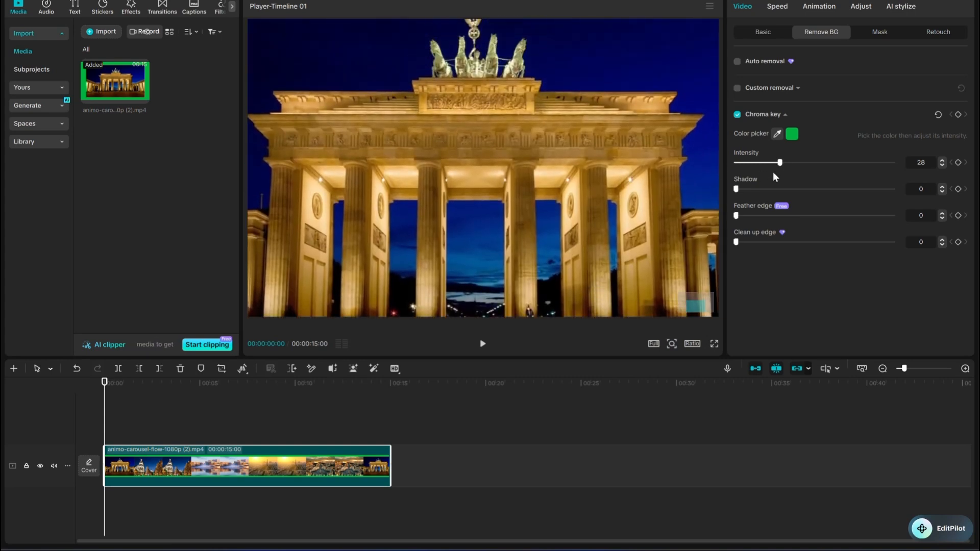
mouse_move(780, 162)
left_mouse_down()
mouse_move(887, 163)
mouse_move(788, 169)
left_mouse_up()
left_click_drag(600, 233, 608, 195)
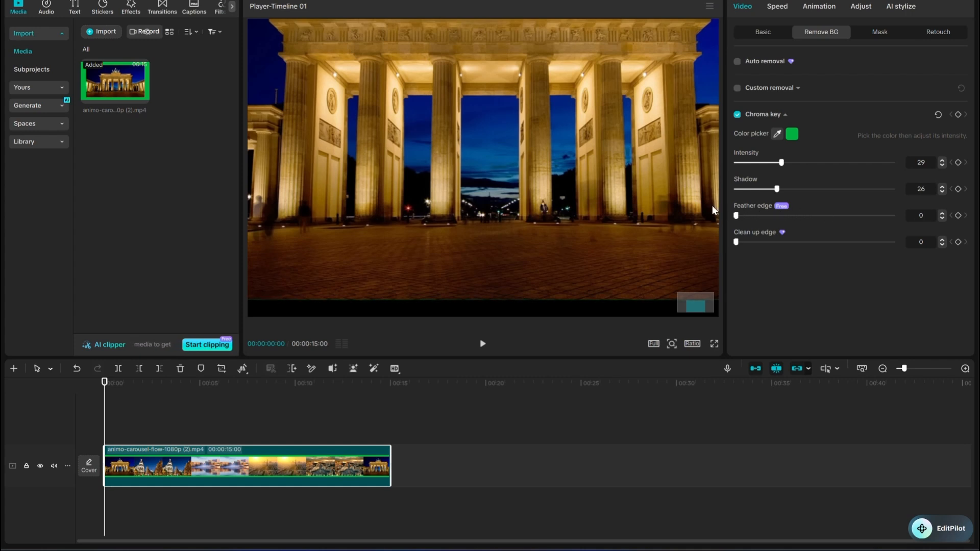
Set the chroma key's feather edge to 95 and clean up edge to 1, and recentre the clip in the frame
left_click_drag(775, 212, 791, 212)
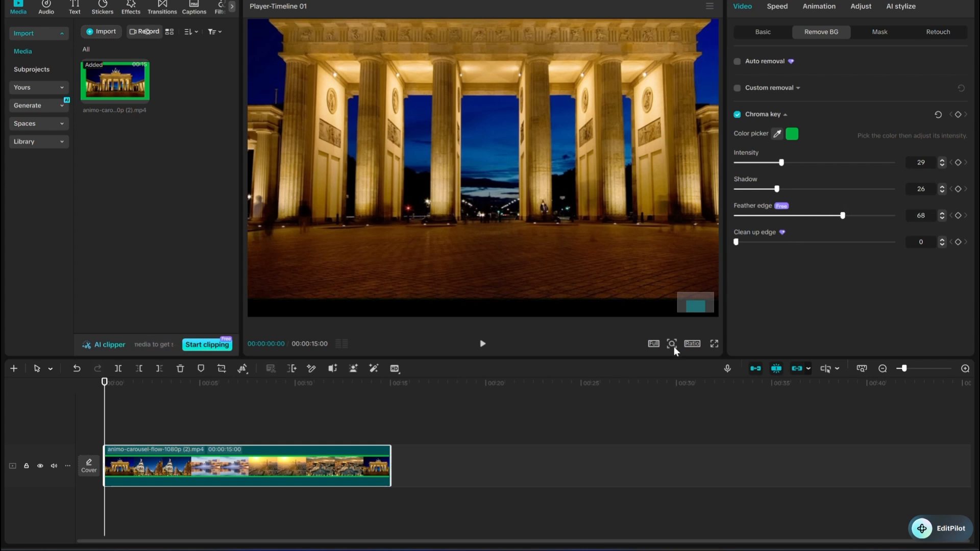
mouse_move(672, 344)
left_click_drag(666, 363, 651, 363)
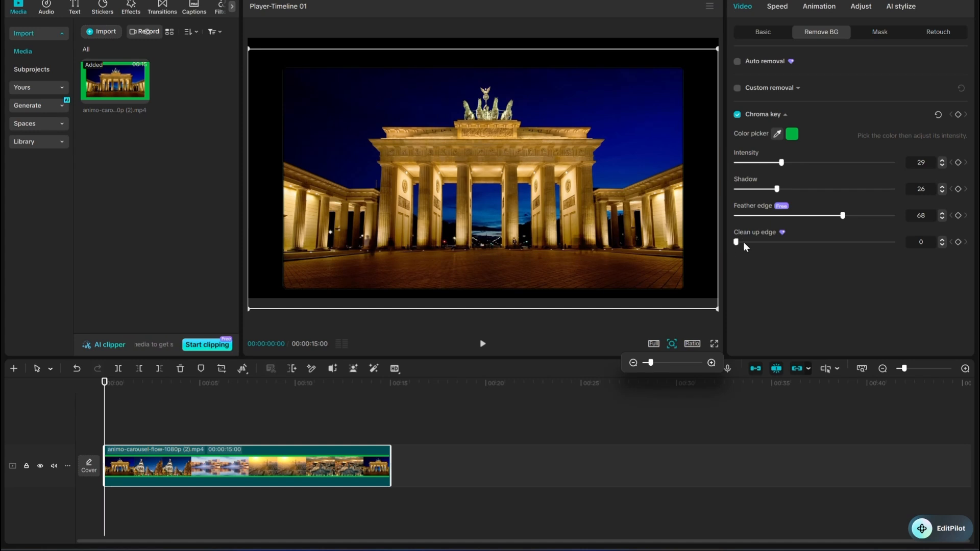
left_click_drag(745, 241, 738, 242)
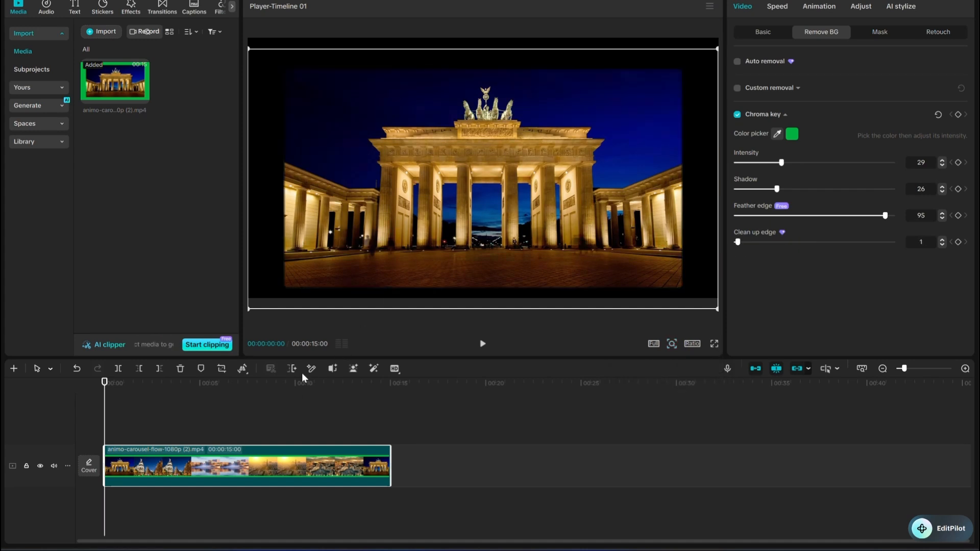
left_click_drag(350, 278, 350, 268)
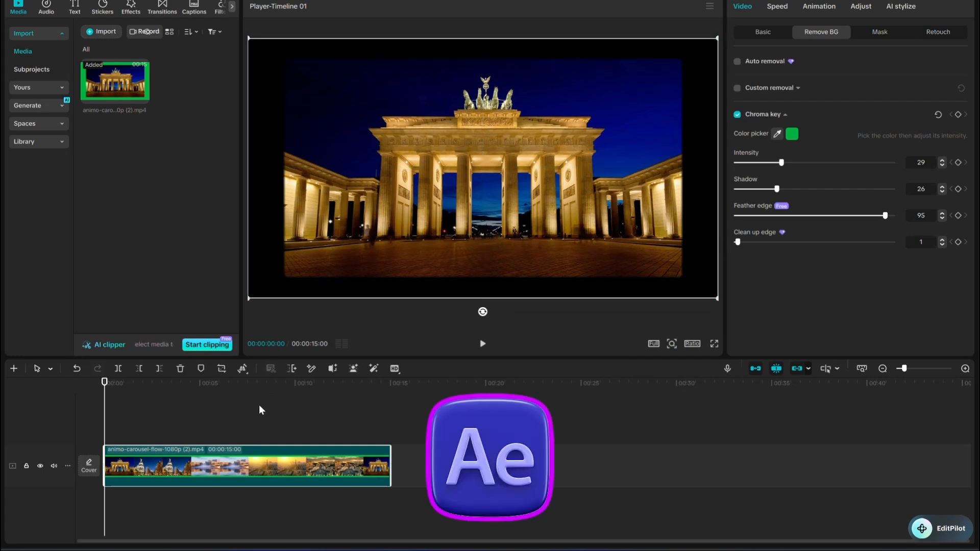
Add a rectangle mask to the clip from its first frame and resize it to 1537 × 874, just inside the photo's edges
left_click(143, 422)
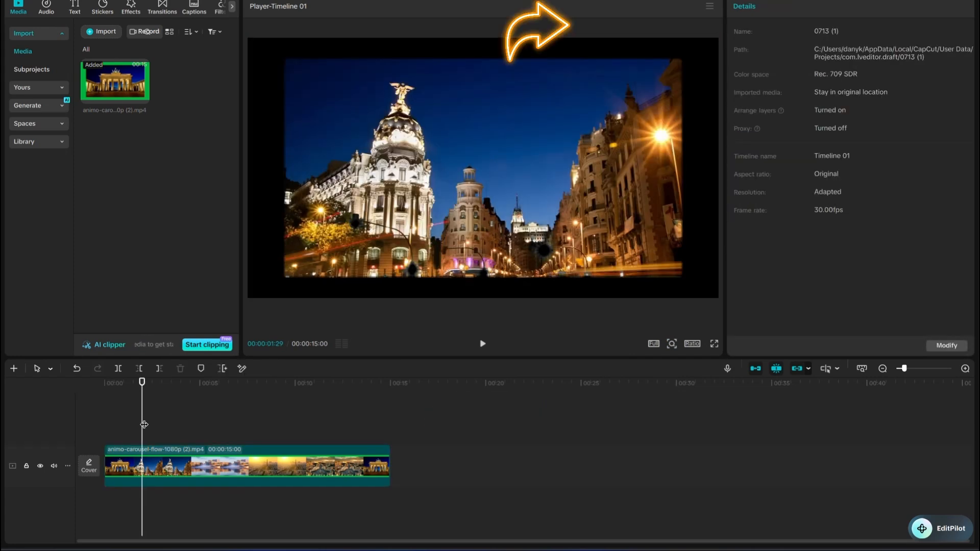
left_click_drag(142, 422, 104, 423)
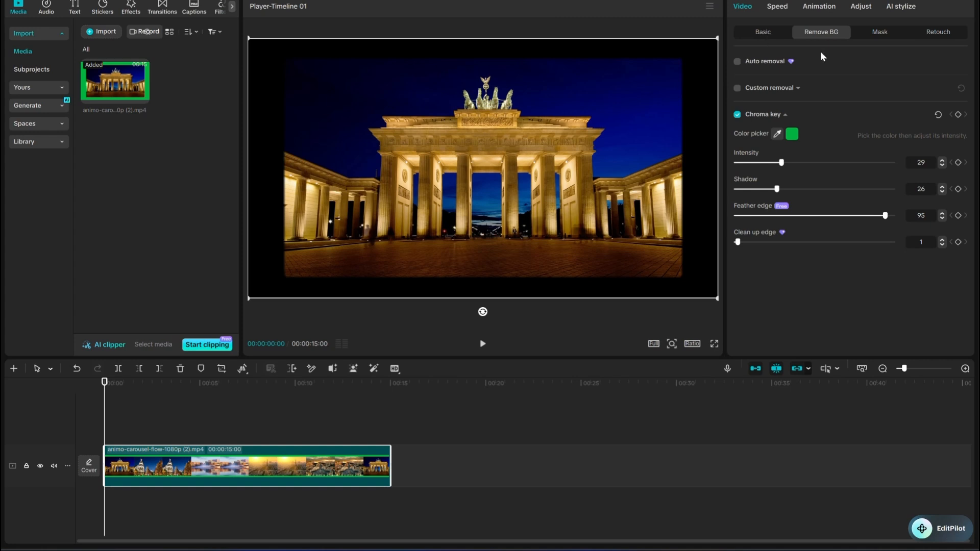
left_click(880, 33)
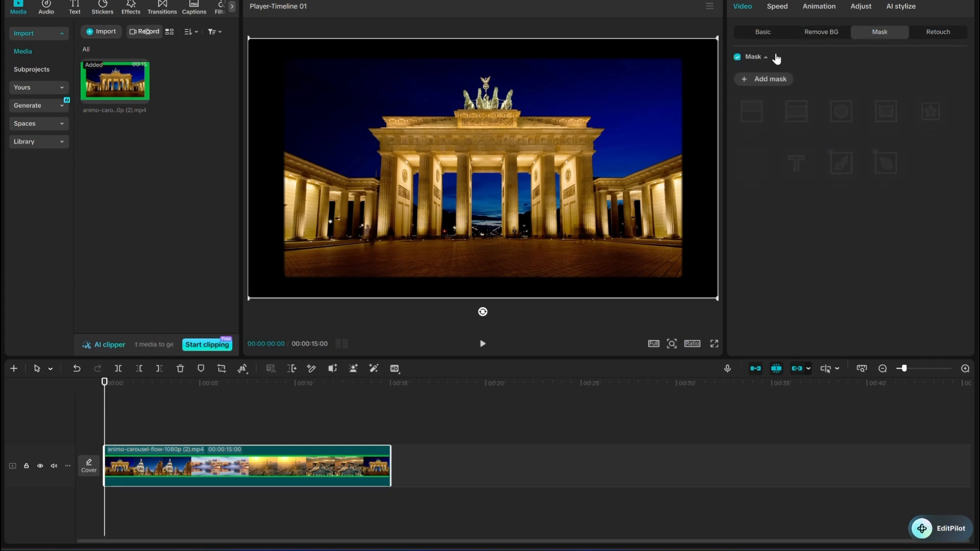
left_click(763, 80)
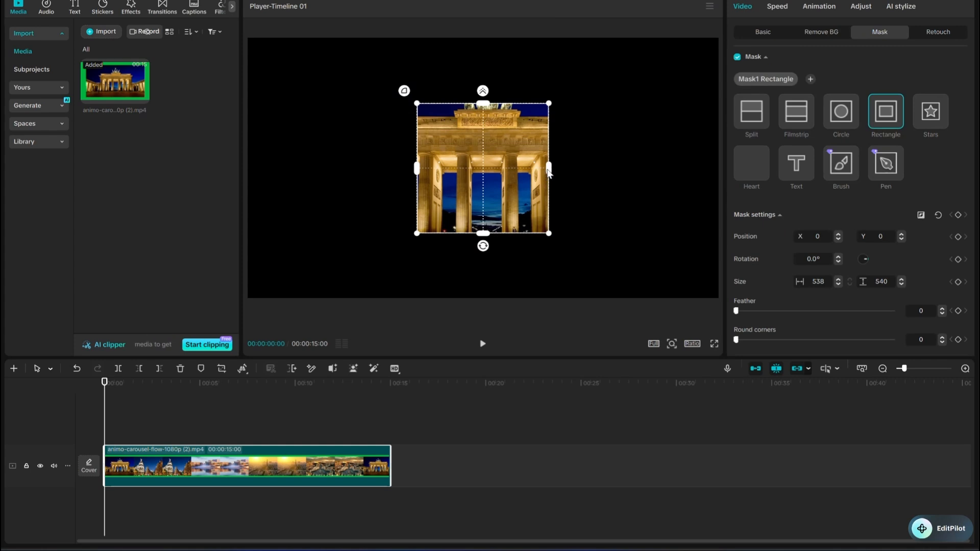
left_click_drag(550, 170, 671, 168)
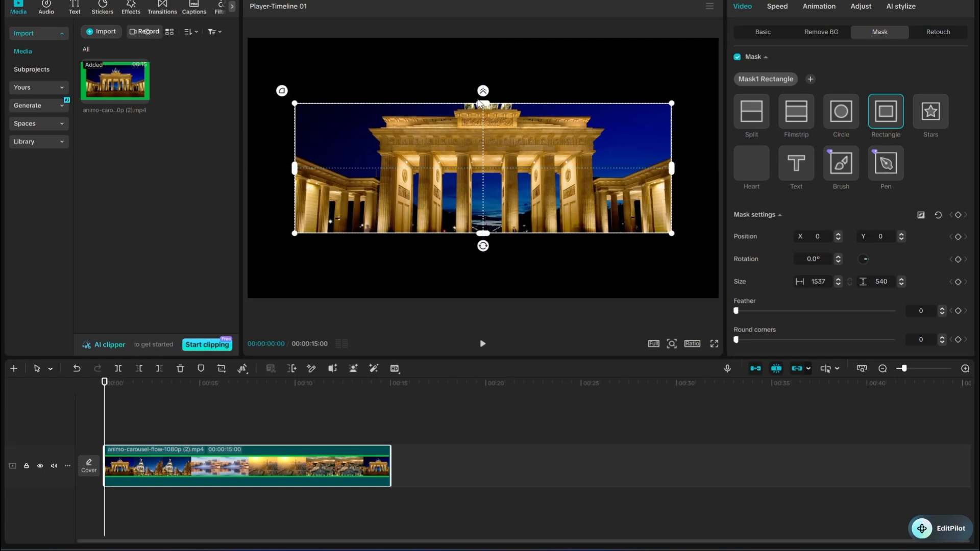
left_click_drag(480, 103, 474, 63)
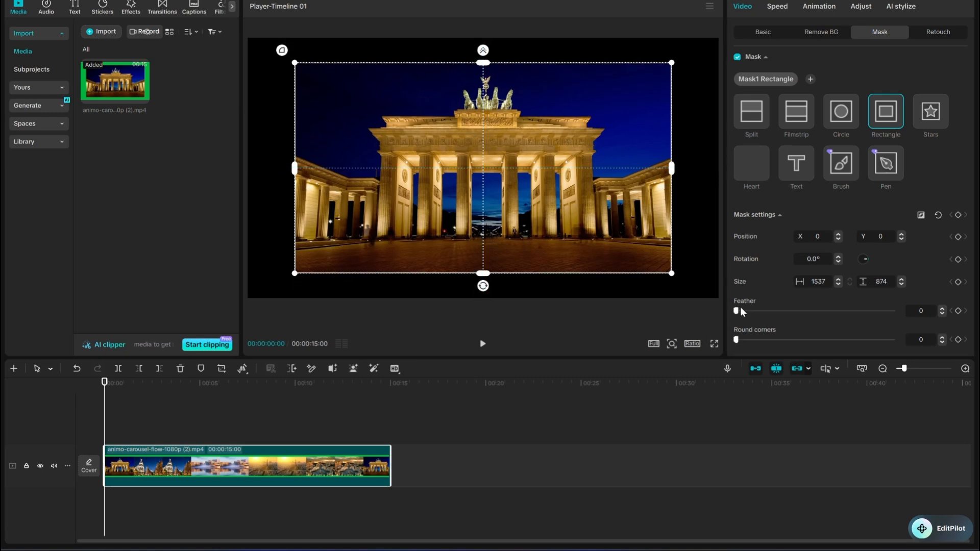
Set the rectangle mask's round corners to 17 and feather to 11, and check the result on the second photo
scroll(744, 299, "down", 1)
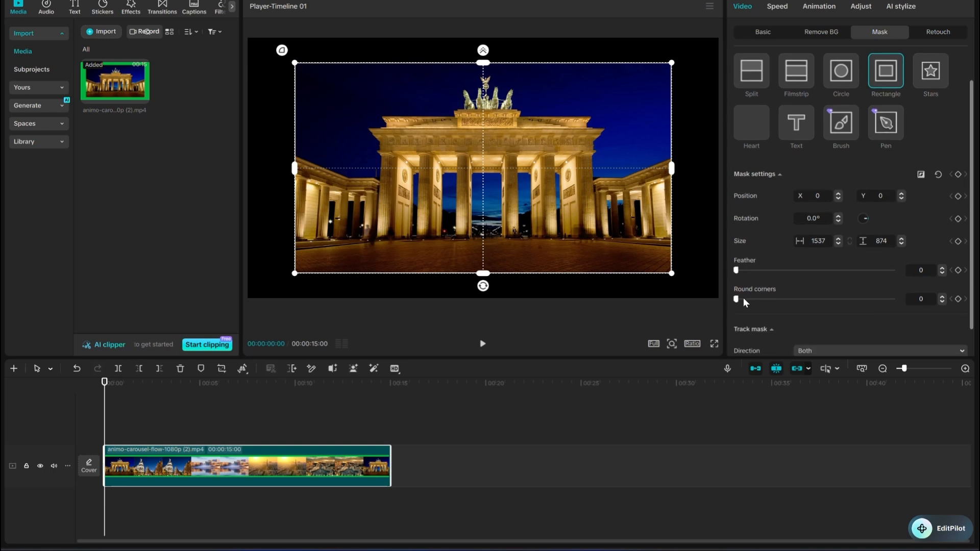
left_click_drag(736, 299, 756, 271)
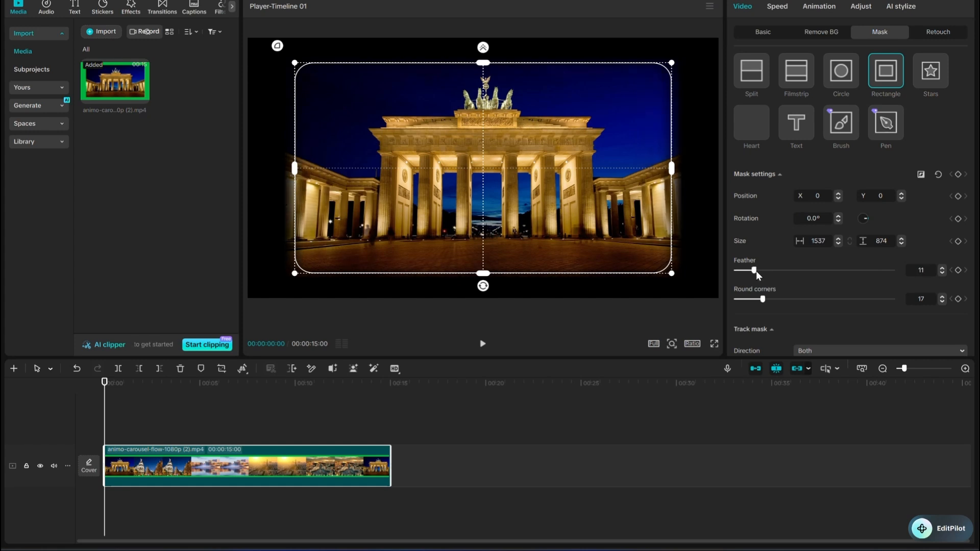
left_click(131, 405)
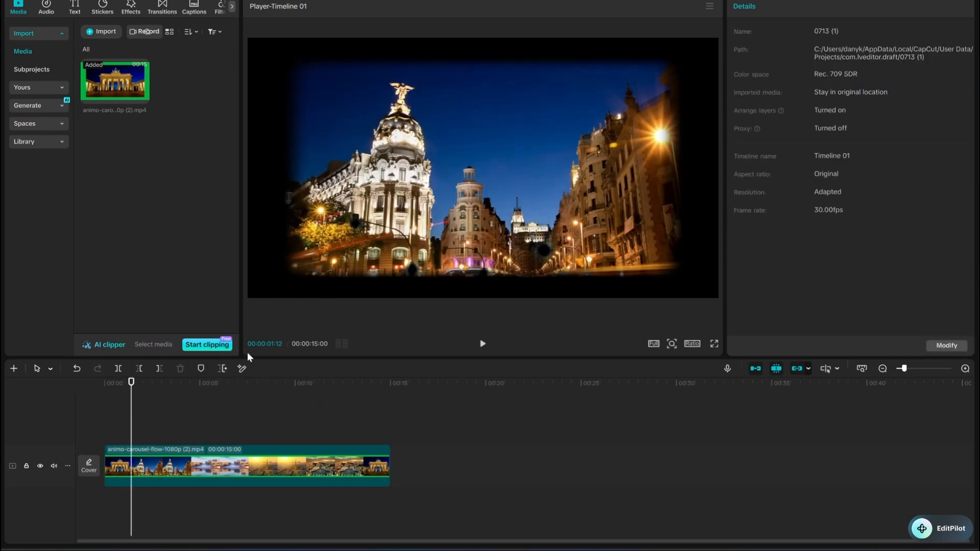
Duplicate the masked clip onto a track above it and apply the Blur video effect to the lower copy
left_click(188, 451)
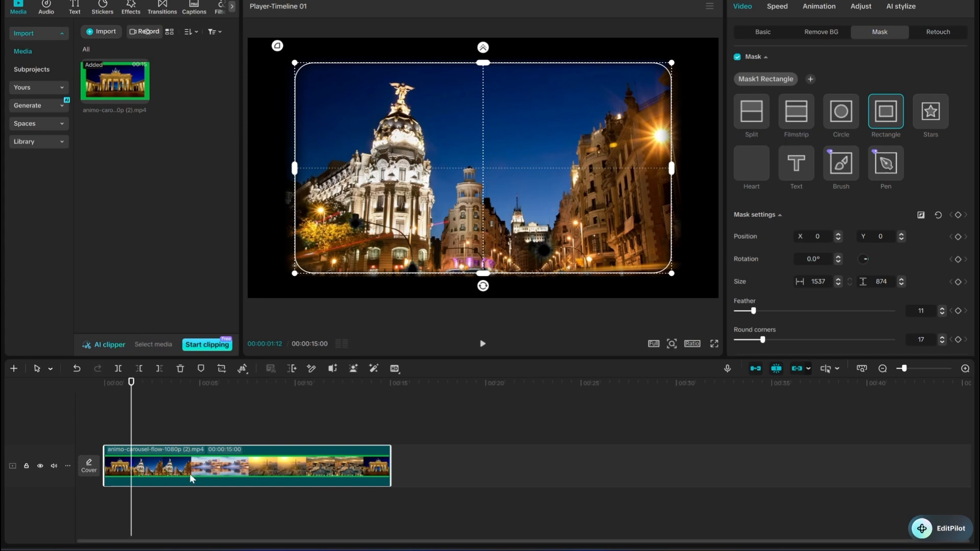
left_click_drag(195, 465, 197, 431, "alt")
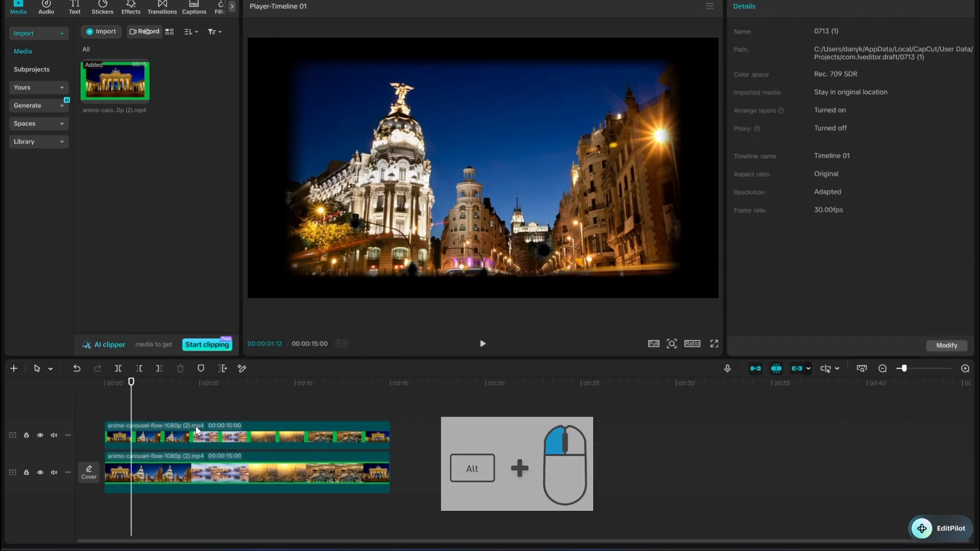
left_click(203, 473)
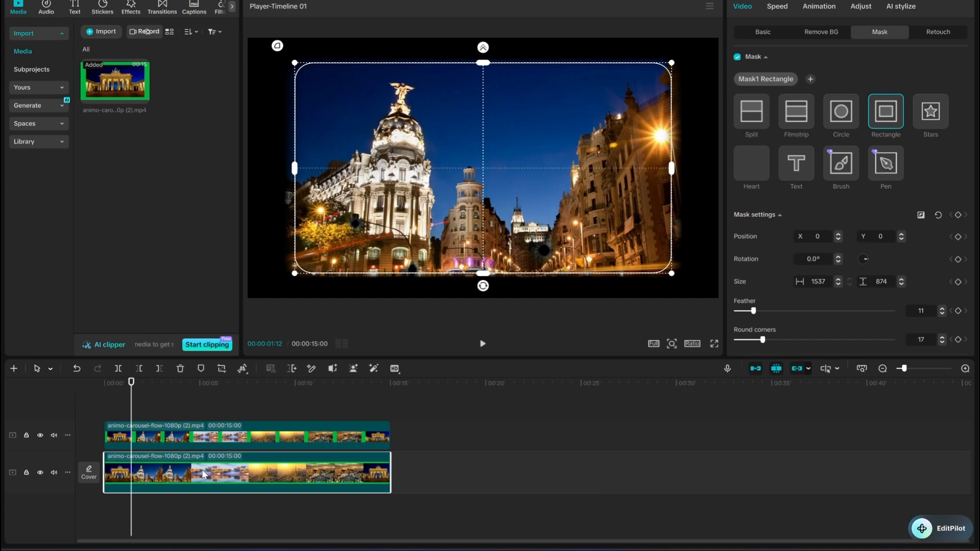
left_click(139, 11)
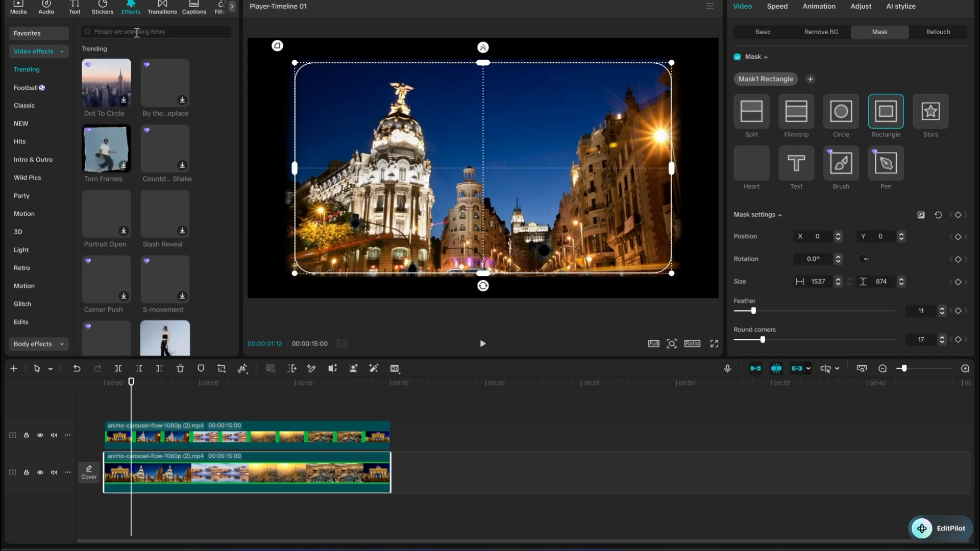
left_click(138, 30)
left_click(96, 62)
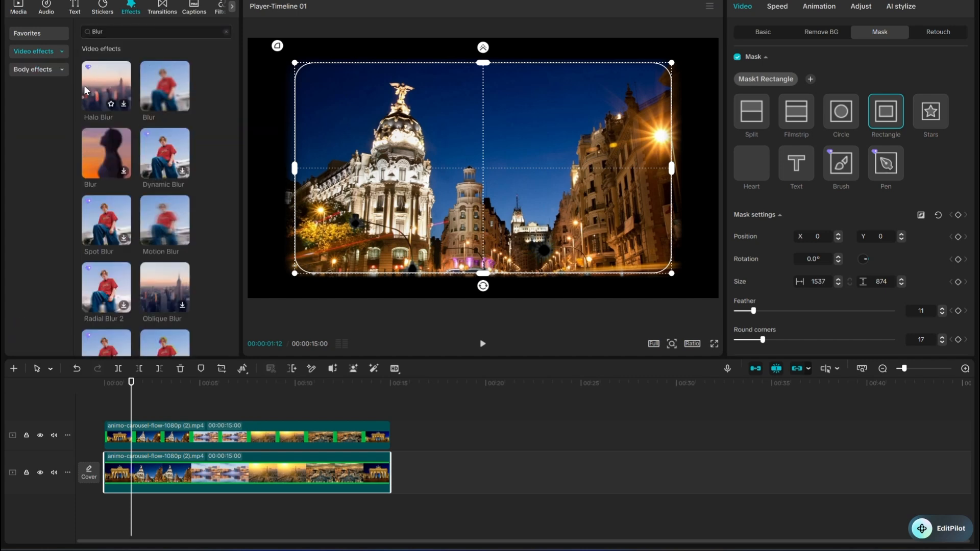
left_click_drag(151, 82, 151, 473)
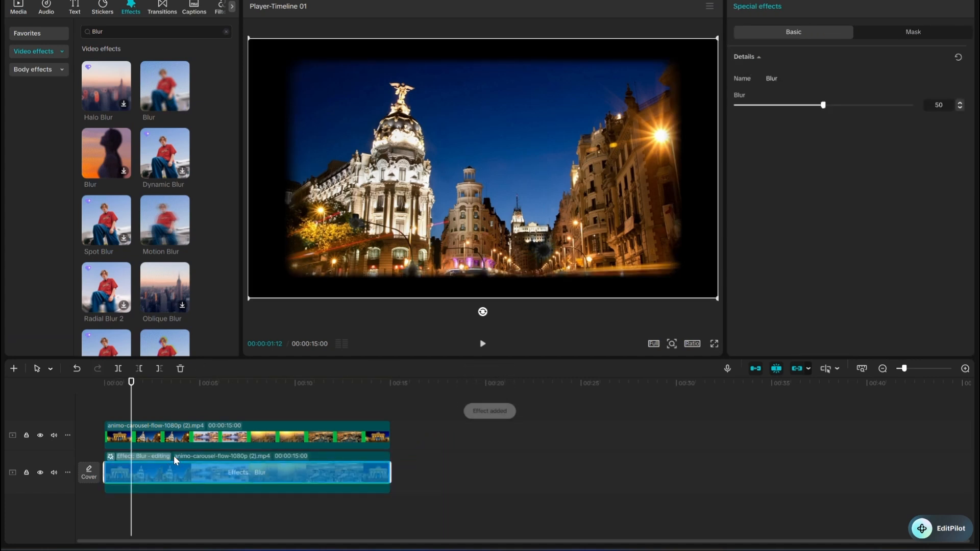
Scale the blurred lower clip up to 169% so that it fills the frame behind the masked photo
left_click(195, 497)
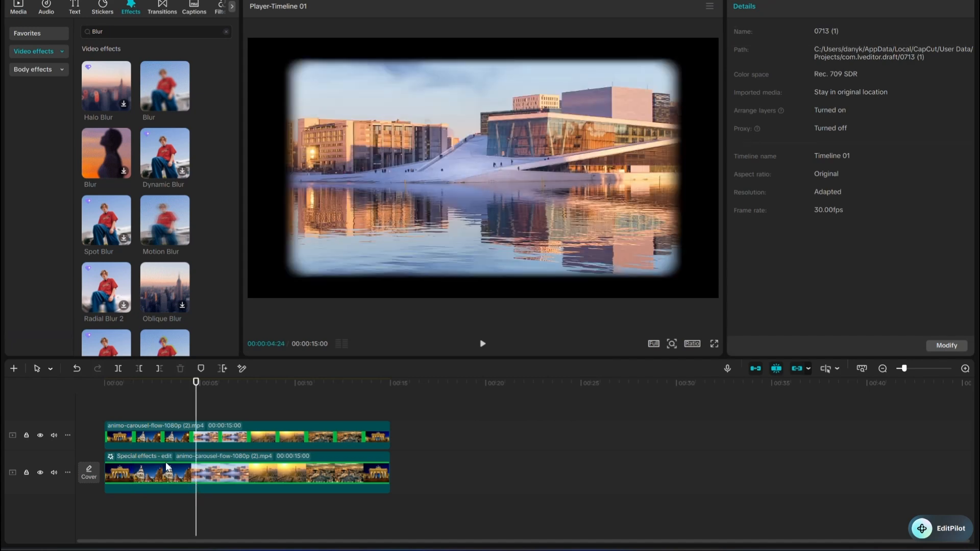
left_click(168, 466)
left_click(196, 462)
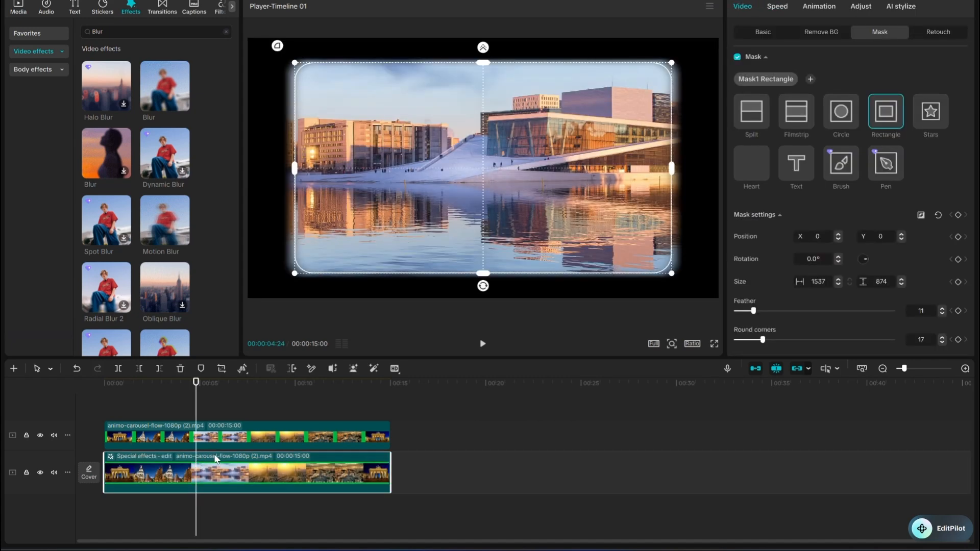
left_click(765, 32)
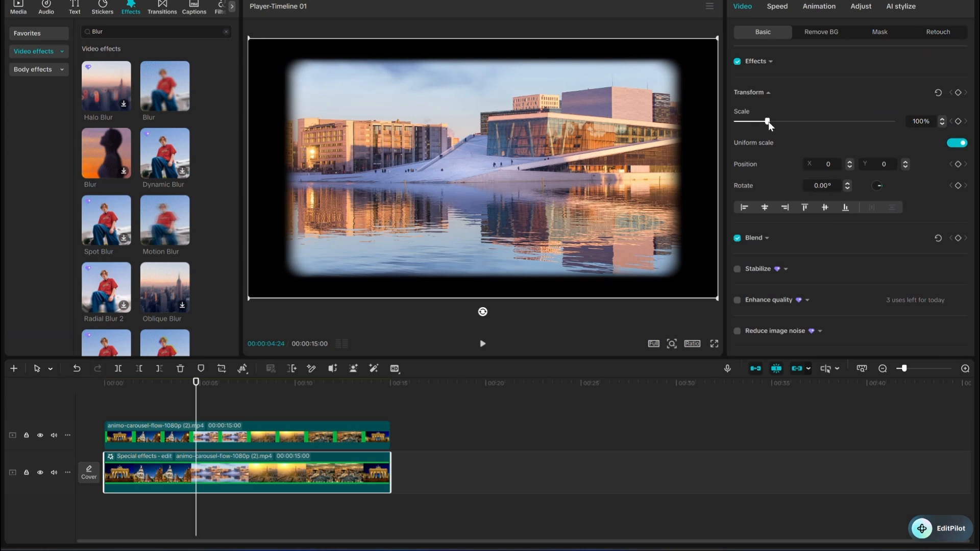
left_click_drag(768, 121, 791, 118)
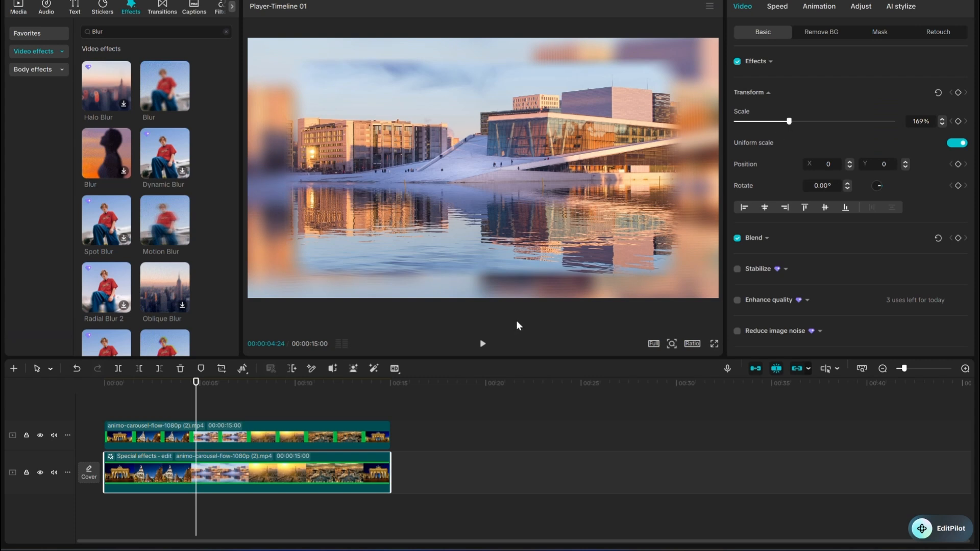
Set the Blur effect on the lower clip to 24 and check another frame
left_click(148, 458)
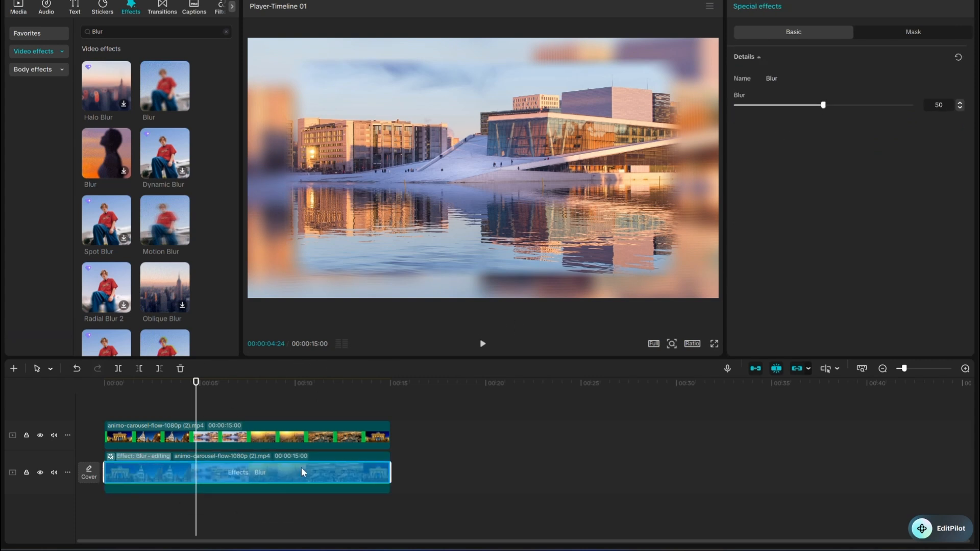
mouse_move(790, 105)
left_mouse_down()
mouse_move(799, 105)
mouse_move(760, 106)
mouse_move(779, 106)
left_mouse_up()
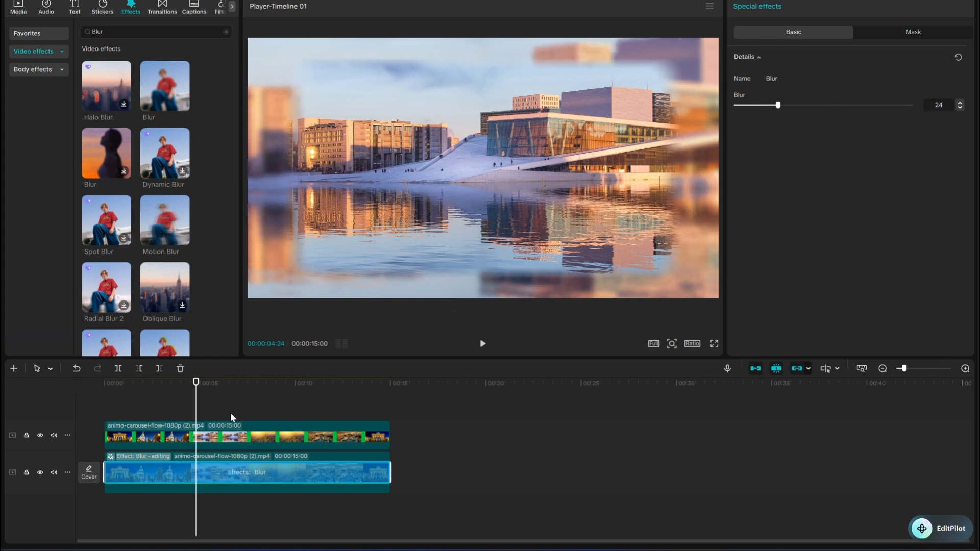
left_click_drag(195, 411, 176, 409)
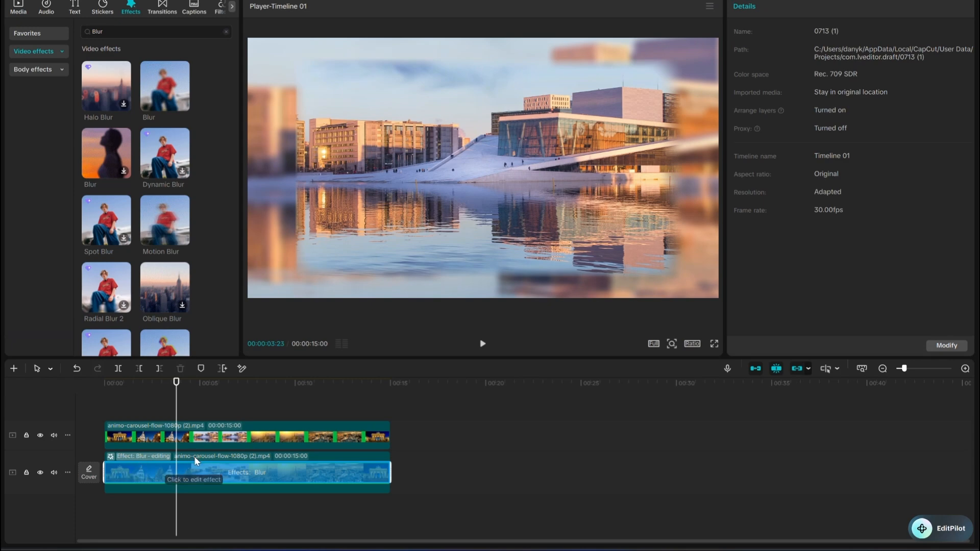
Try shifting the upper clip 7 frames later, play back the offset, and return the clip to the start
left_click(198, 454)
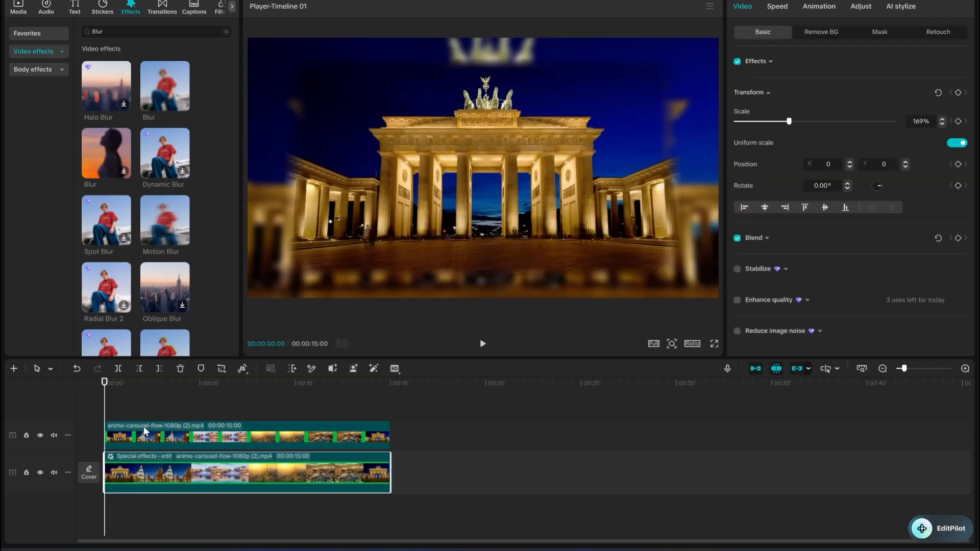
left_click_drag(142, 426, 145, 427)
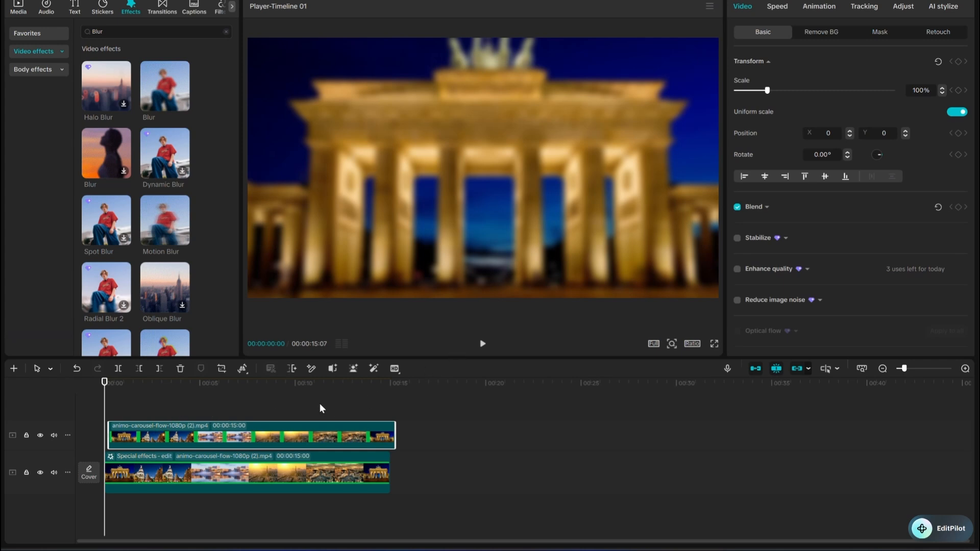
scroll(132, 423, "up", 3)
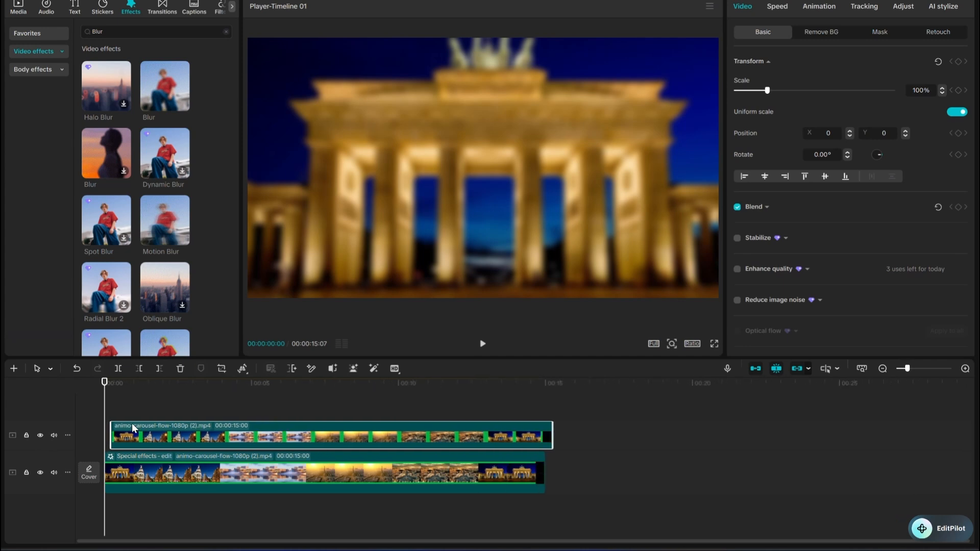
scroll(132, 422, "up", 1)
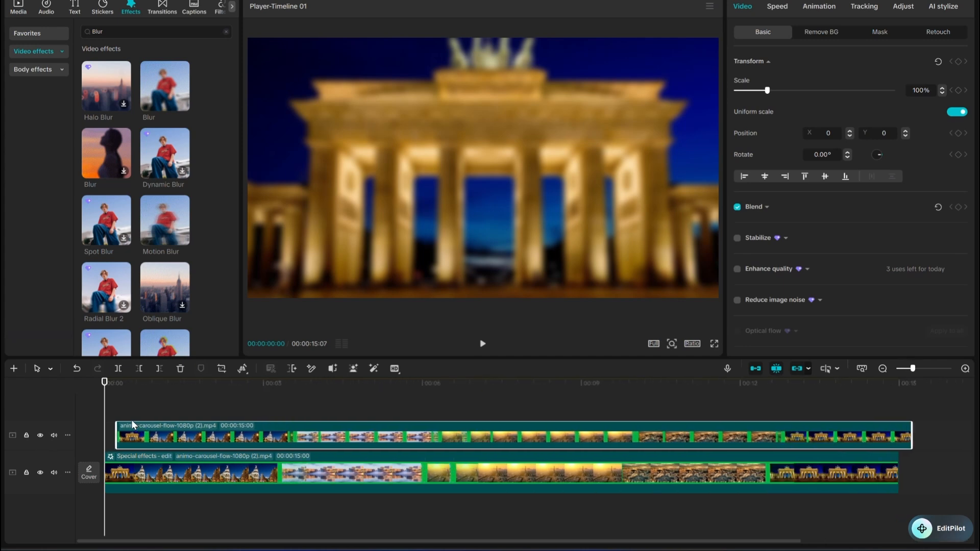
key("space")
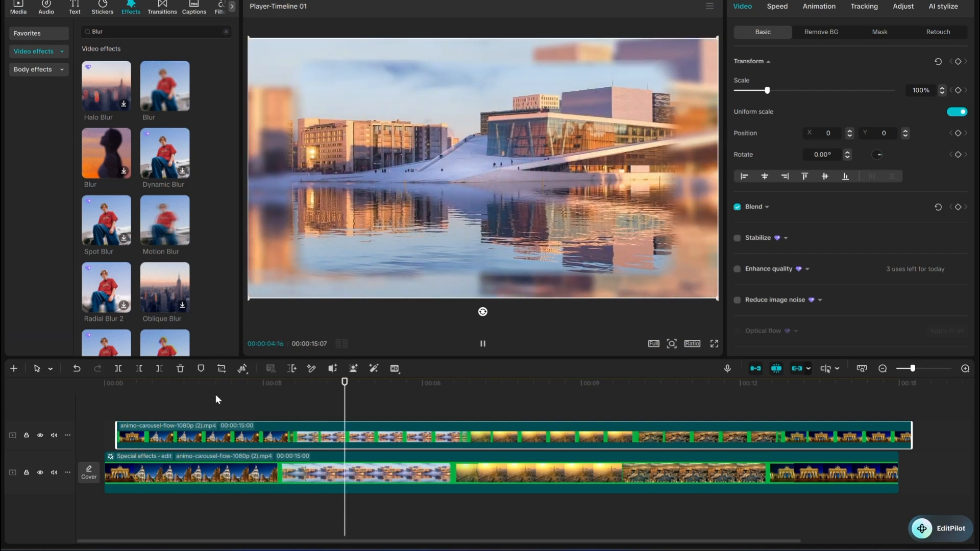
key("space")
left_click_drag(136, 437, 123, 437)
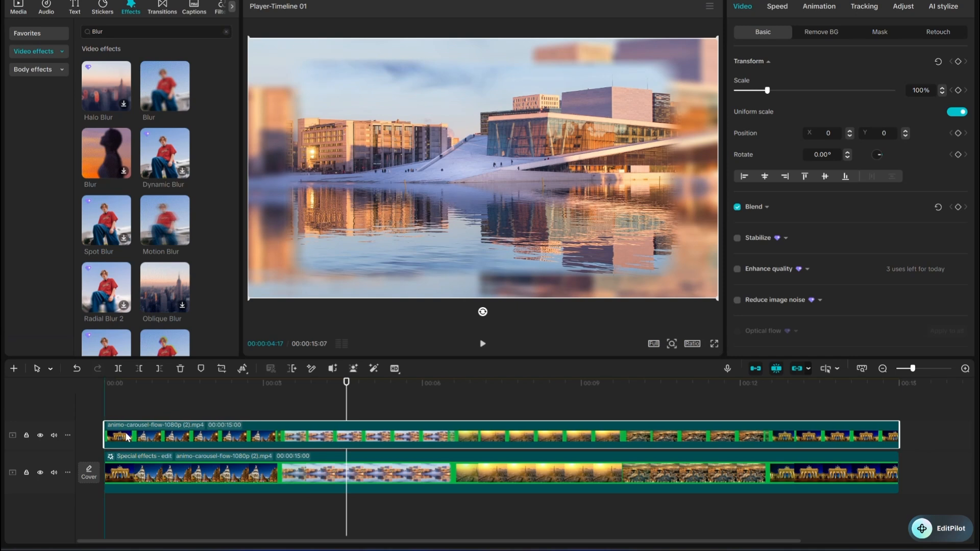
Turn off the main track magnet and linkage so the lower clip can be moved freely
left_click_drag(136, 475, 188, 467)
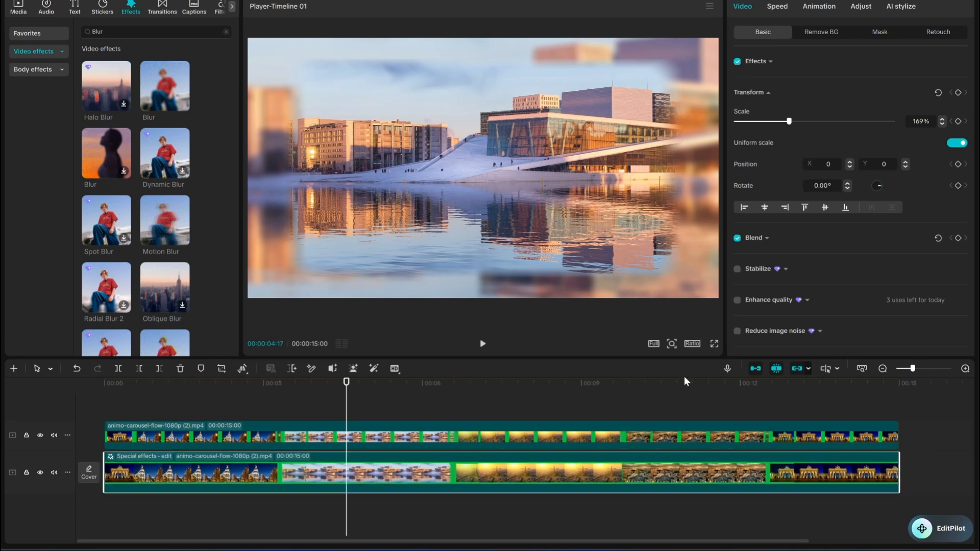
left_click(760, 371)
left_click(797, 370)
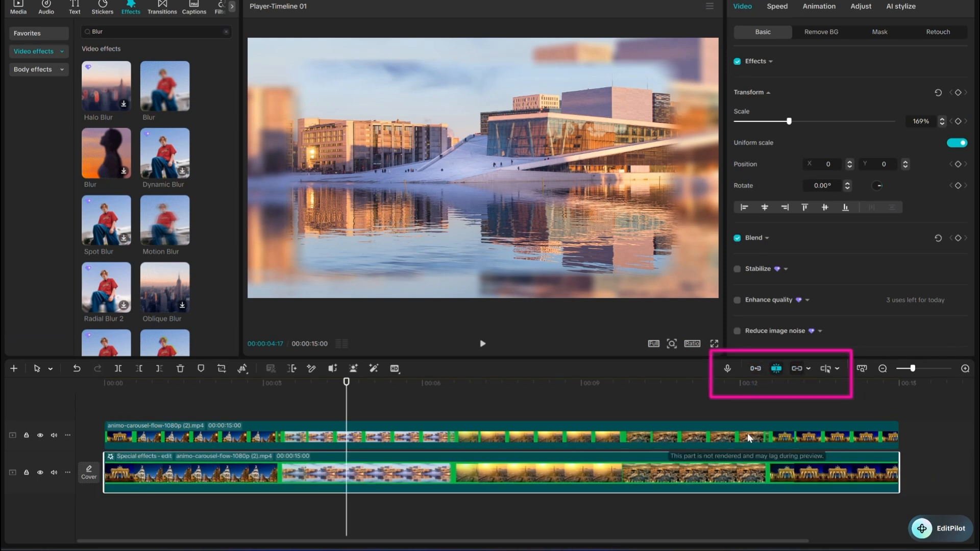
Try offsetting the lower clip 4 frames from the start and play back the transitions
left_click_drag(716, 465, 739, 463)
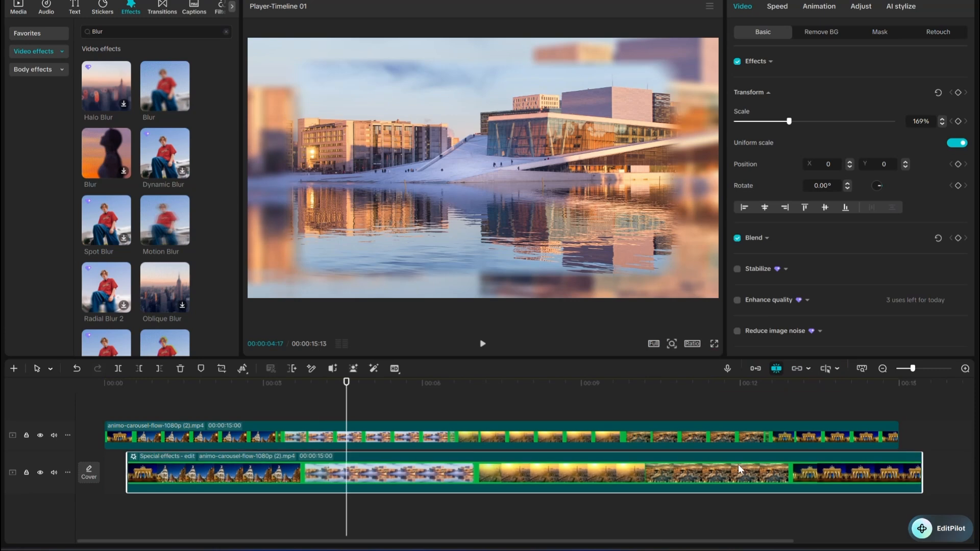
left_click_drag(242, 478, 203, 475)
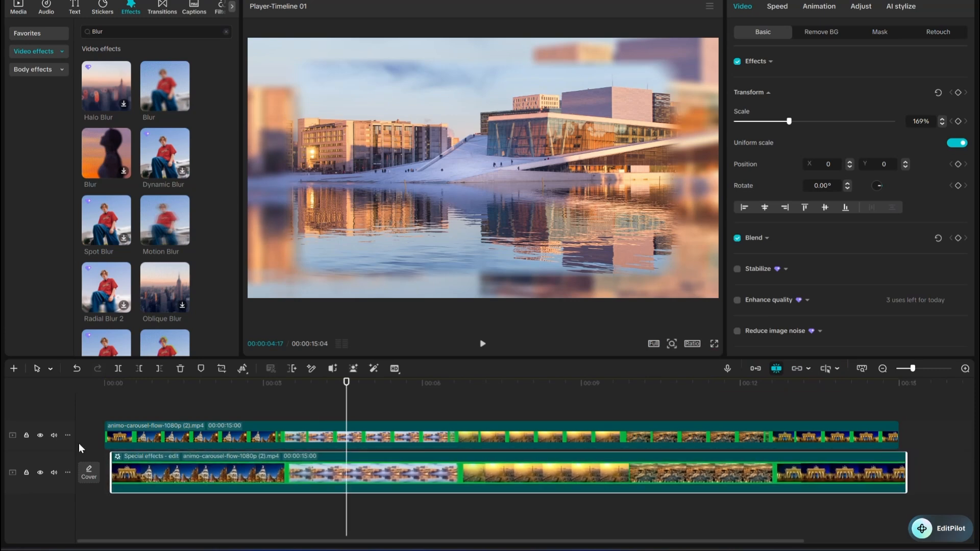
left_click(107, 408)
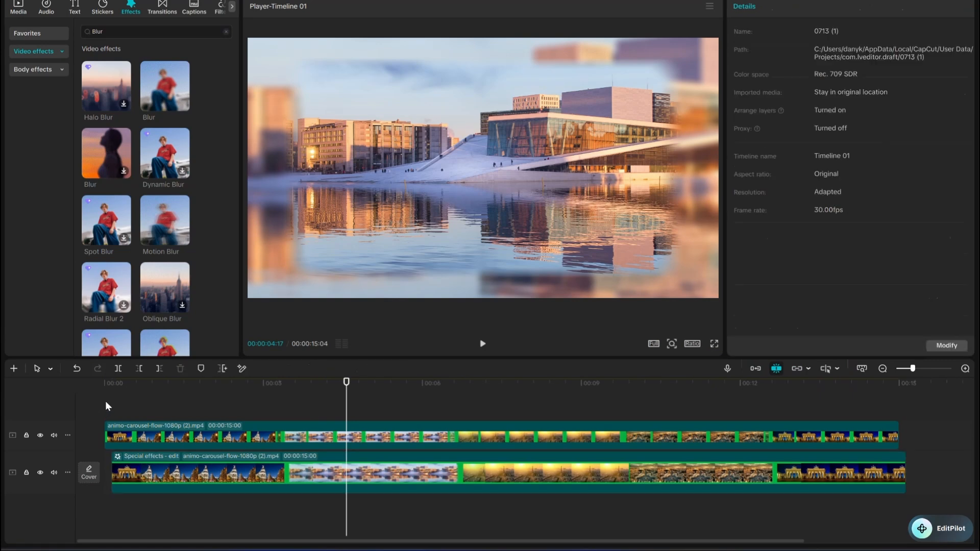
key("space")
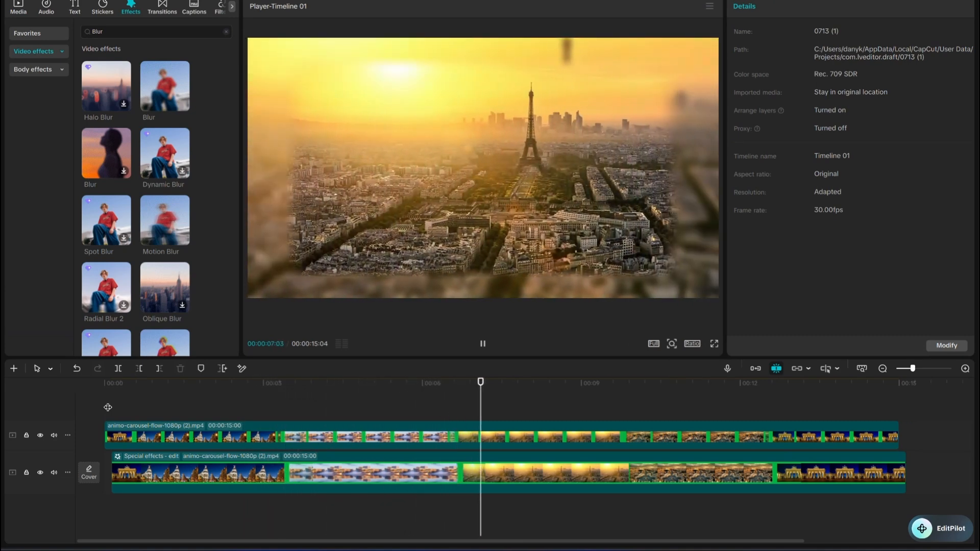
key("space")
scroll(129, 468, "up", 1)
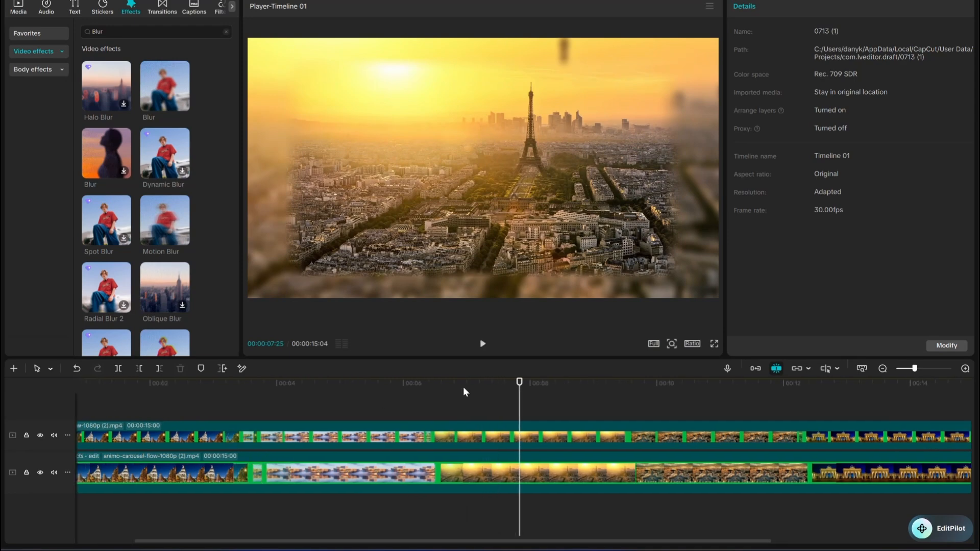
Move the lower clip back to the start of the timeline and play the aligned clips
key("Home")
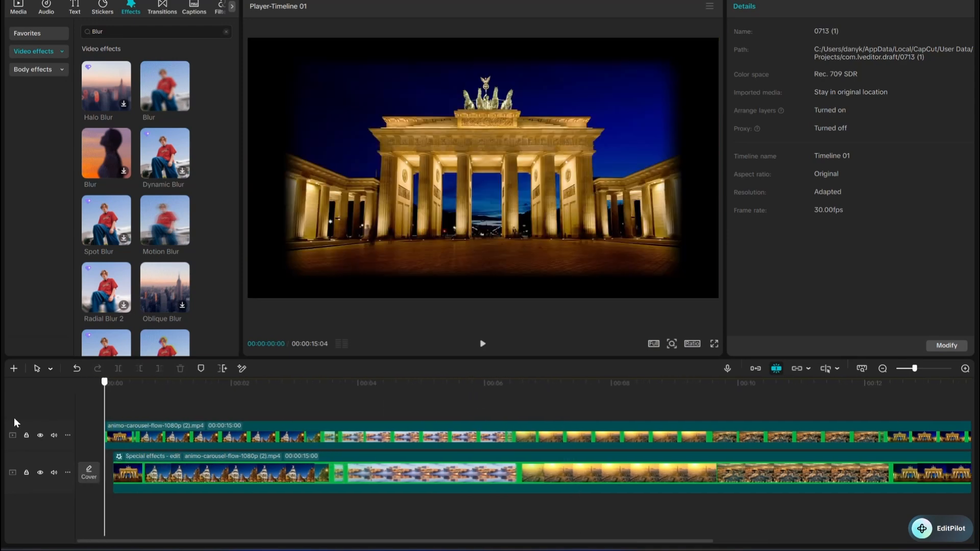
left_click_drag(193, 470, 186, 471)
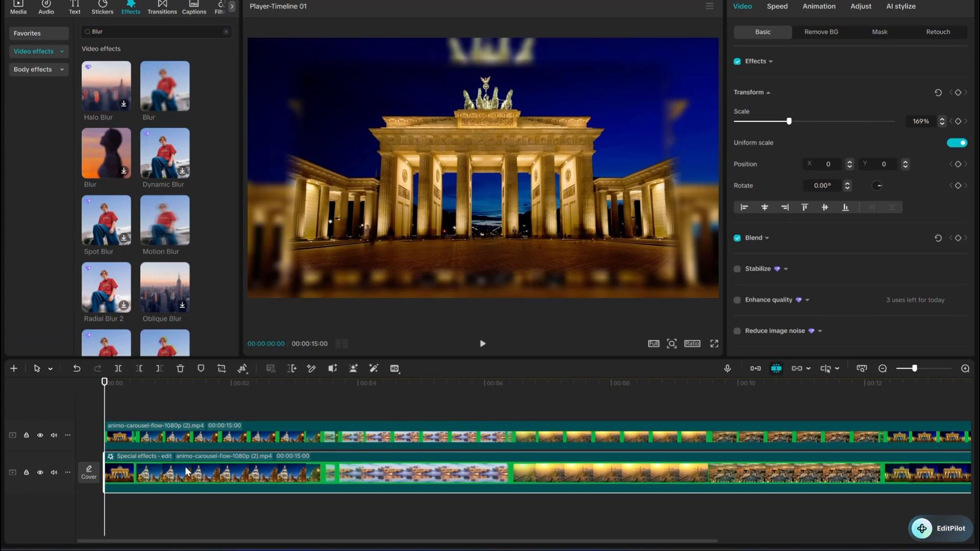
key("space")
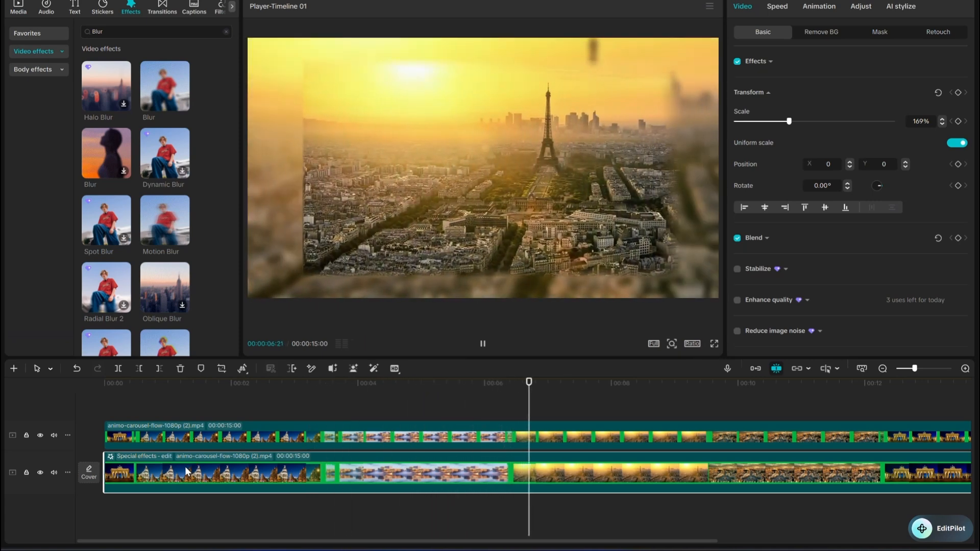
key("space")
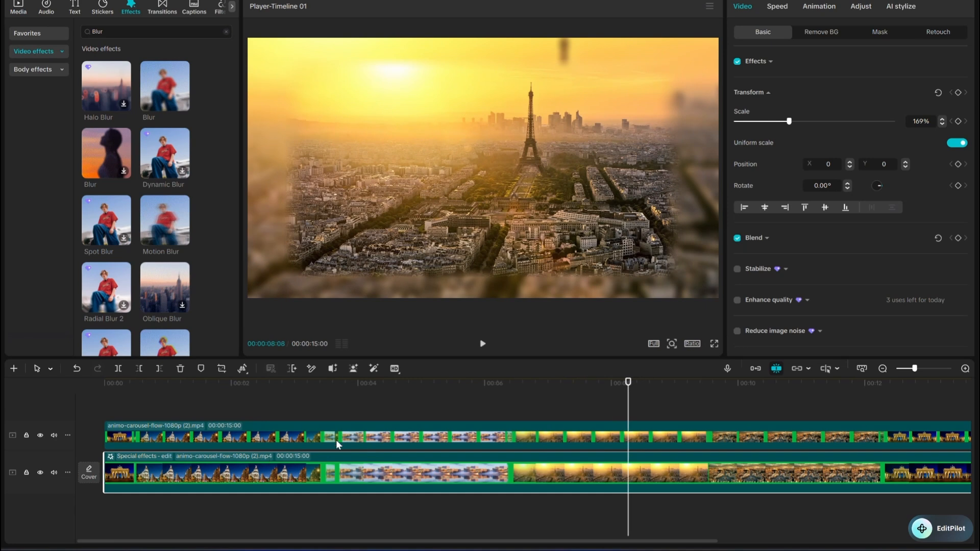
Set the upper clip's rectangle mask to feather 3 and round corners 9
left_click(338, 443)
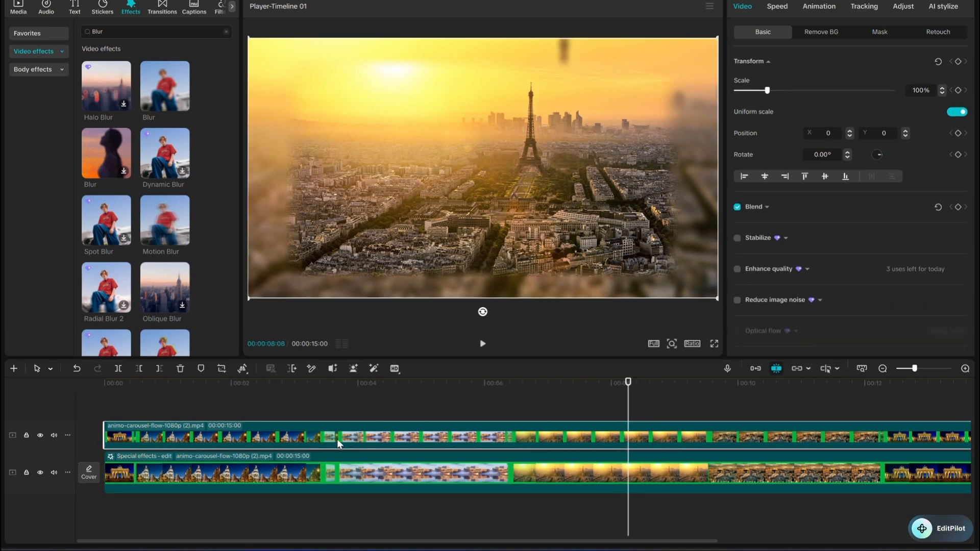
left_click(880, 32)
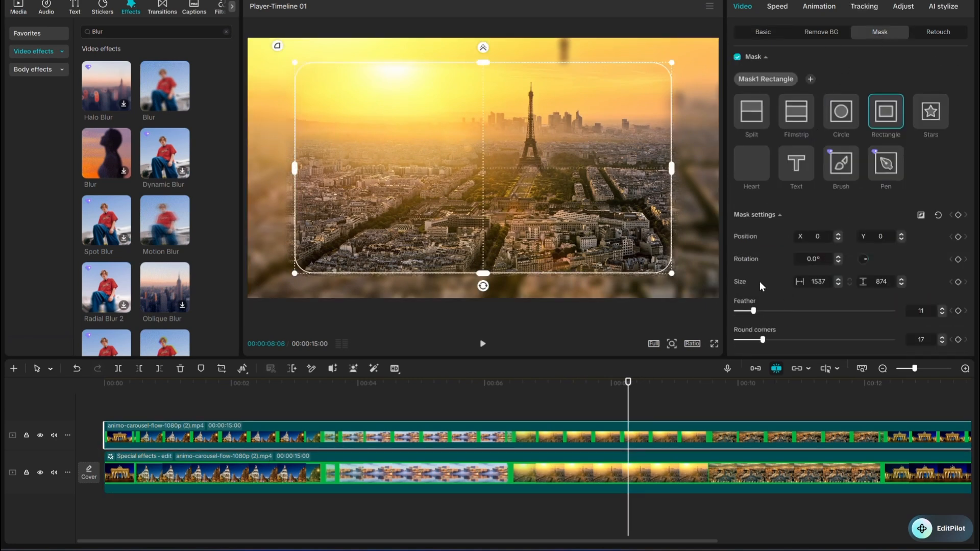
left_click_drag(753, 311, 761, 339)
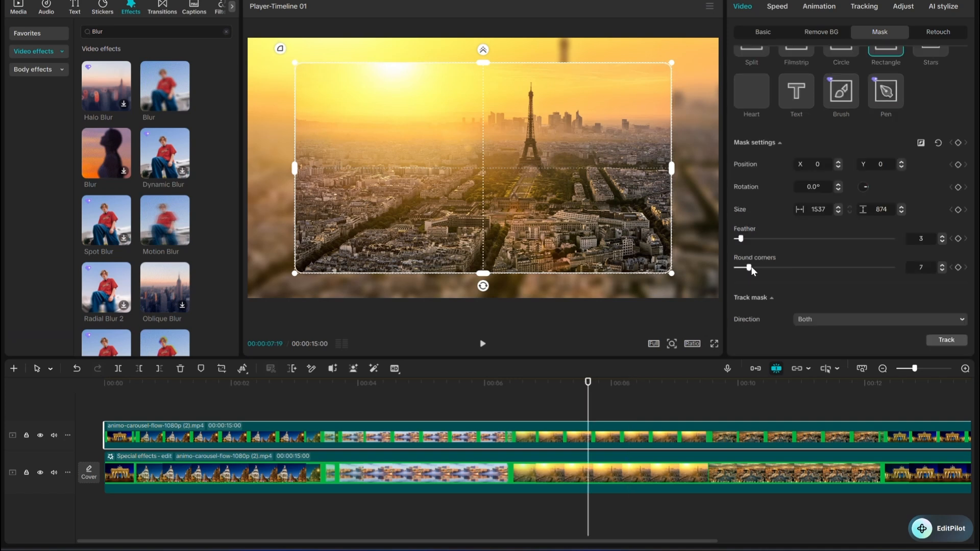
mouse_move(751, 271)
left_mouse_down()
mouse_move(828, 270)
mouse_move(750, 271)
left_mouse_up()
Try the Forward tracking direction for the upper clip's mask and set it to Backward
left_click(809, 316)
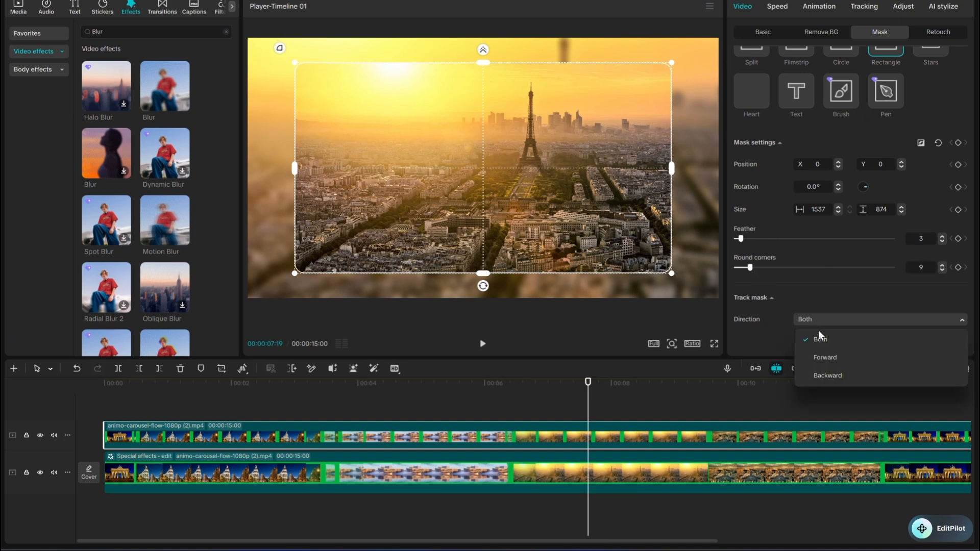
left_click(823, 356)
left_click(819, 317)
left_click(828, 372)
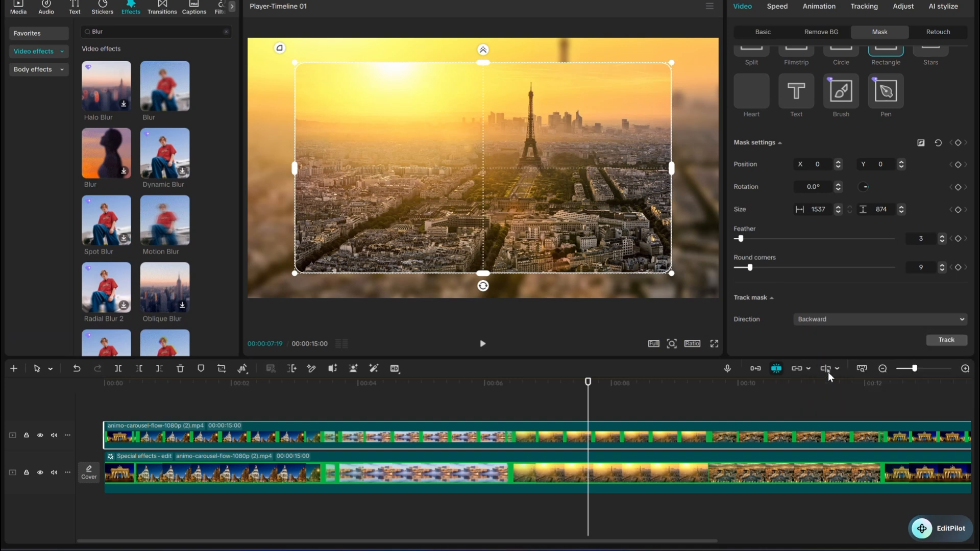
Review the tracking direction options of the upper clip's mask and play the composite from the start of the timeline
left_click(828, 315)
left_click(823, 338)
scroll(947, 175, "up", 3)
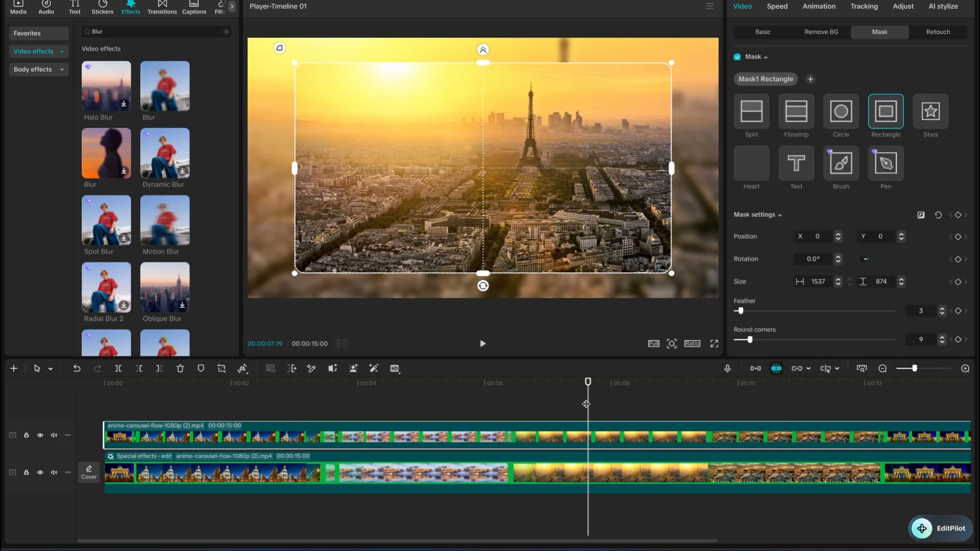
left_click_drag(587, 402, 100, 404)
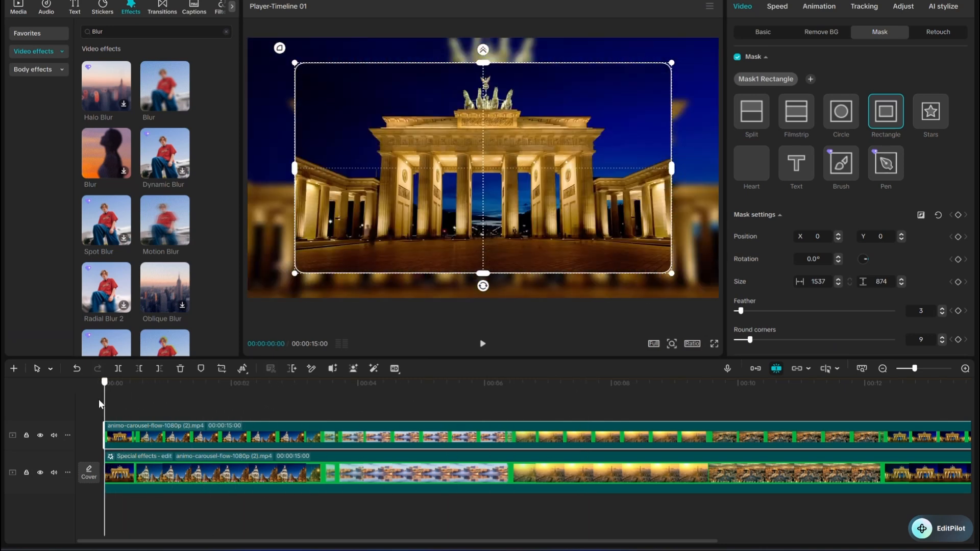
left_click(481, 344)
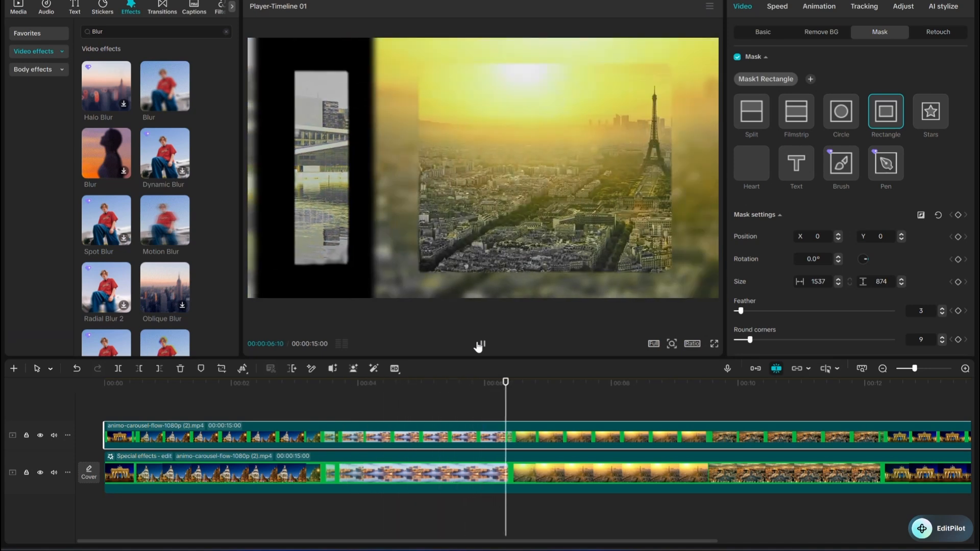
left_click(483, 344)
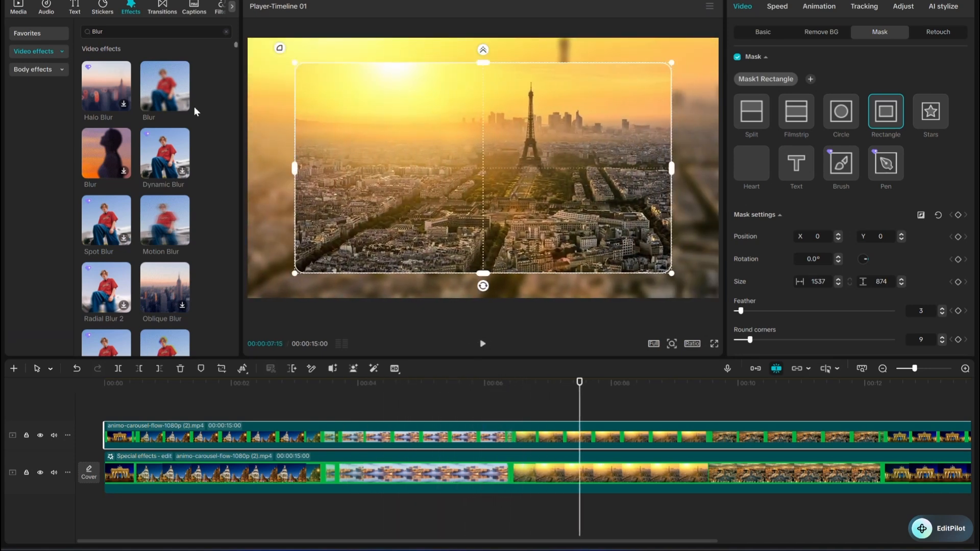
Search the sound effects library for "scroll"
left_click(51, 8)
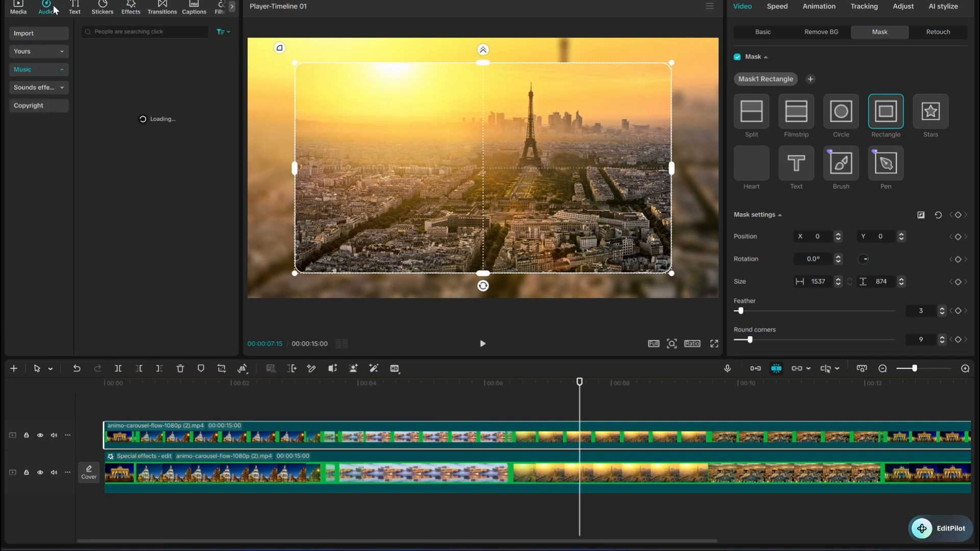
left_click(50, 67)
left_click(50, 66)
left_click(42, 86)
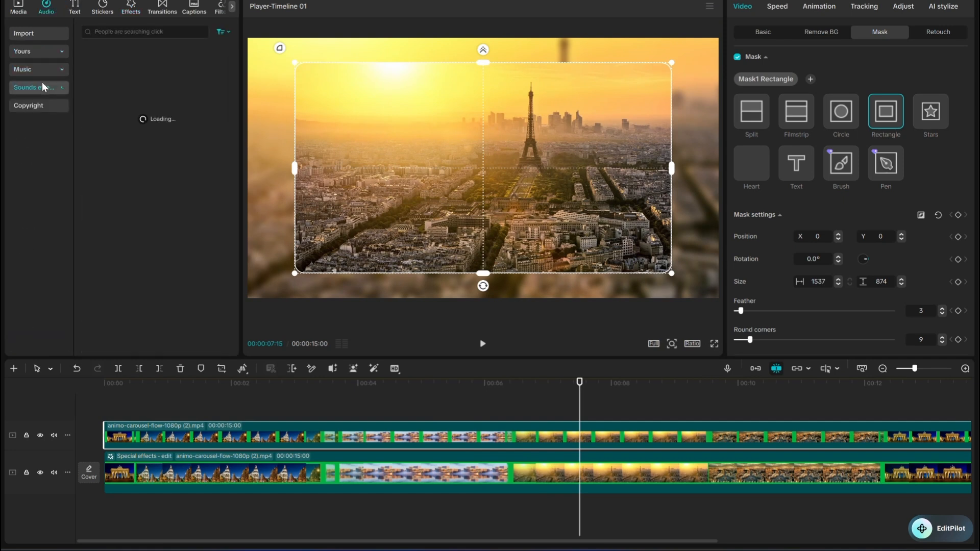
left_click(119, 32)
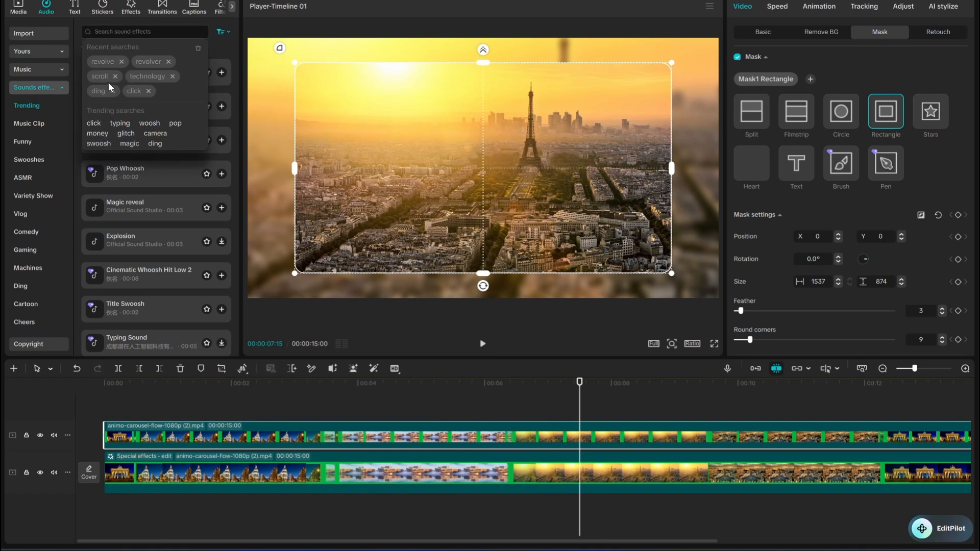
left_click(104, 82)
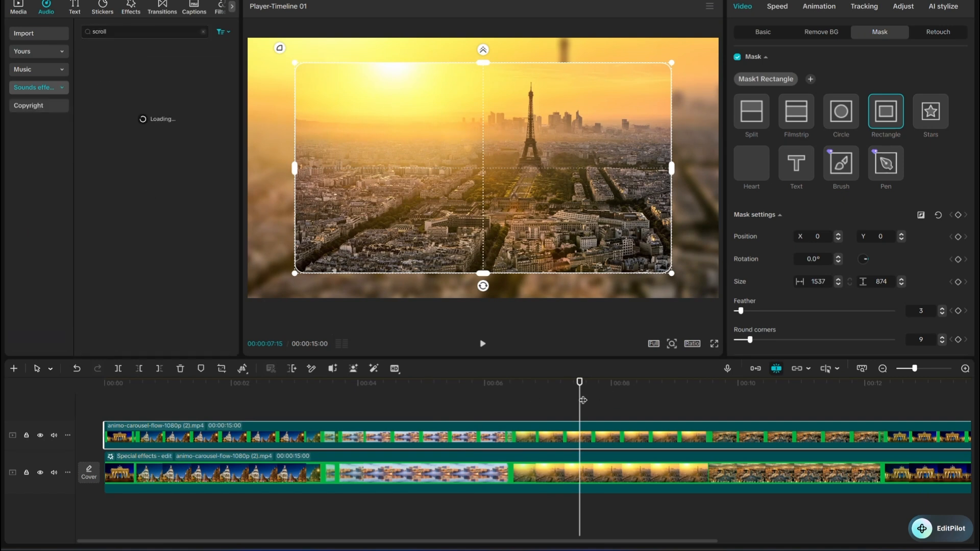
Preview the scroll sounds and add the "Decision / choice / stationer..." effect by MATSU below the clips, near the first transition
left_click_drag(505, 404, 96, 420)
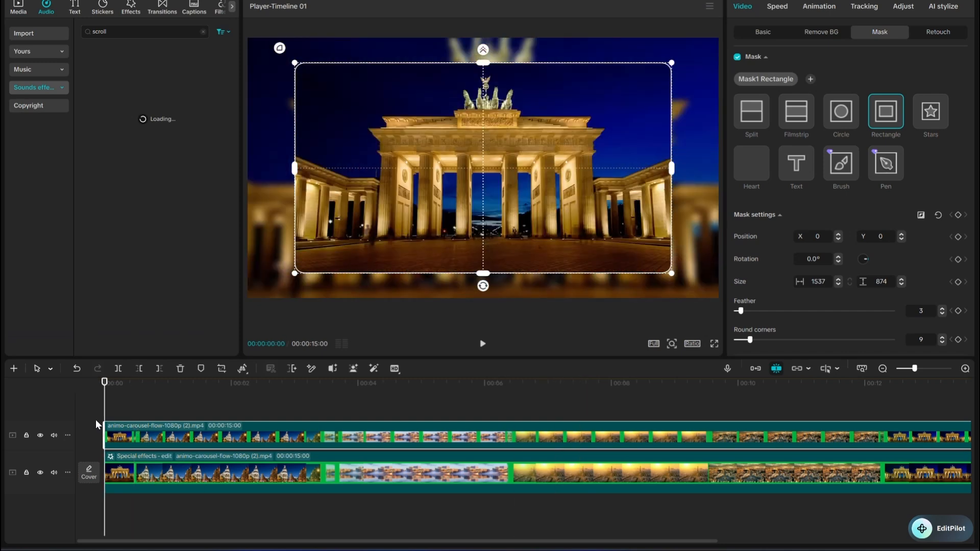
scroll(153, 224, "down", 3)
left_click(92, 265)
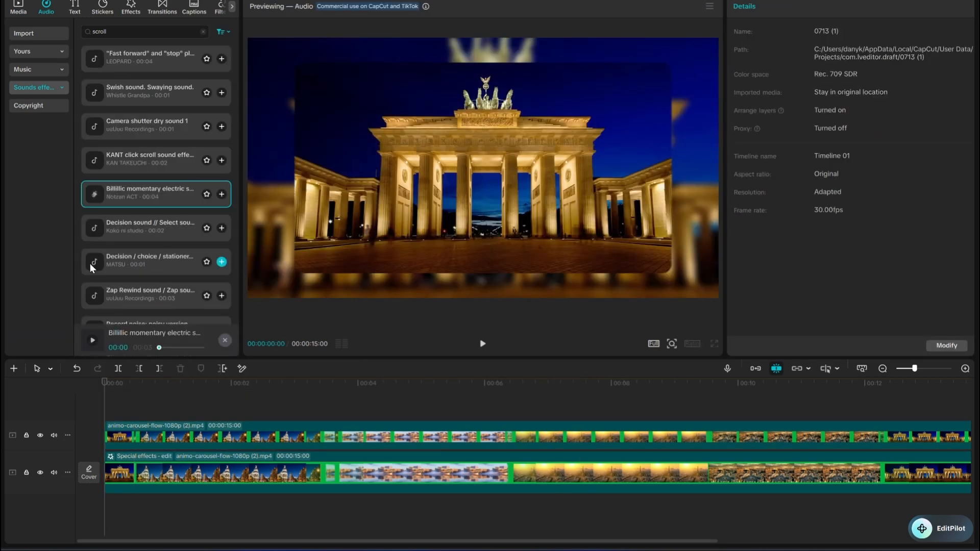
left_click(97, 225)
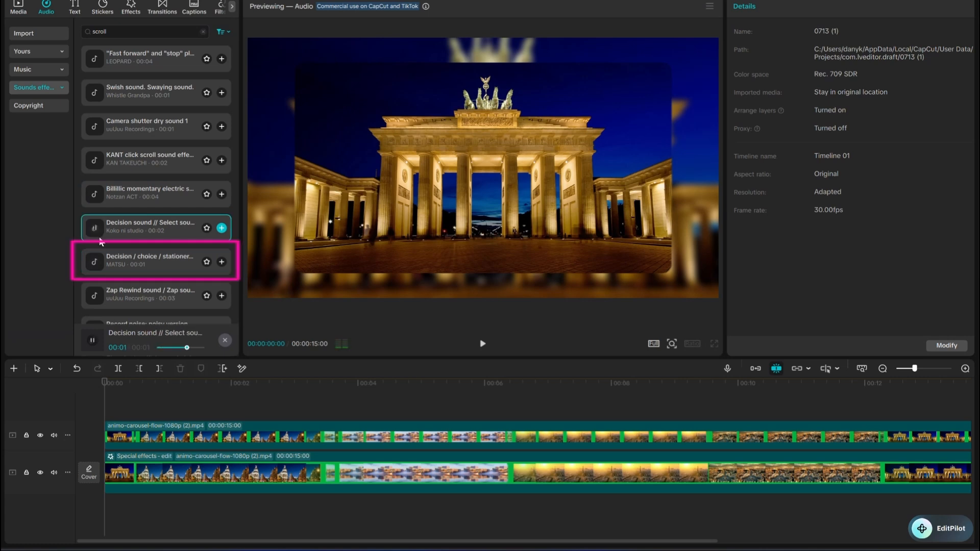
left_click_drag(100, 256, 131, 516)
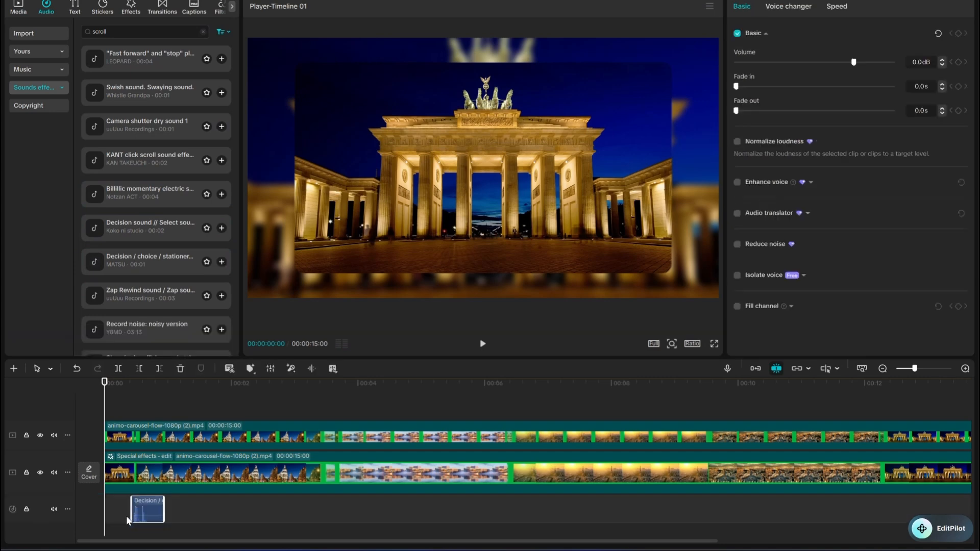
Shift the sound effect earlier to match the first image transition and play it back
left_click(483, 345)
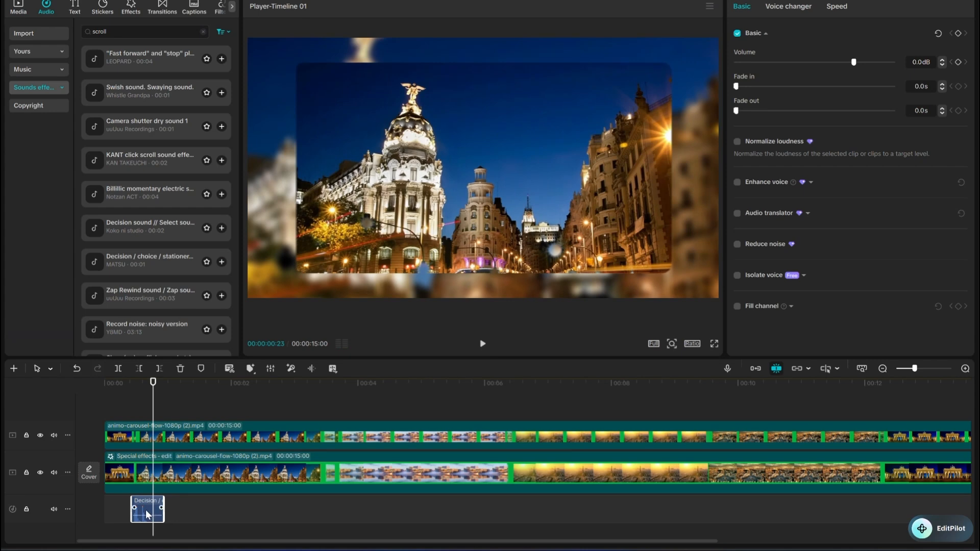
left_click_drag(144, 512, 140, 514)
left_click(117, 509)
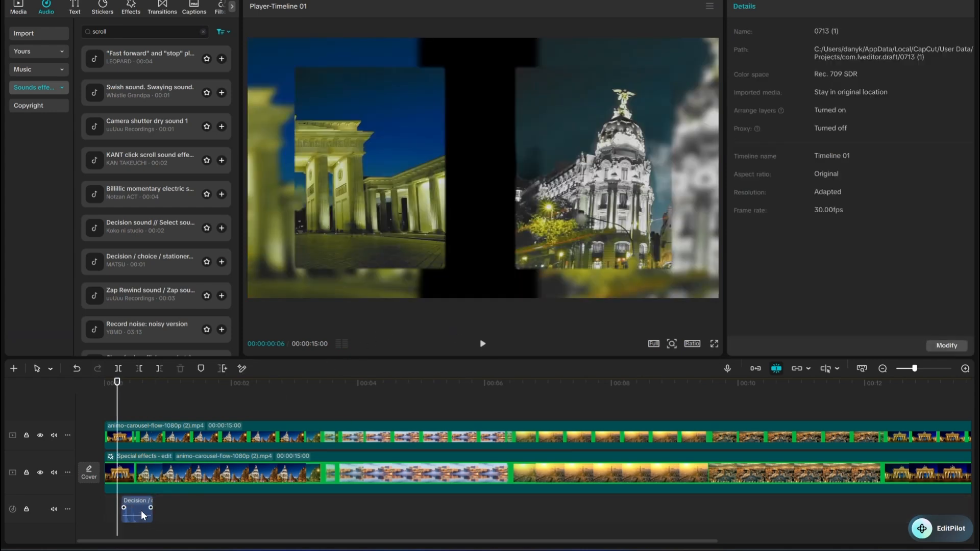
left_click_drag(143, 515, 132, 514)
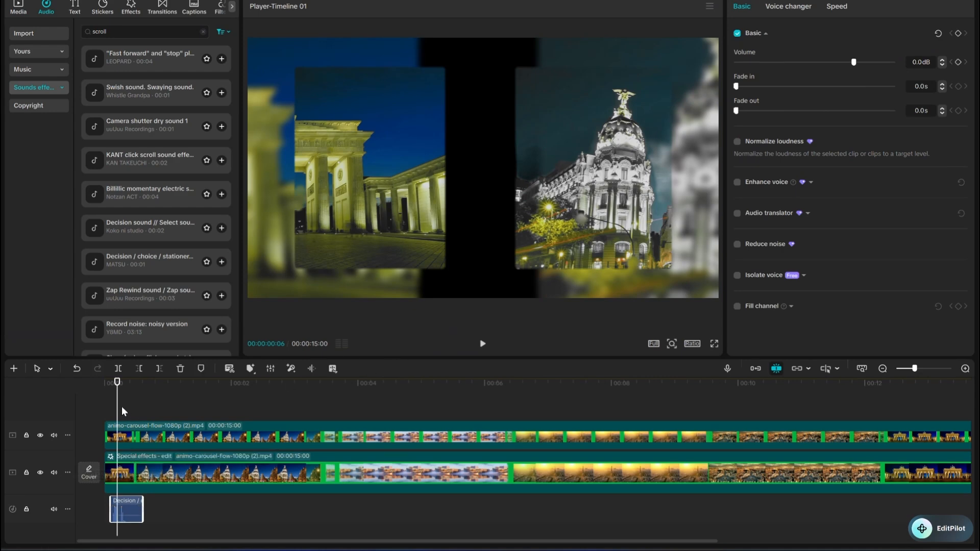
left_click(483, 343)
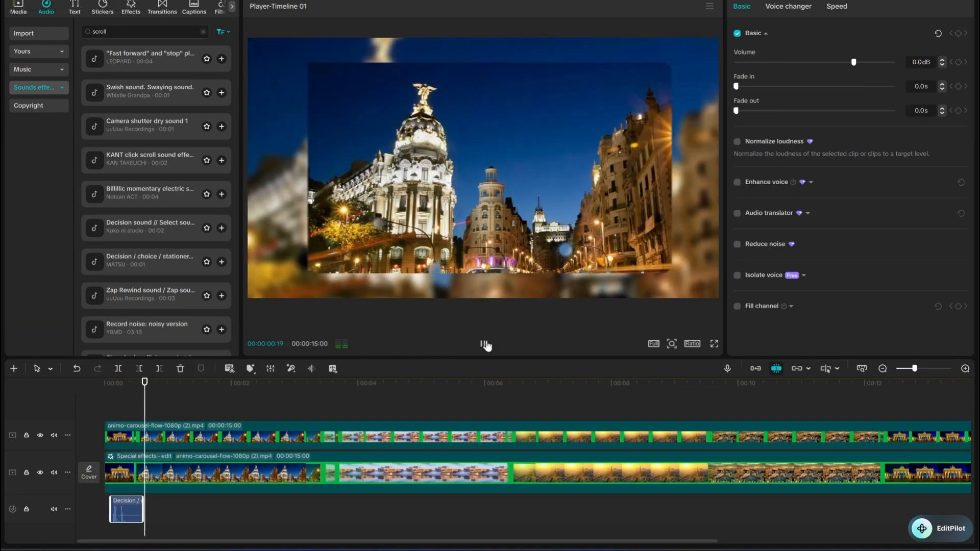
left_click(484, 344)
Paste a copy of the sound effect on the audio track just before the second image transition
key("space")
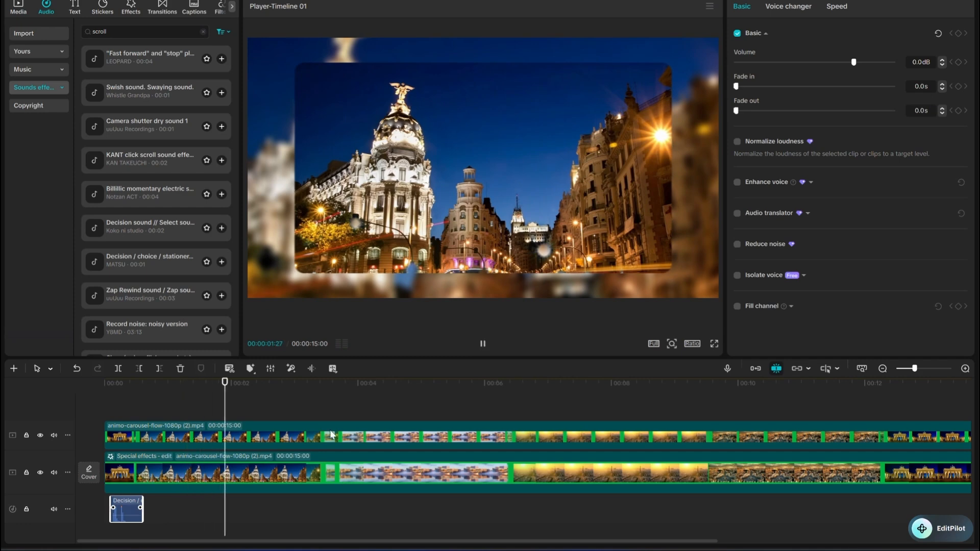
key("space")
key("Right")
key("Right")
key("Right")
key("Right")
key("Right")
key("Right")
key("Right")
key("Right")
key("Right")
key("Right")
key("Right")
key("Right")
key("Right")
key("Right")
key("Right")
key("Right")
key("Right")
key("Right")
key("Right")
key("Right")
key("Right")
key("Right")
key("Right")
key("Right")
key("Right")
key("Left")
key("Left")
key("Left")
key("Left")
key("Left")
key("Left")
key("Left")
key("Left")
key("Left")
key("Left")
key("Left")
key("Left")
key("Left")
key("Left")
key("Left")
key("Left")
key("Left")
key("Left")
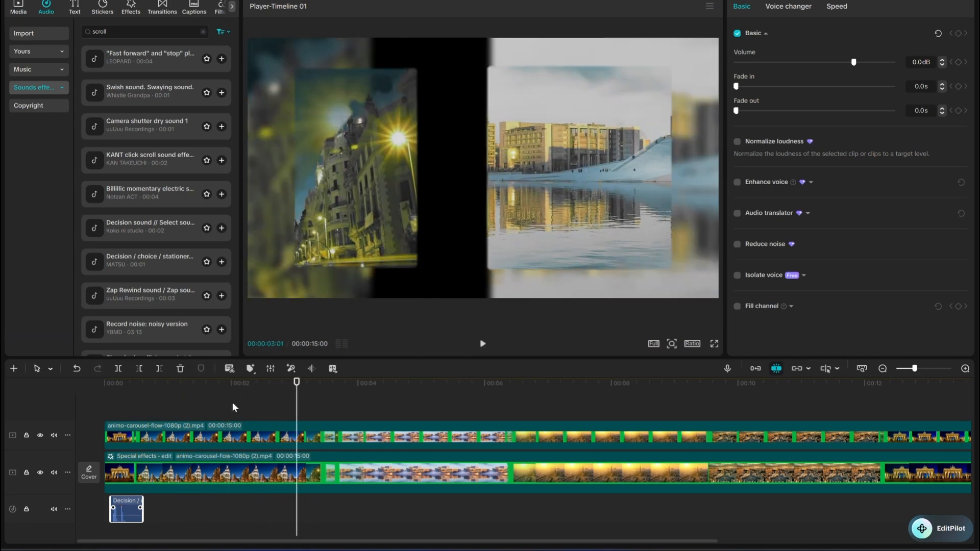
key("ctrl+v")
Play back the second transition and move the copied sound effect to start at about 00:00:03:01
key("space")
key("space")
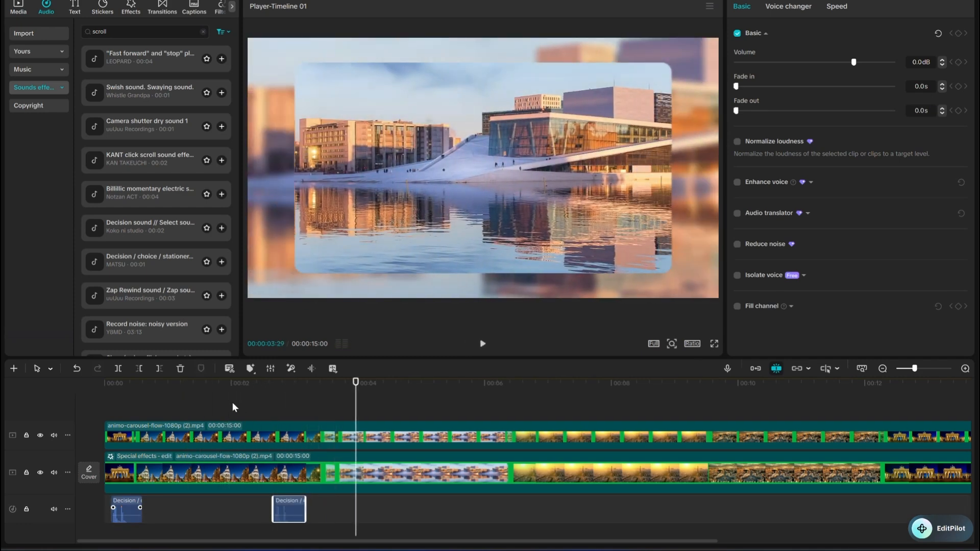
key("Left")
key("Left")
key("Left")
key("Left")
key("Left")
key("Left")
key("Left")
key("Left")
key("Left")
key("Left")
key("Left")
key("Left")
key("Left")
key("Left")
key("Left")
key("Left")
key("Left")
key("Left")
key("Left")
key("Left")
key("Right")
key("Right")
key("Right")
key("Right")
key("Right")
key("Right")
key("Right")
key("Right")
key("Right")
key("Right")
key("Right")
key("Right")
key("Right")
key("Right")
key("Right")
key("Right")
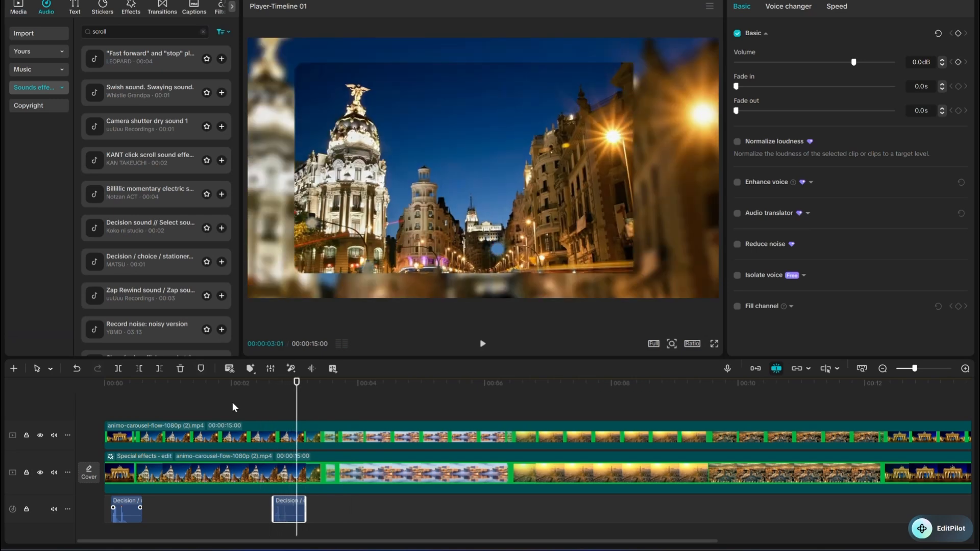
left_click_drag(315, 502, 309, 503)
key("space")
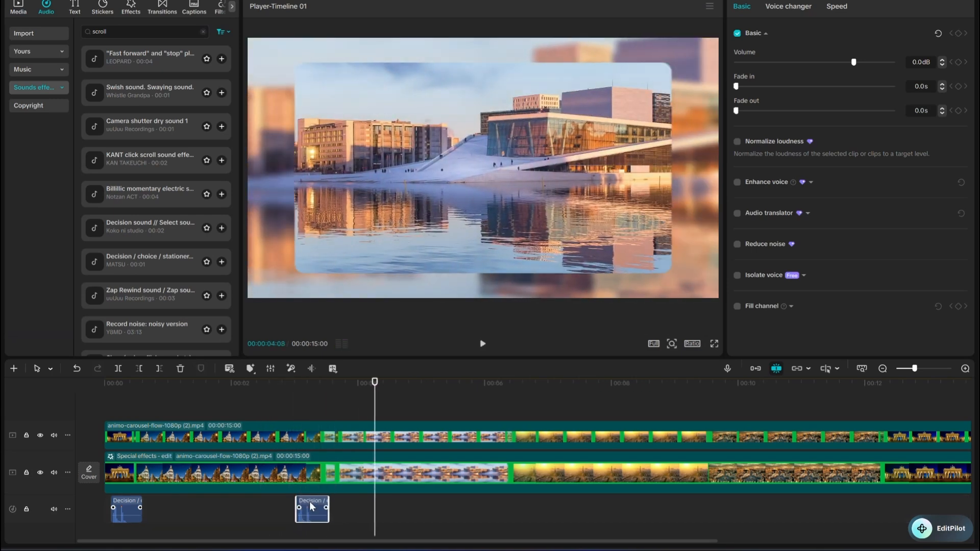
Paste another copy of the sound effect at the third image transition, starting at about 6 seconds
key("space")
key("Right")
key("Right")
key("Right")
key("Right")
key("Right")
key("Right")
key("Right")
key("Right")
key("Right")
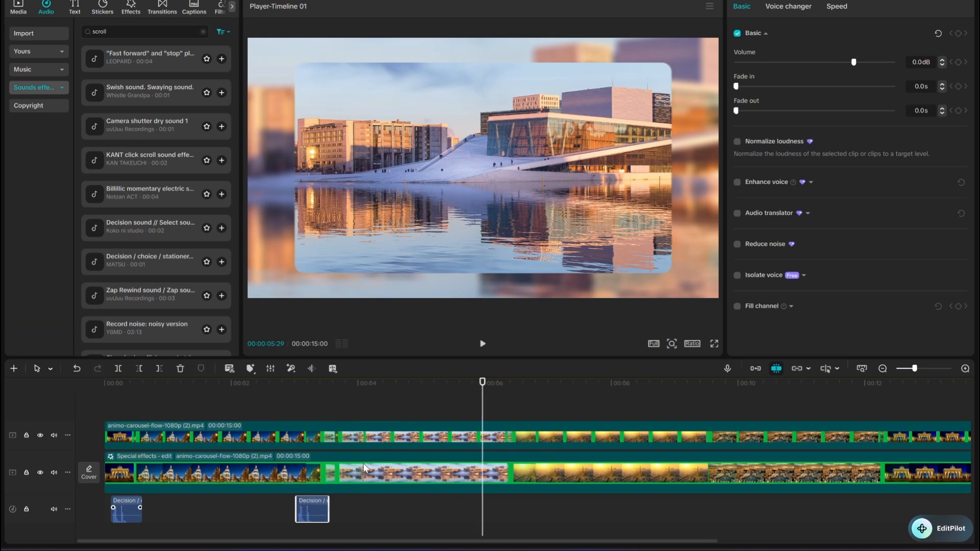
key("Left")
key("Left")
key("Left")
key("Left")
key("Left")
key("ctrl+v")
Paste a copy of the sound effect at the fourth image transition, at about 9 seconds, and play it back
key("space")
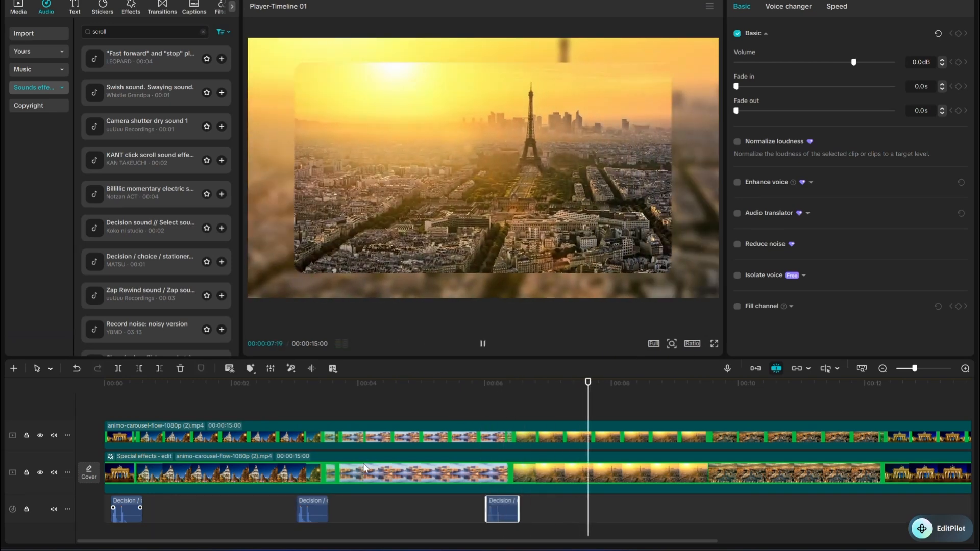
key("Left")
key("Left")
key("Left")
key("Left")
key("Left")
key("Left")
key("Left")
key("Left")
key("Left")
key("Left")
key("Left")
key("Left")
key("Left")
key("Left")
key("Left")
key("Left")
key("Left")
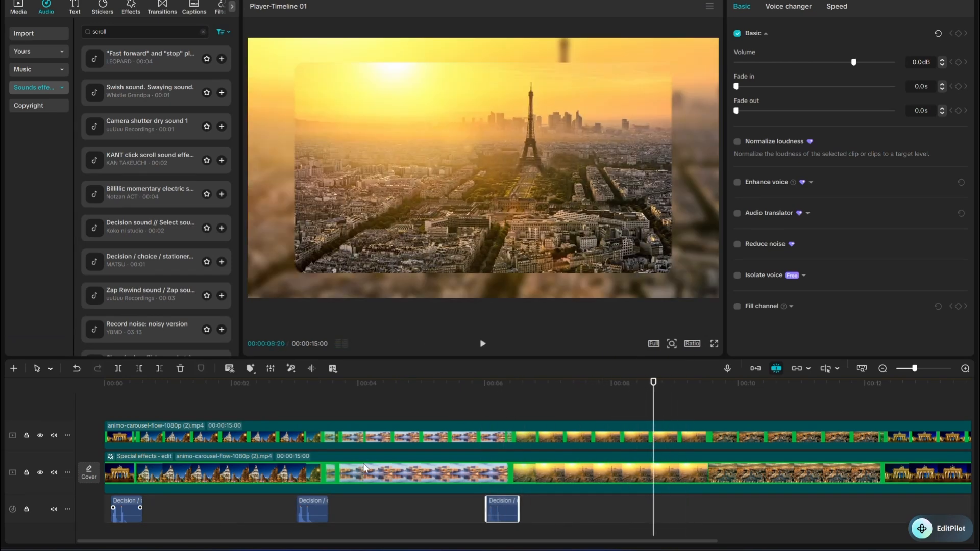
key("Right")
key("Right")
key("Right")
key("Right")
key("Right")
key("Right")
key("Right")
key("Right")
key("Right")
key("Right")
key("Right")
key("ctrl+v")
key("space")
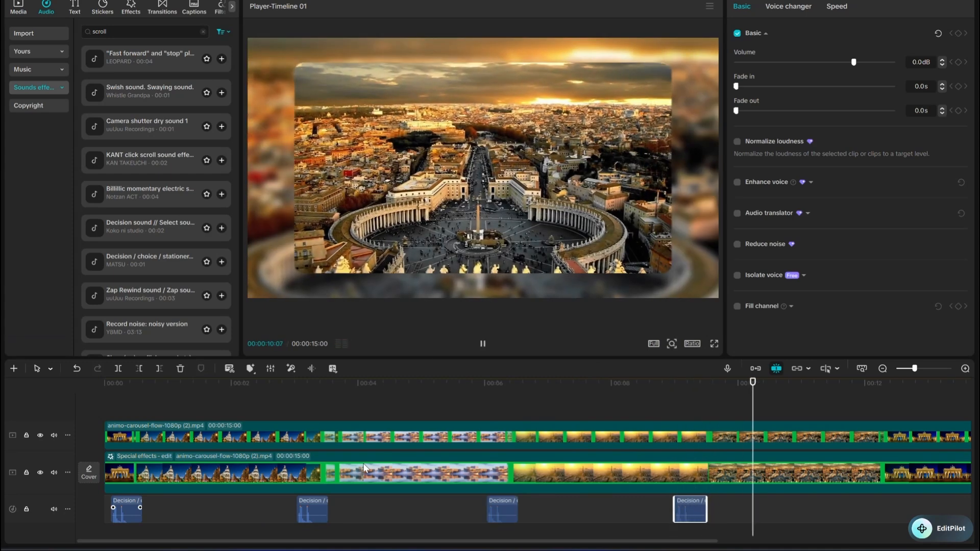
Paste a copy of the sound effect at the fifth image transition, at 00:00:12:00, and play the sequence through to the end
key("Left")
key("Left")
key("Left")
key("Left")
key("ctrl+v")
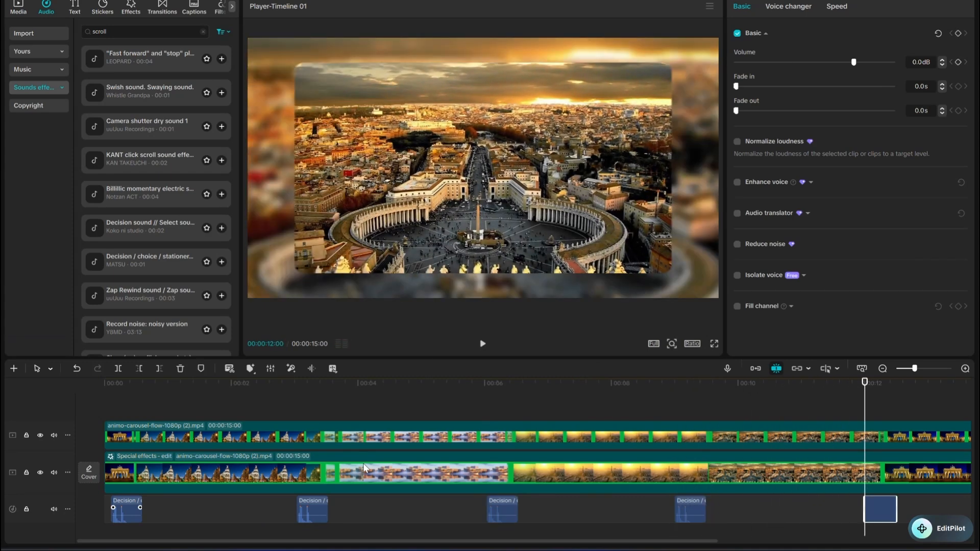
key("space")
left_click(716, 345)
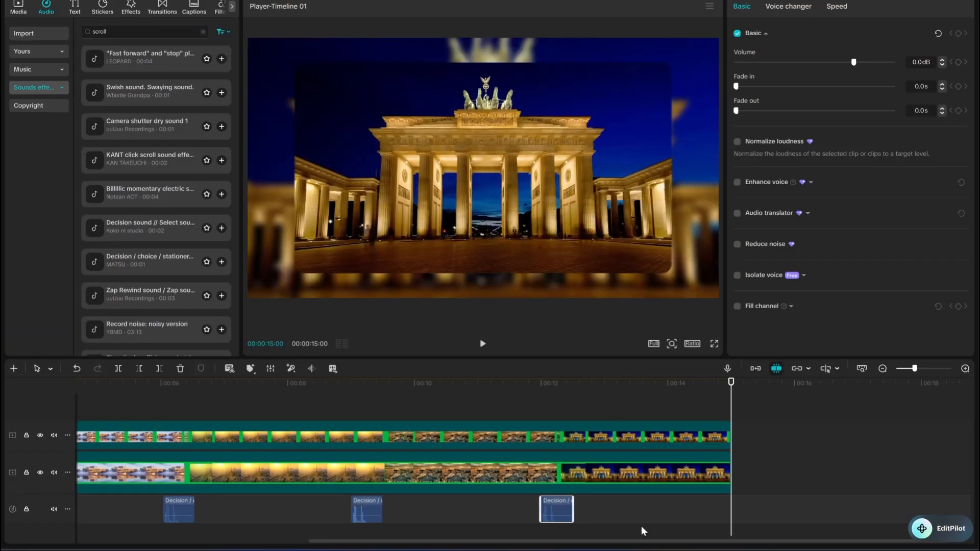
Apply the Desert Sunflare effect from the Light video effects to the blurred carousel clip on the lower video track
left_click_drag(731, 403, 22, 400)
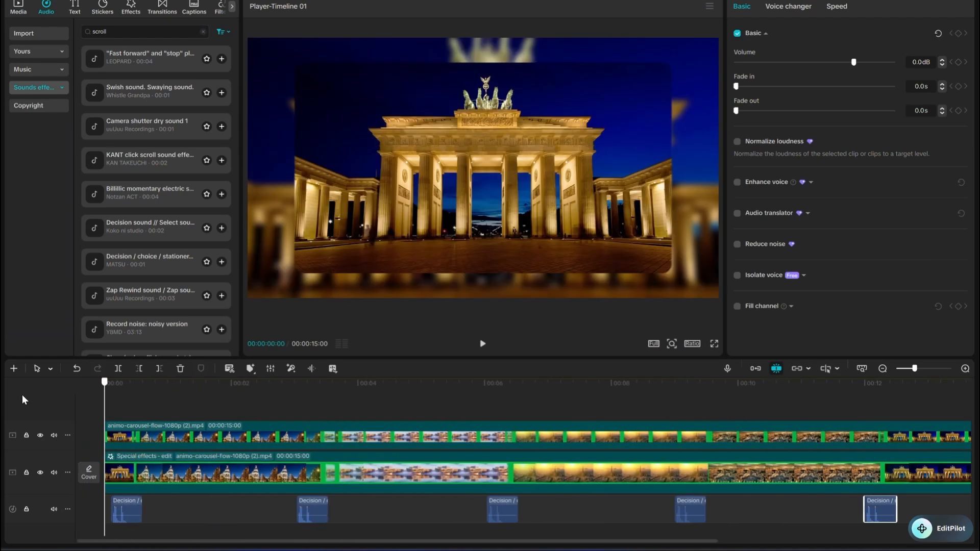
left_click(131, 8)
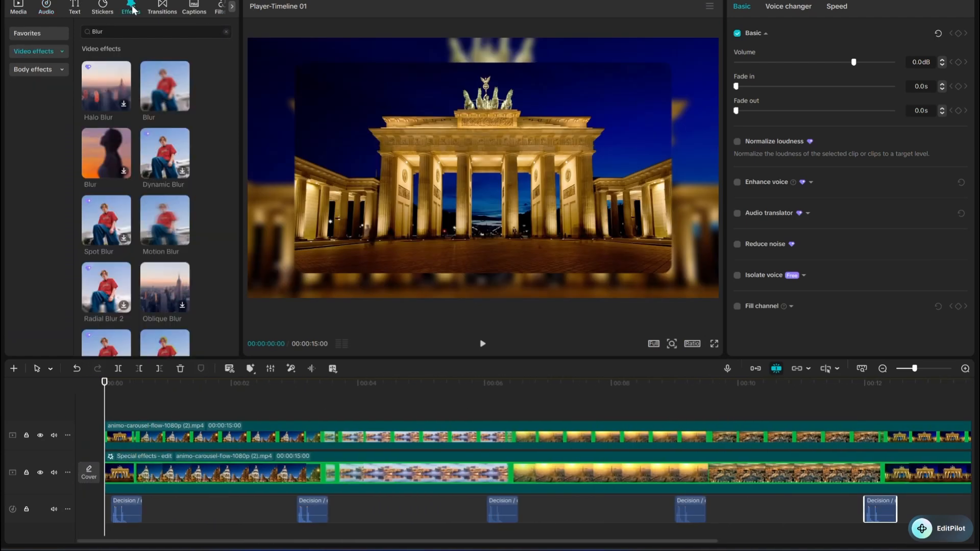
left_click(51, 57)
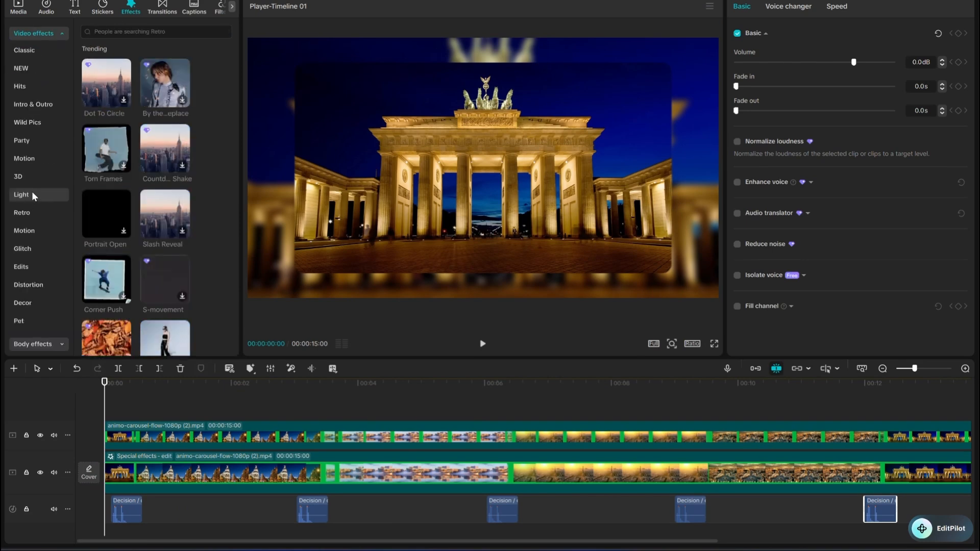
left_click(30, 192)
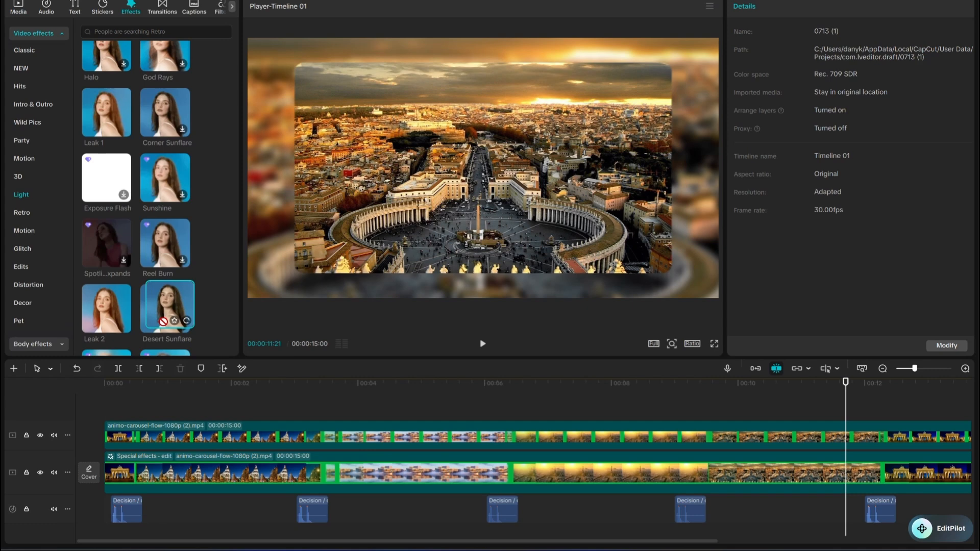
left_click_drag(167, 307, 117, 458)
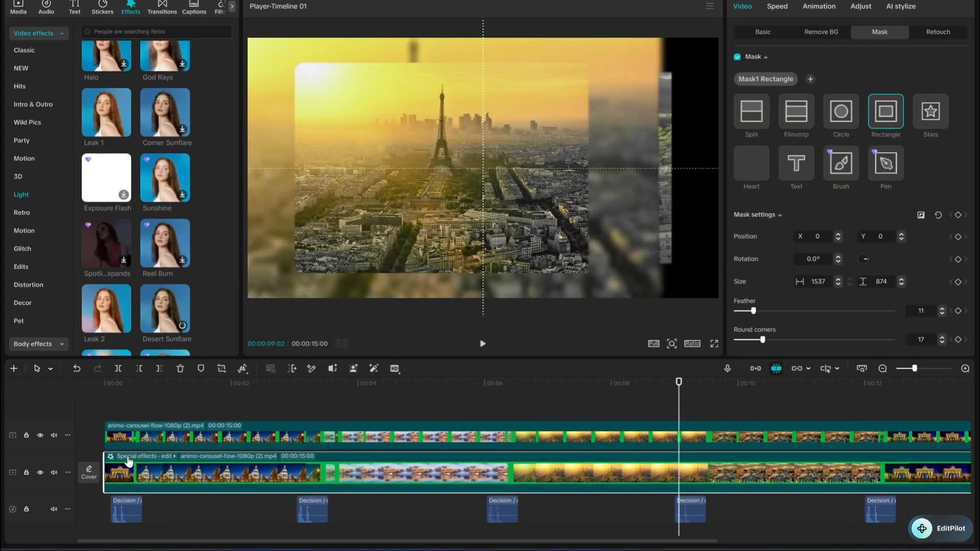
Set the speed of the lower clip's Desert Sunflare effect to 51
left_click(127, 458)
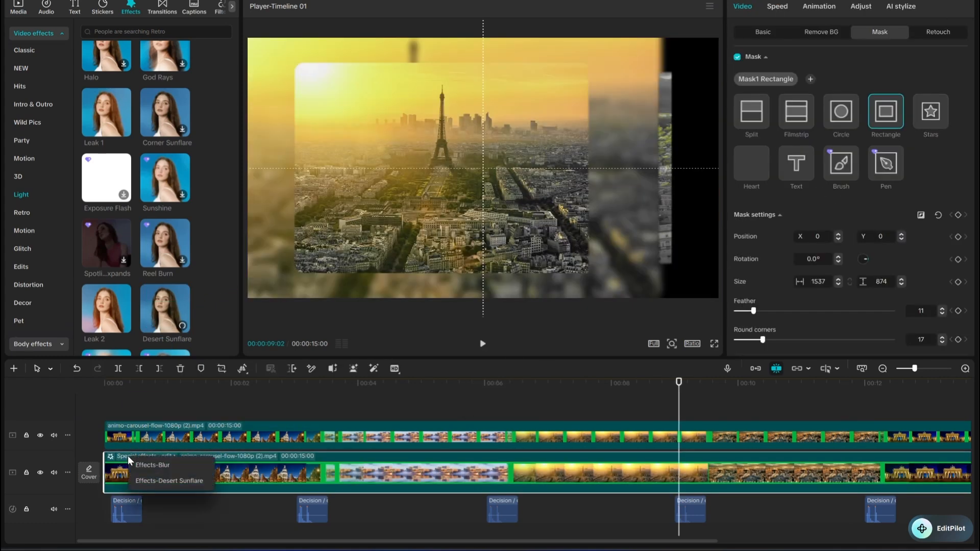
left_click(157, 478)
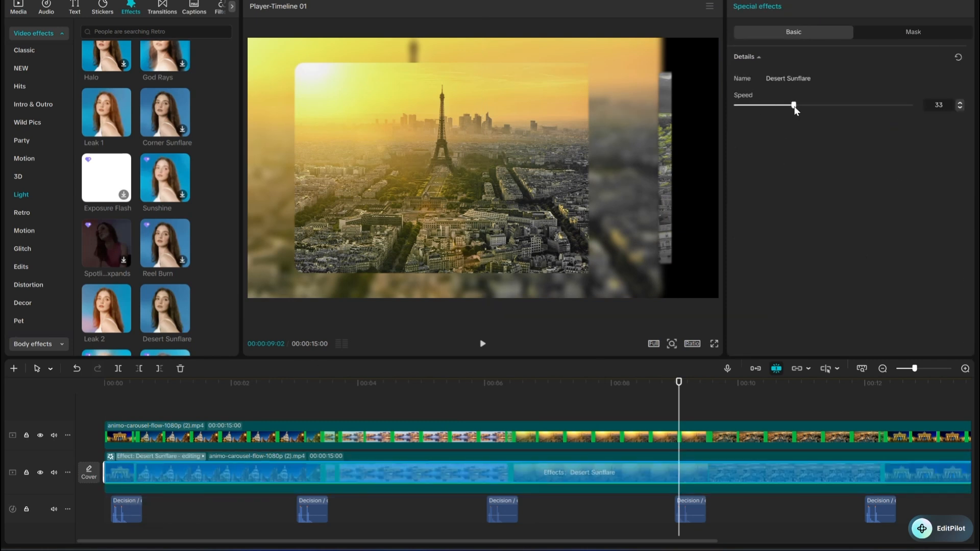
left_click_drag(835, 106, 824, 105)
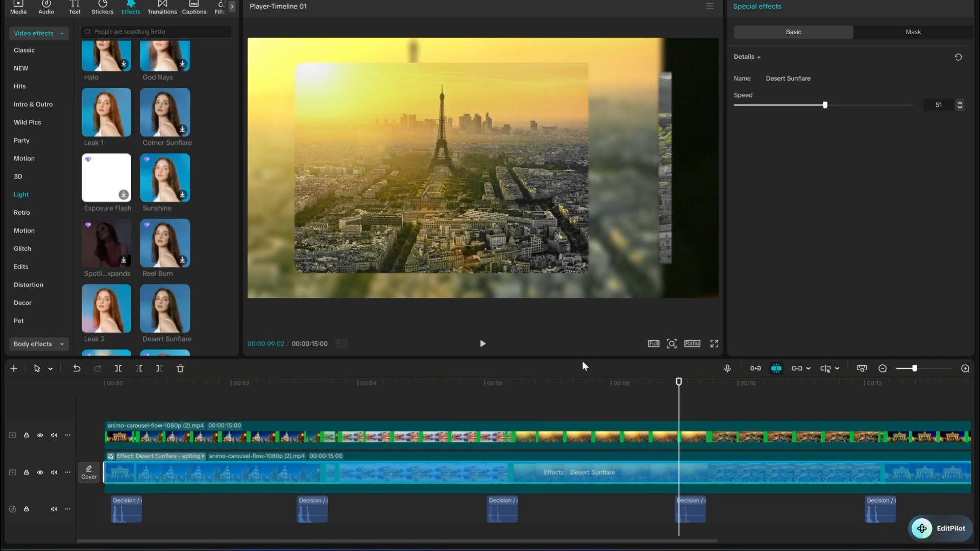
left_click(597, 403)
left_click(597, 403)
Play back the celebrity carousel example in Compound clip2 and examine its text, video and audio tracks
left_click(483, 344)
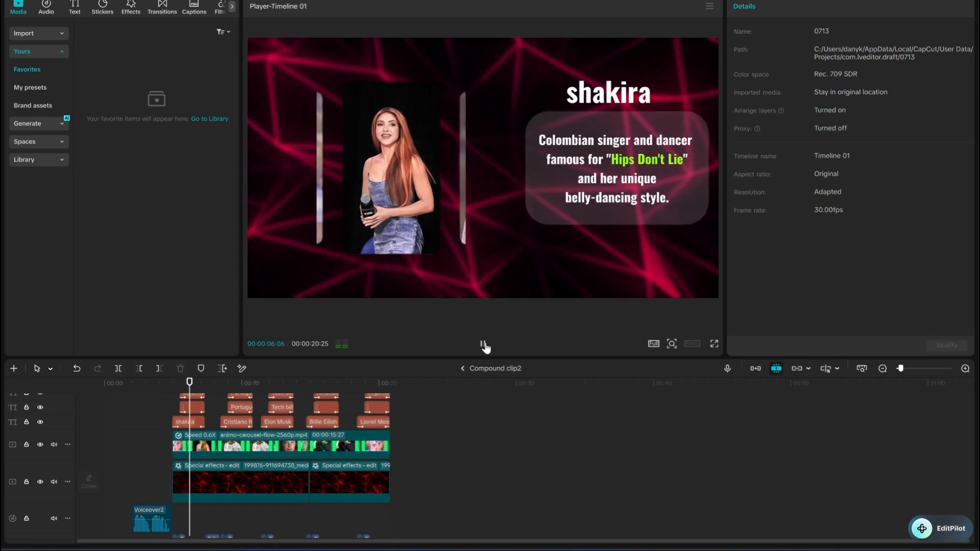
left_click(483, 346)
scroll(291, 467, "down", 5)
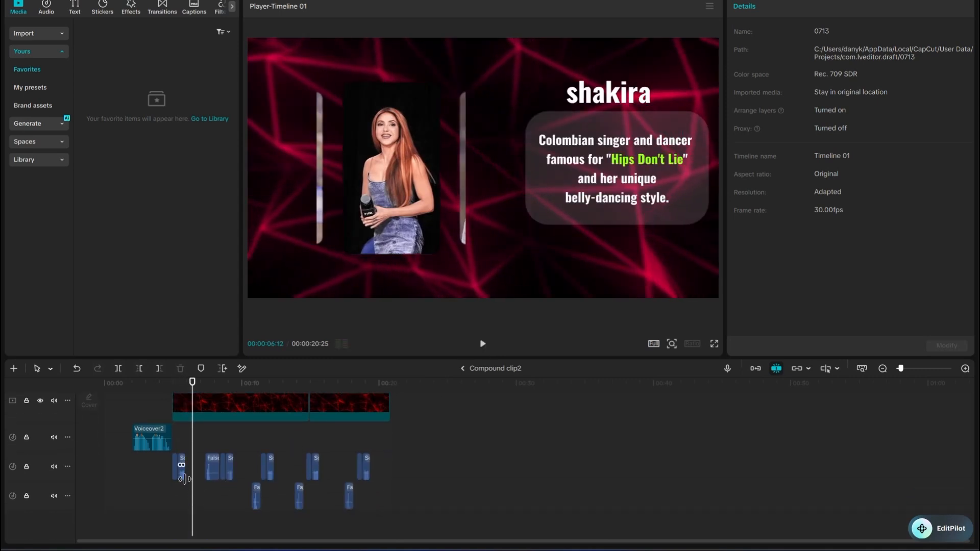
scroll(184, 479, "up", 5)
left_click(480, 345)
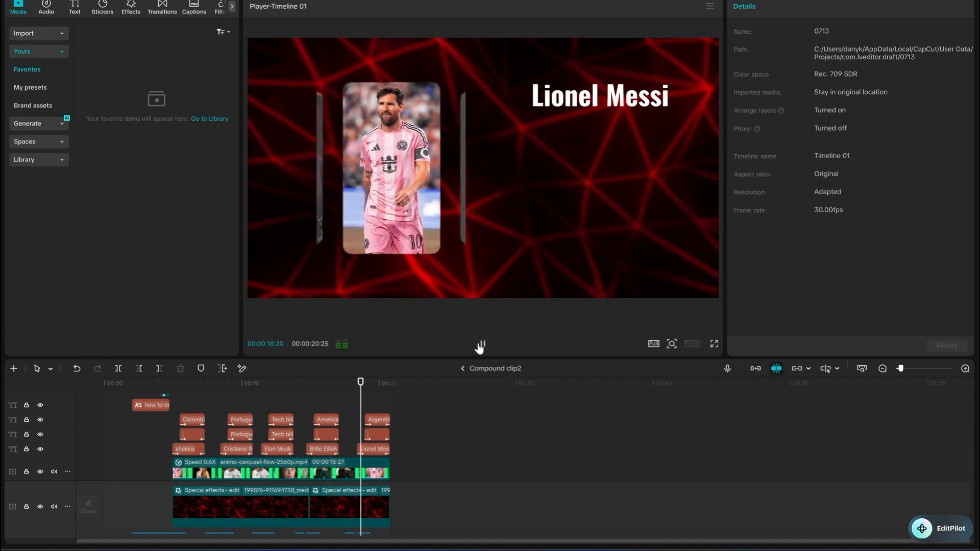
left_click(481, 345)
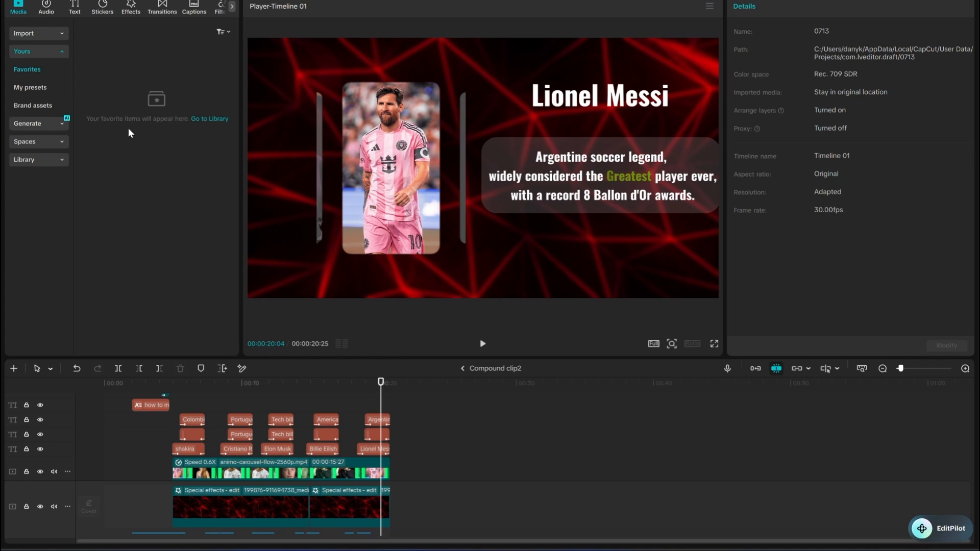
Preview the red-line background video from the imported media and place it on the main track at about 00:00:24:05
left_click(54, 32)
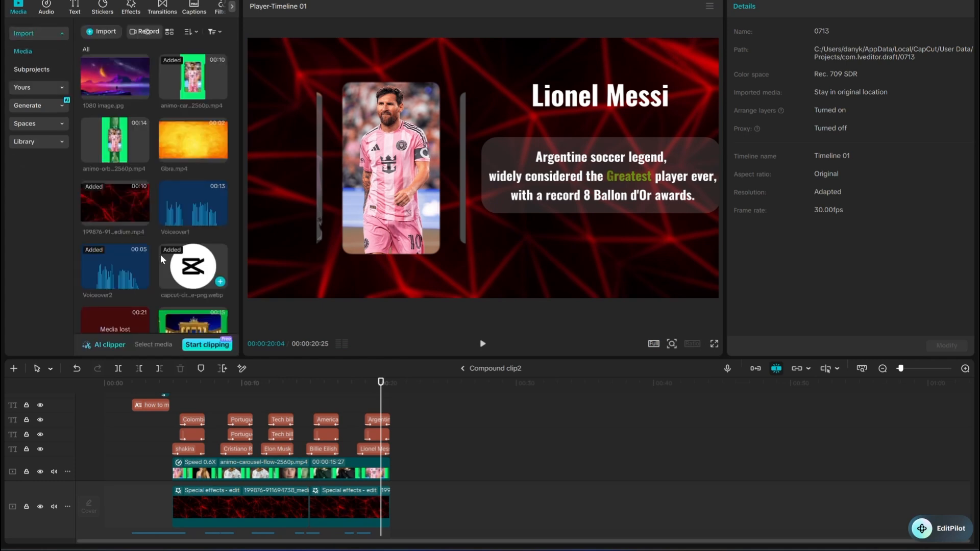
scroll(161, 255, "down", 5)
scroll(105, 185, "up", 4)
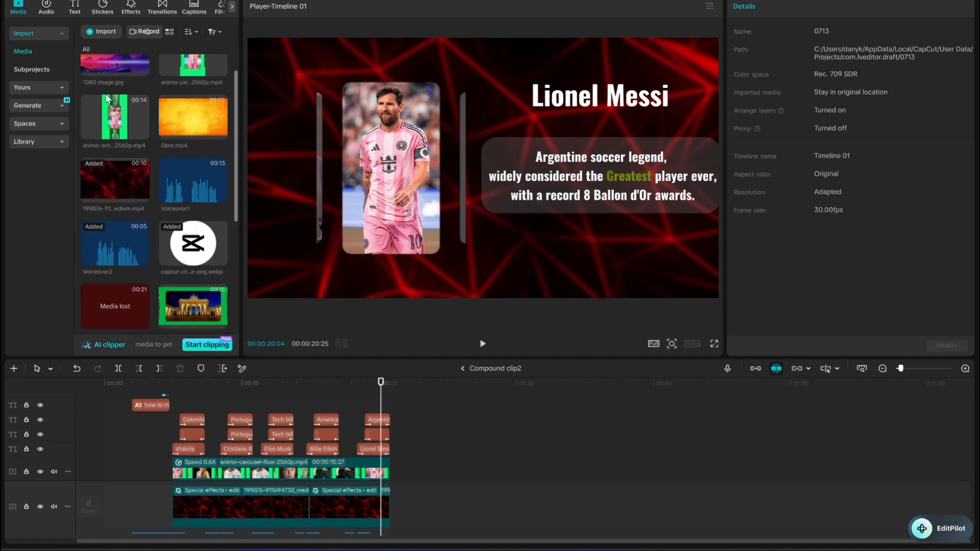
scroll(124, 164, "up", 1)
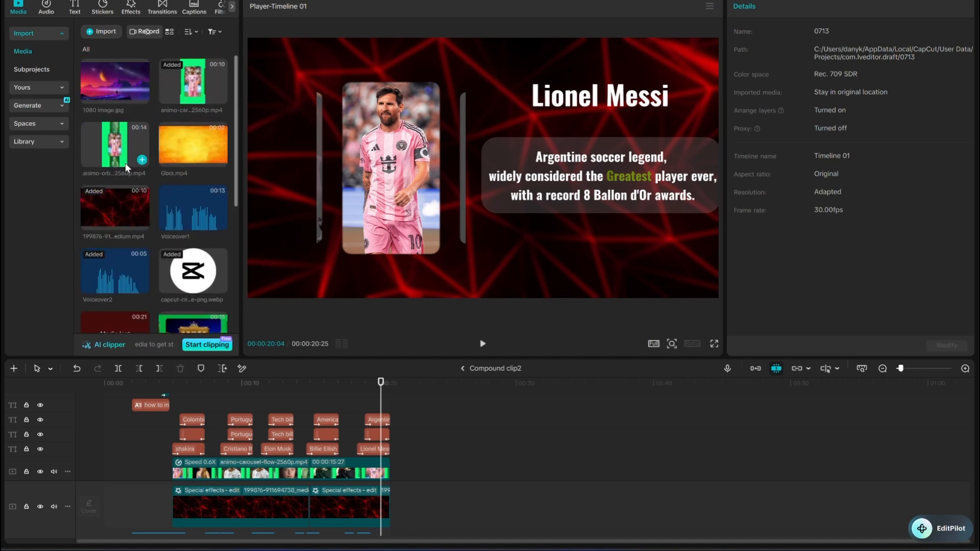
left_click(121, 207)
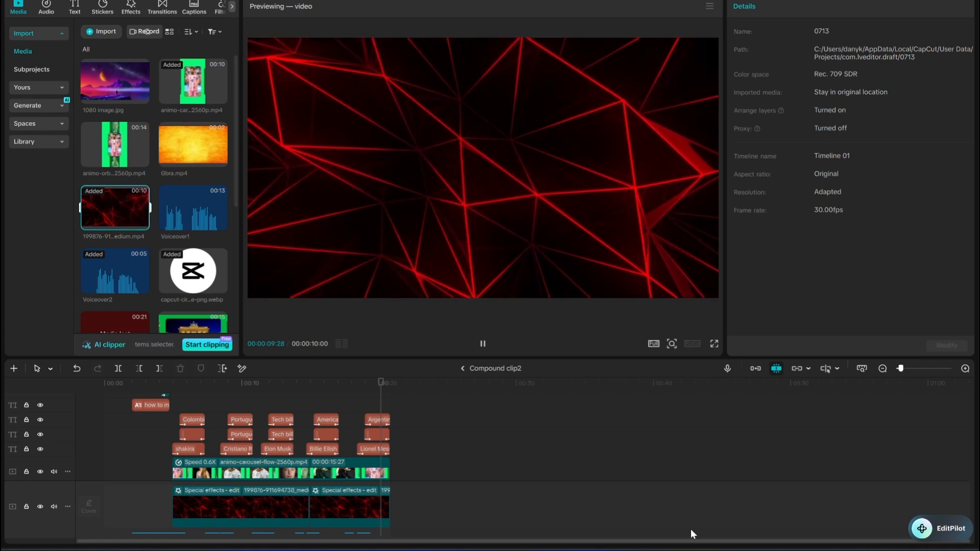
scroll(115, 205, "down", 2)
left_click_drag(127, 163, 437, 496)
left_click_drag(449, 426, 437, 425)
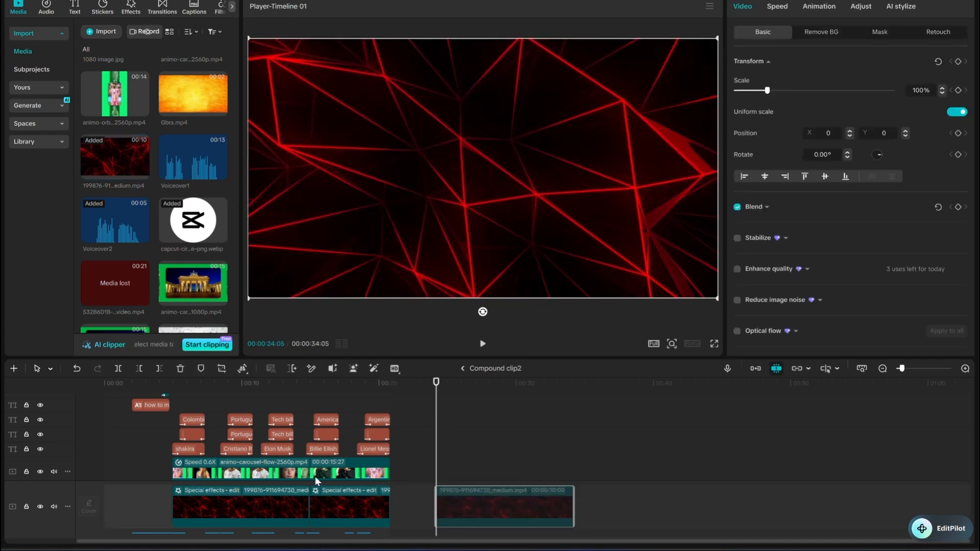
Add animo-carousel-flow-2560p.mp4 above the new background clip at 00:00:24:05 and chroma key out its green
scroll(162, 160, "up", 2)
left_click_drag(190, 84, 434, 478)
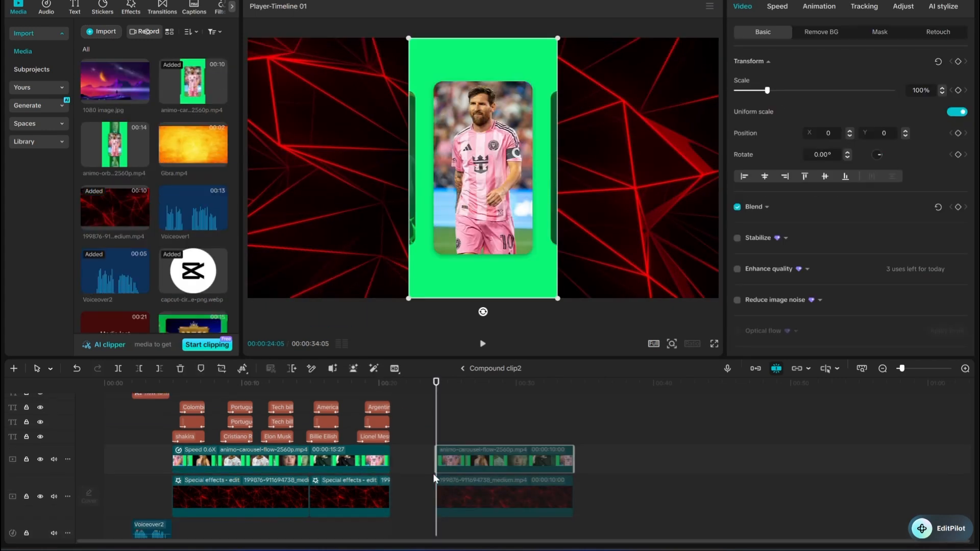
left_click(801, 34)
left_click(737, 114)
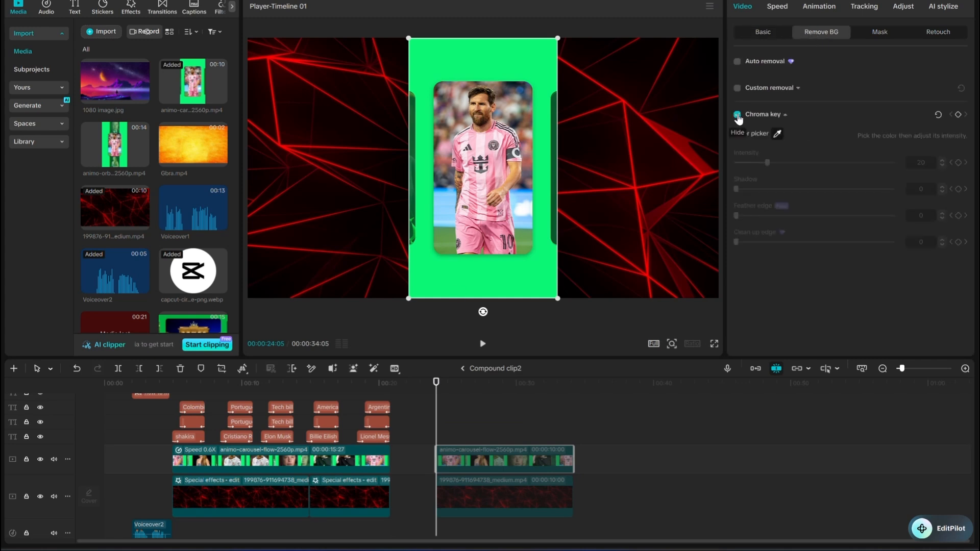
left_click(778, 133)
left_click(516, 53)
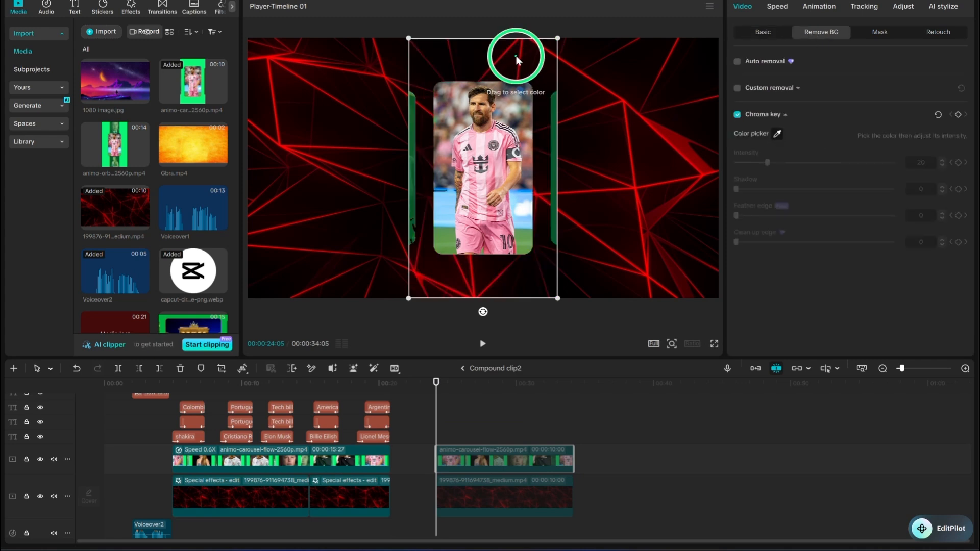
Set the chroma key intensity to 40, feather edge to 91 and clean up edge to 14, and move the carousel to the frame's left side
left_click_drag(767, 163, 874, 207)
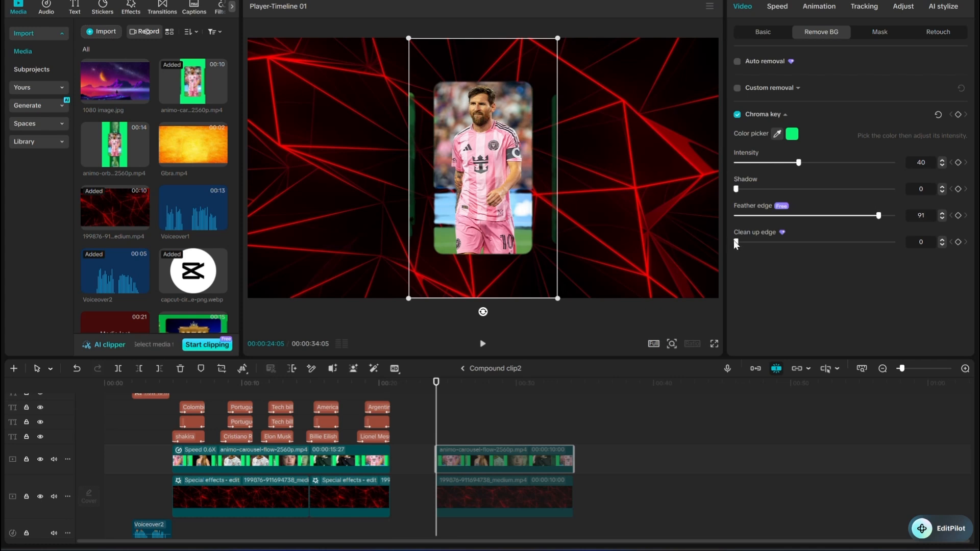
left_click_drag(779, 242, 760, 242)
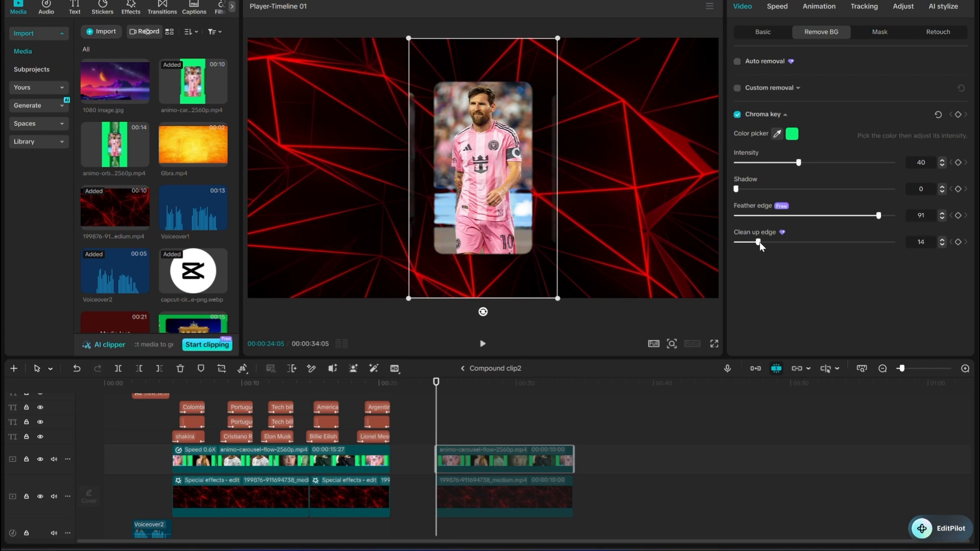
left_click_drag(483, 183, 341, 184)
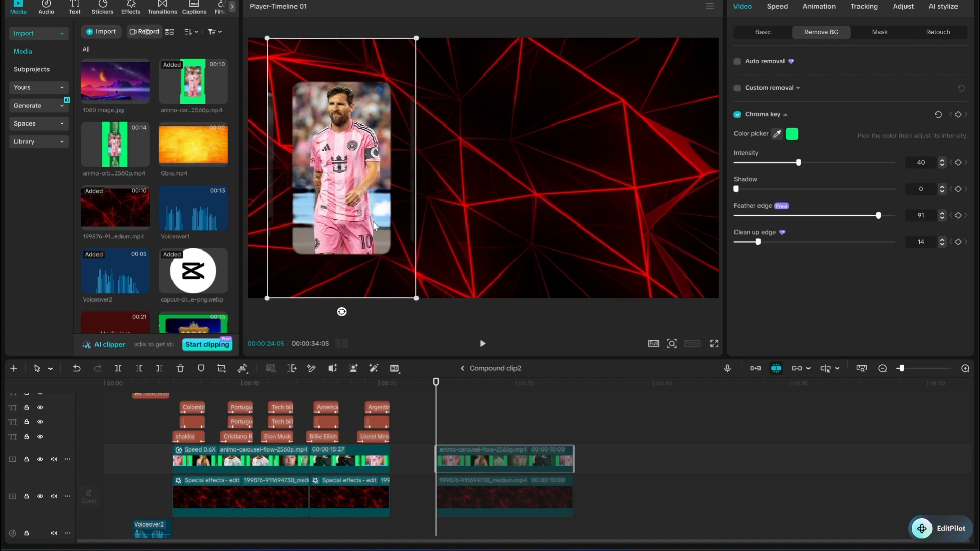
Add a default text clip above the carousel clip at 00:00:24:05 and change its text to "Lionel Messi"
scroll(405, 430, "up", 1)
left_click(75, 6)
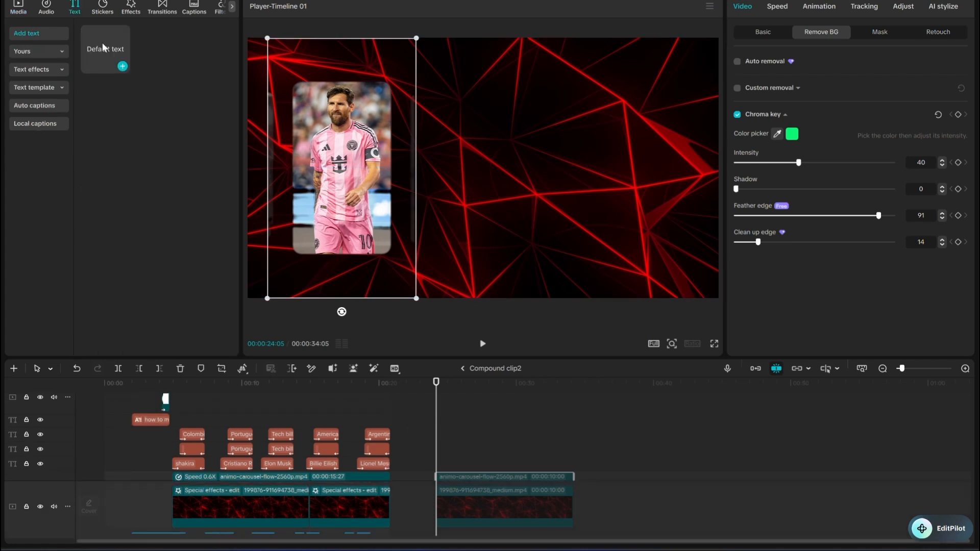
left_click_drag(120, 65, 437, 464)
double_click(557, 191)
type("Lionel Messi")
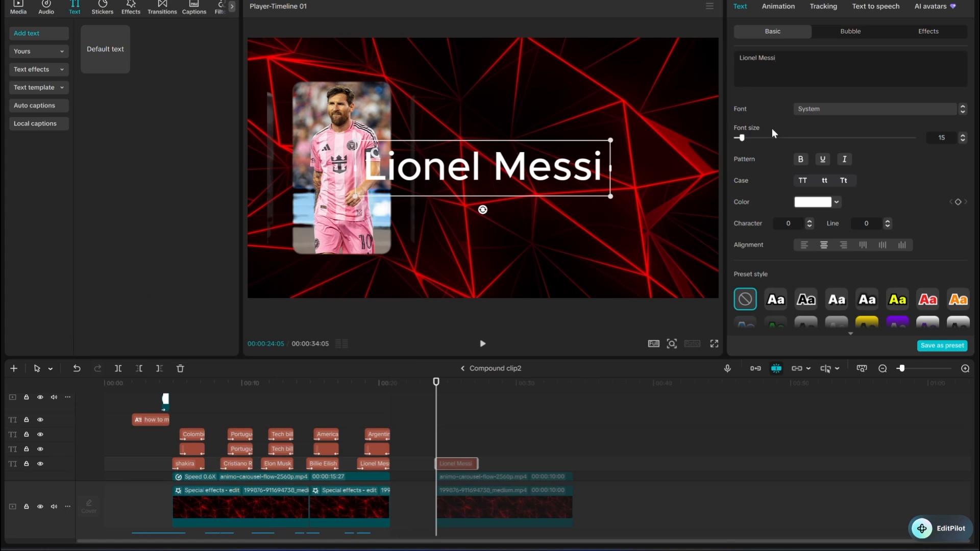
Set the title's font size to 13 and move it to the upper right of the video frame
key("ctrl+a")
left_click(963, 140)
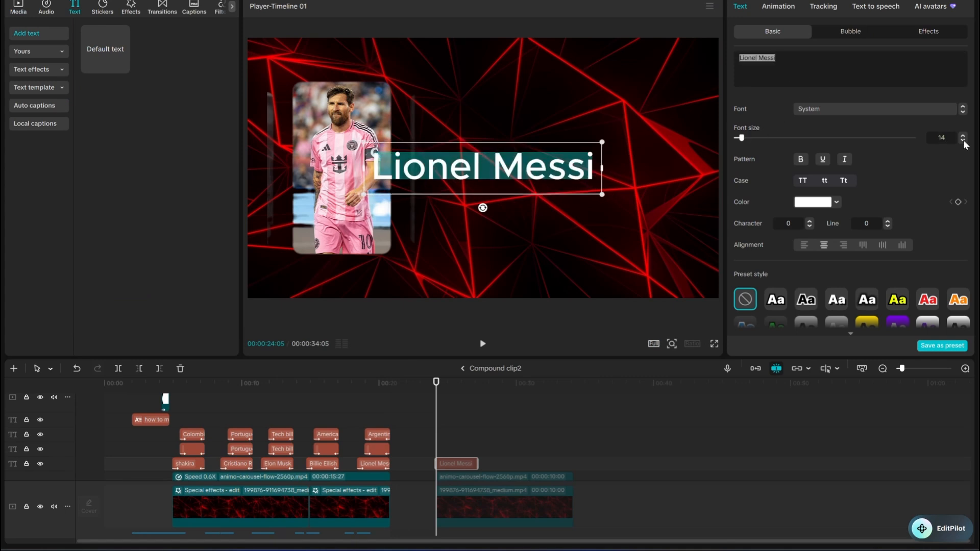
left_click(963, 140)
left_click_drag(506, 167, 608, 103)
Change the title's font to Oswald-Bold and move it slightly higher in the frame
left_click(822, 108)
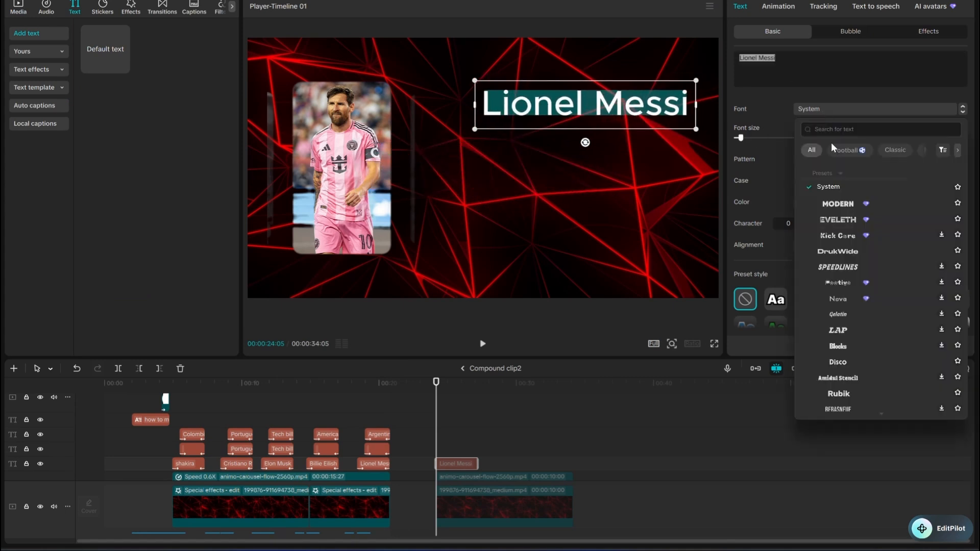
scroll(862, 264, "down", 1)
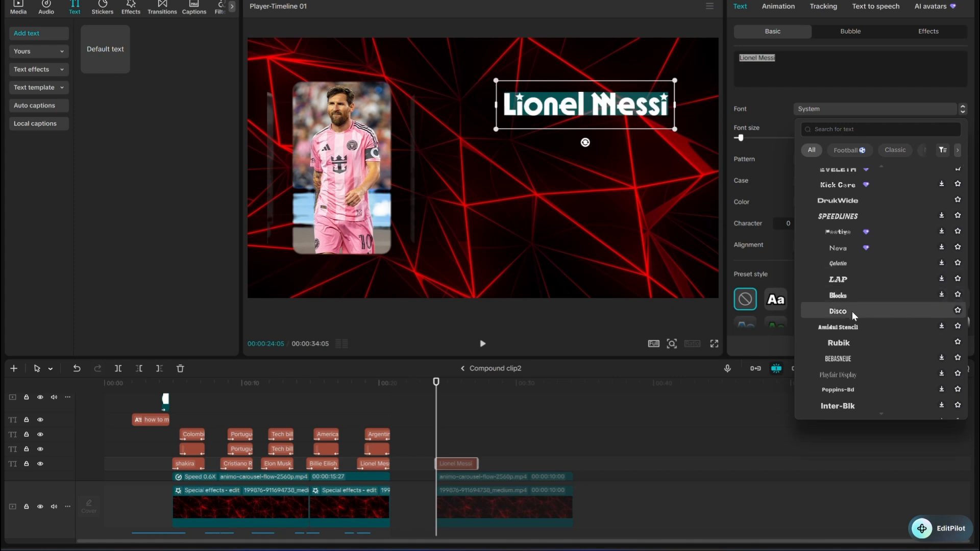
scroll(857, 296, "down", 1)
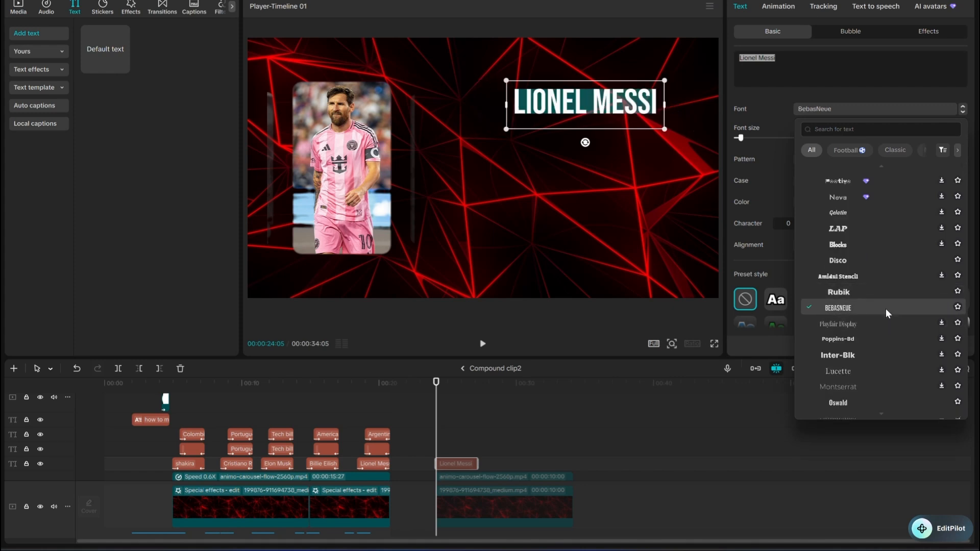
scroll(886, 308, "down", 2)
left_click(914, 300)
left_click_drag(620, 113, 620, 96)
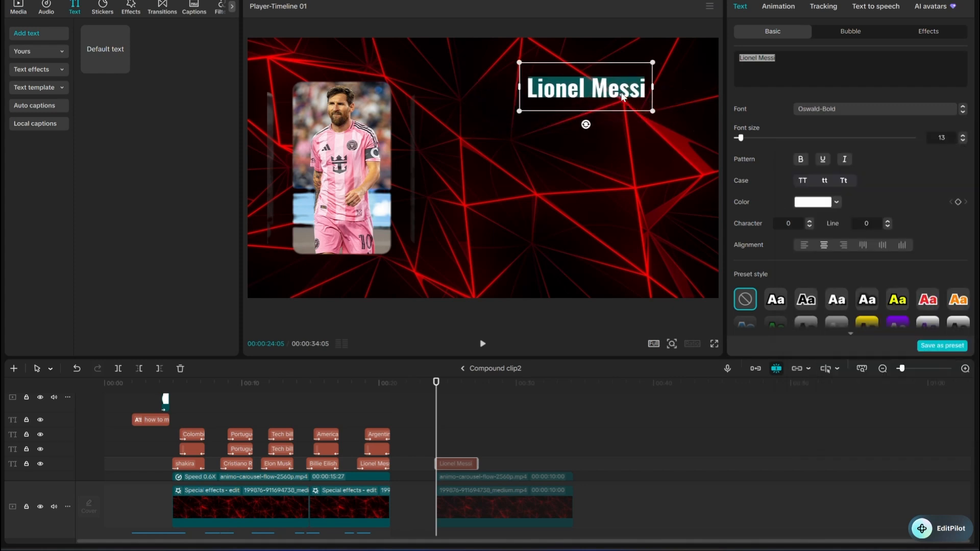
Open the Messi description from the earlier example for its text and duplicate the new title clip onto the text track above
left_click(382, 435)
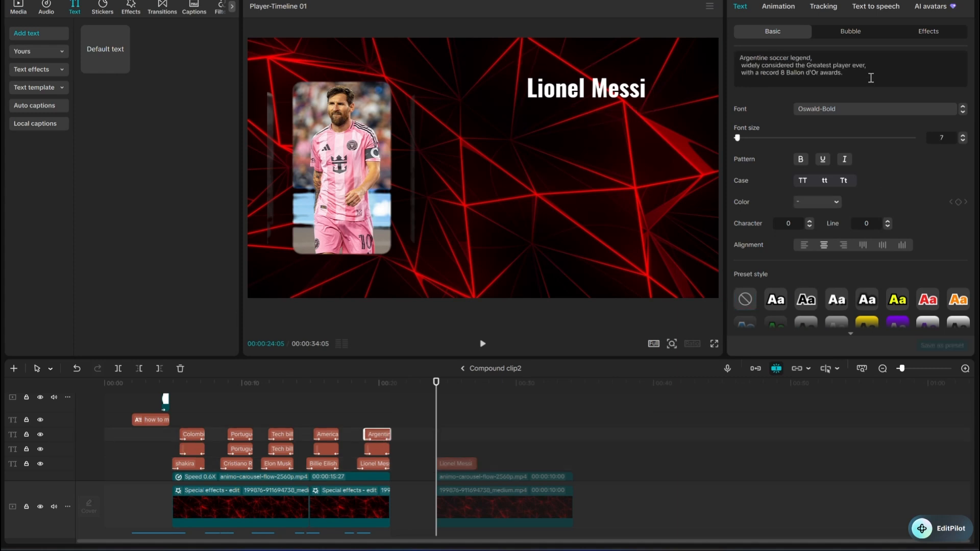
left_click(452, 462)
left_click_drag(453, 463, 454, 448)
left_click(453, 449)
Replace the duplicate's text with "Argentine soccer legend, widely considered the Greatest player ever, with a record 8 Ballon d'Or awards." and move it below the title
left_click(787, 56)
key("ctrl+a")
type("Argentine soccer legend,  widely considered the Greatest player ever,  with a record 8 Ballon d'Or awards.")
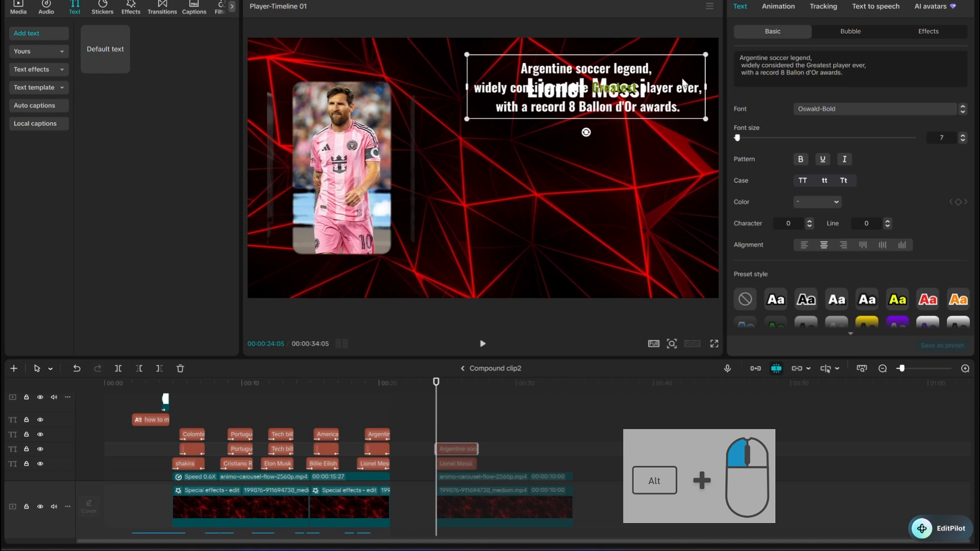
left_click_drag(683, 82, 684, 151)
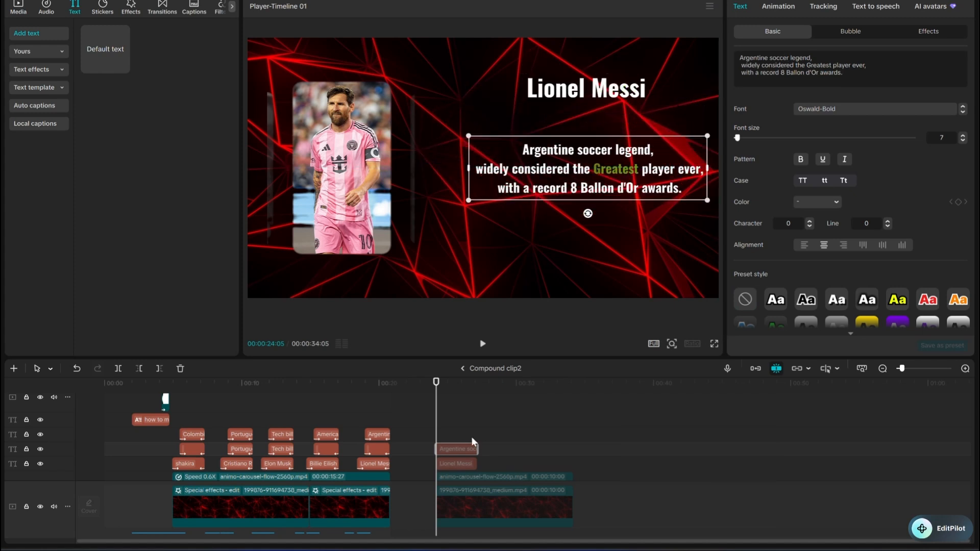
Duplicate the description clip onto the track above and apply the translucent grey background preset style to the lower copy
left_click_drag(452, 445, 452, 435)
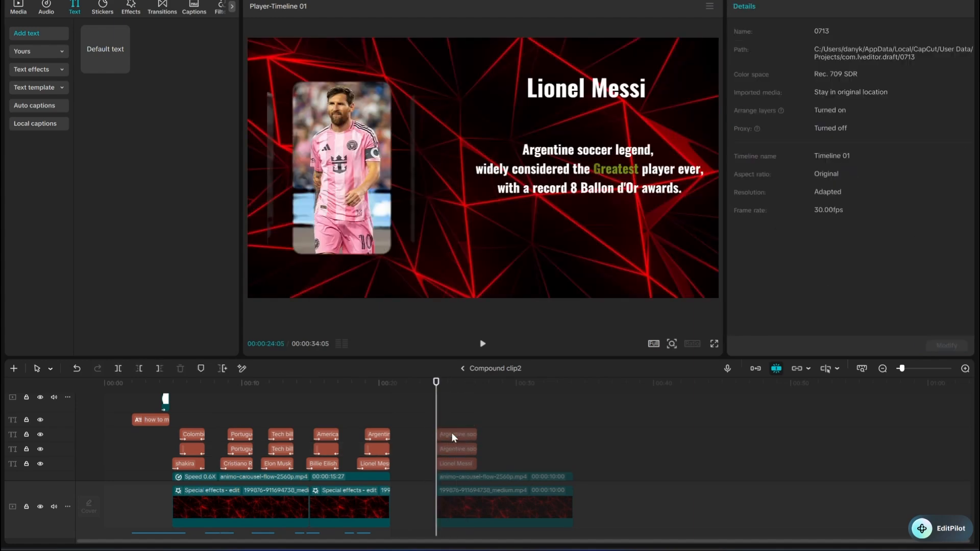
left_click(459, 449)
scroll(827, 262, "down", 2)
left_click(850, 260)
left_click(847, 256)
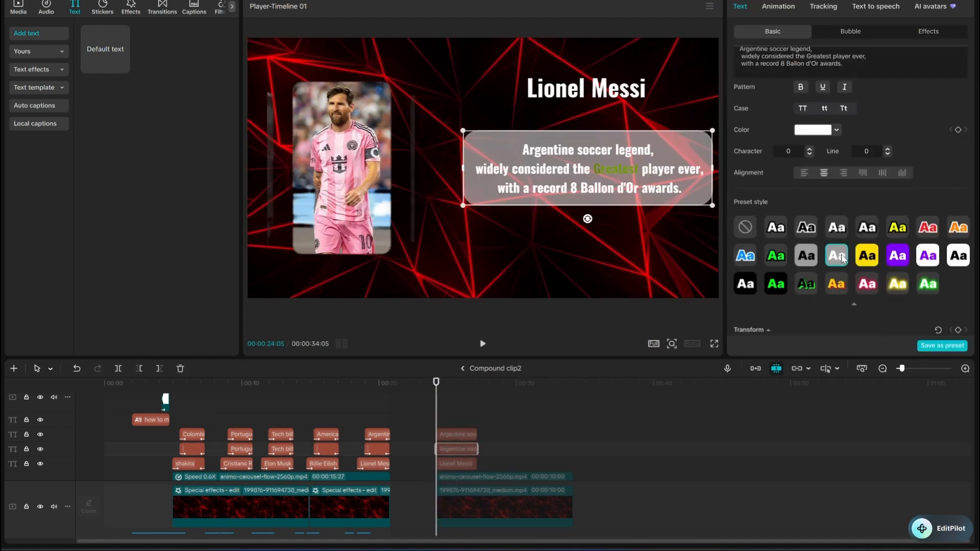
Lower the opacity of the lower description clip's background box so it looks more transparent
scroll(840, 214, "down", 2)
scroll(804, 229, "down", 3)
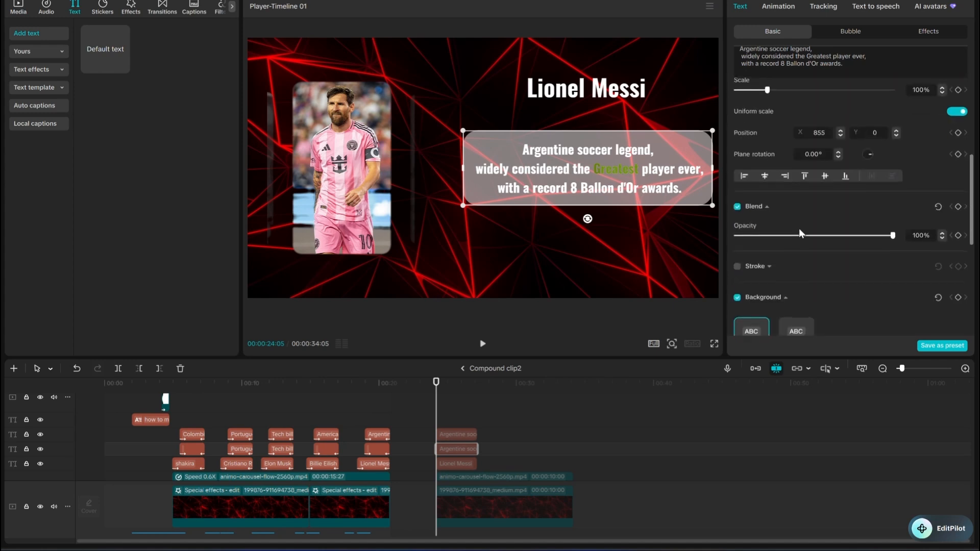
left_click_drag(880, 236, 800, 245)
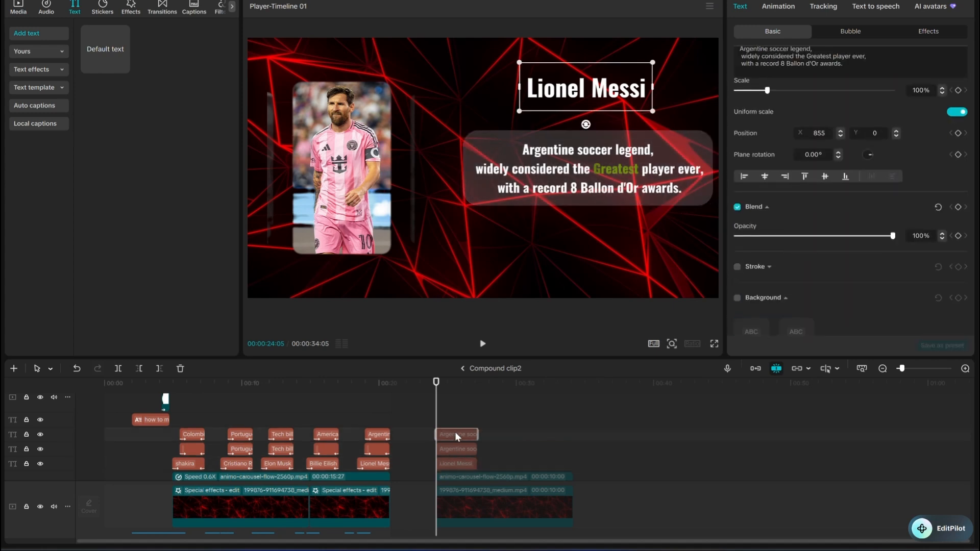
Apply the "Lette...de-In" entrance animation to the new description and title clips
left_click(457, 449)
left_click(779, 6)
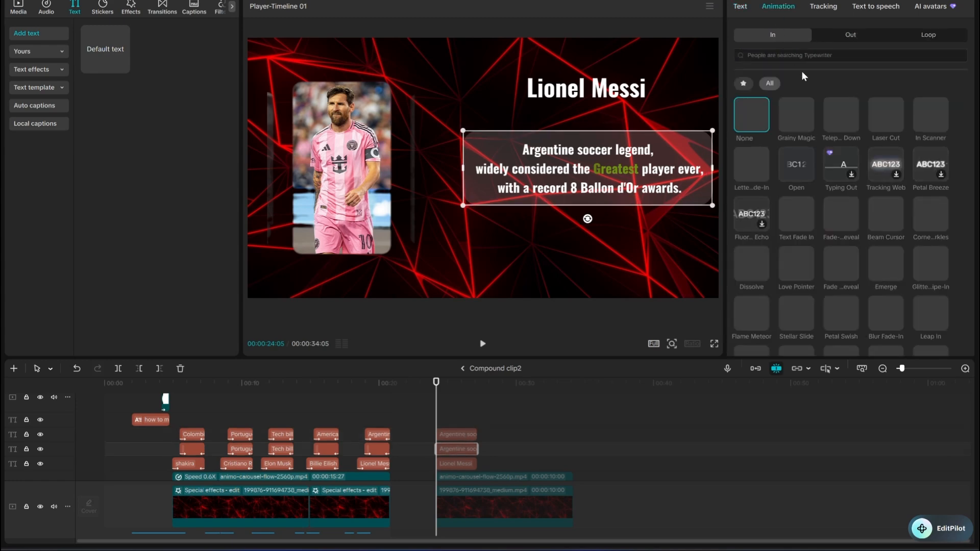
left_click(765, 165)
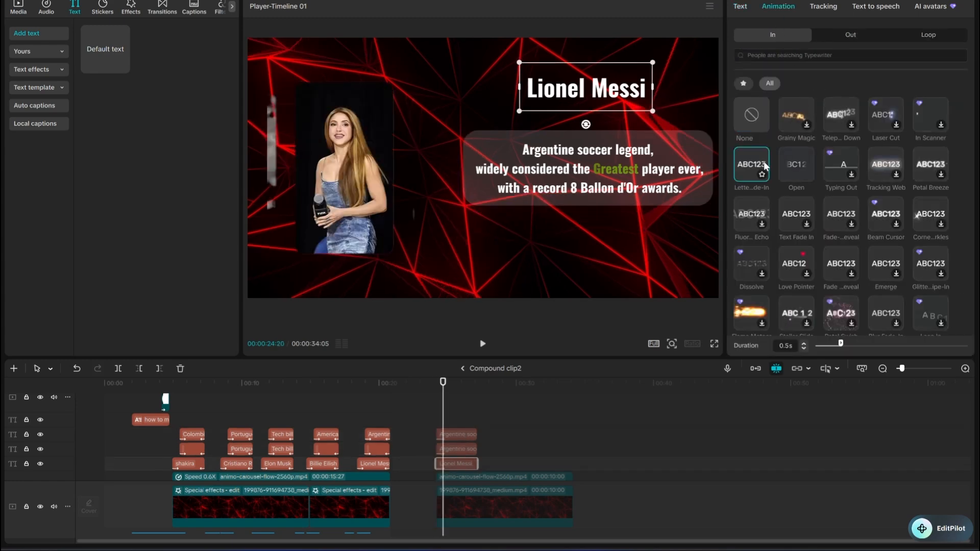
Shift both description clips slightly later than the title's start and trim their ends to match the title's end
left_click(487, 439)
left_click_drag(435, 430, 450, 447)
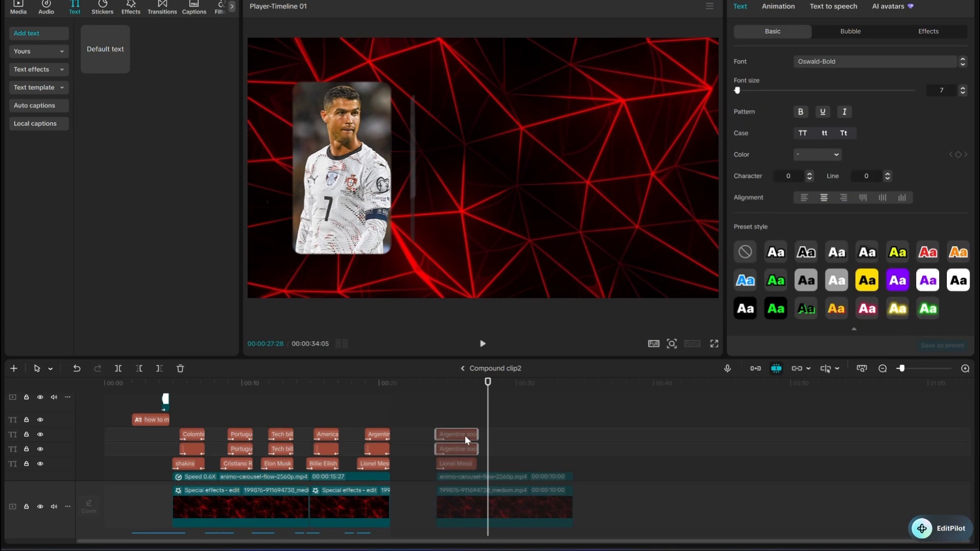
scroll(581, 415, "up", 2)
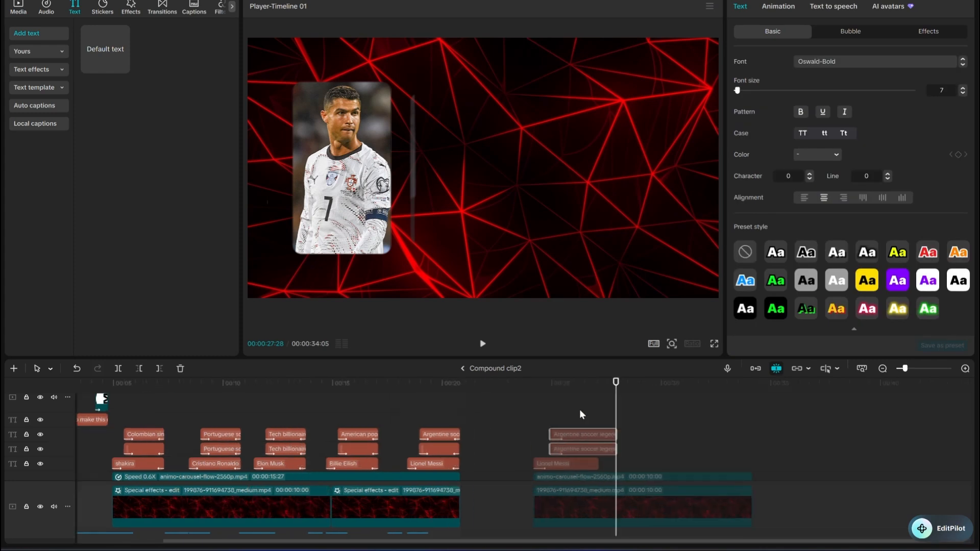
mouse_move(609, 449)
left_mouse_down()
mouse_move(598, 449)
mouse_move(599, 435)
left_mouse_up()
left_click(536, 423)
left_click(560, 423)
Examine the sound effects used in the finished carousel example, their placement along the timeline, and their playback around the Elon Musk section
scroll(409, 459, "down", 3)
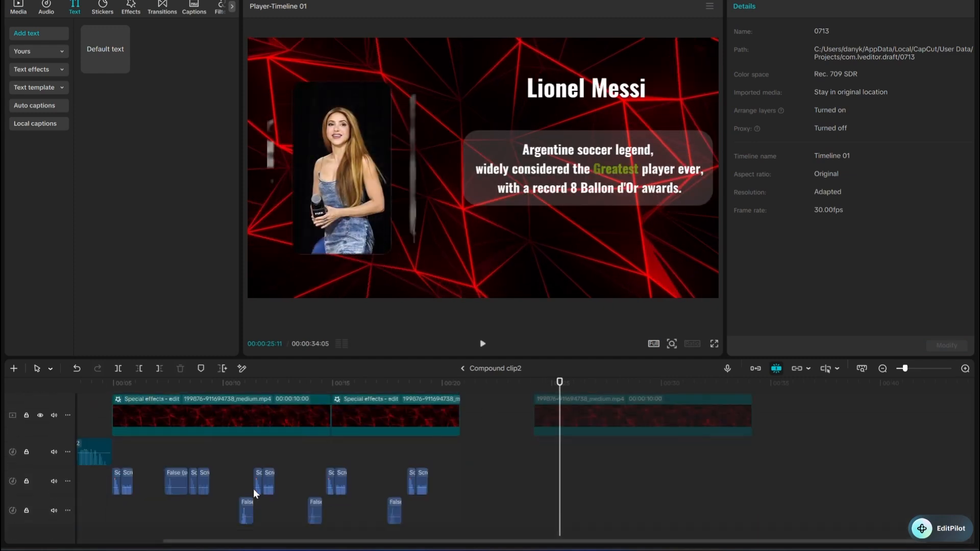
left_click(174, 484)
scroll(176, 482, "up", 10)
left_click_drag(734, 541, 237, 536)
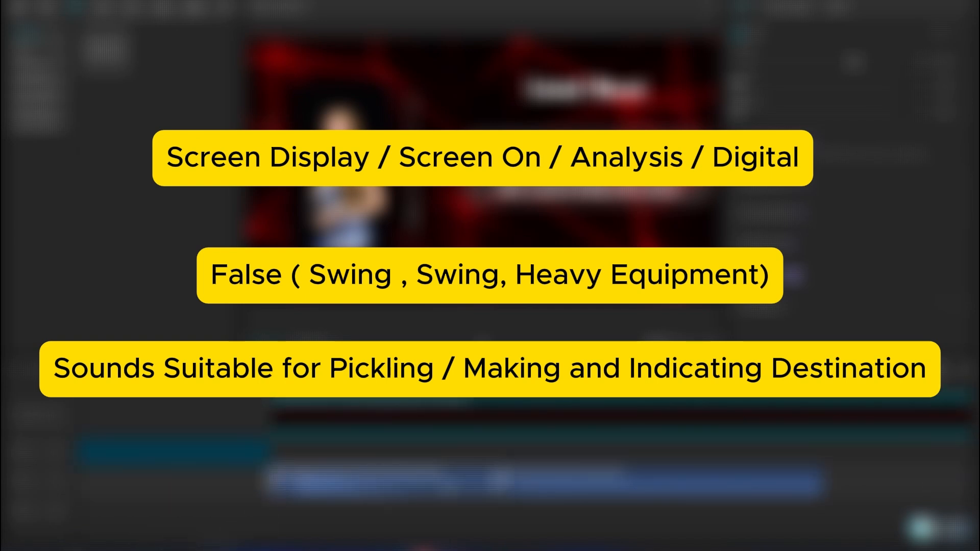
left_click_drag(278, 522, 292, 523)
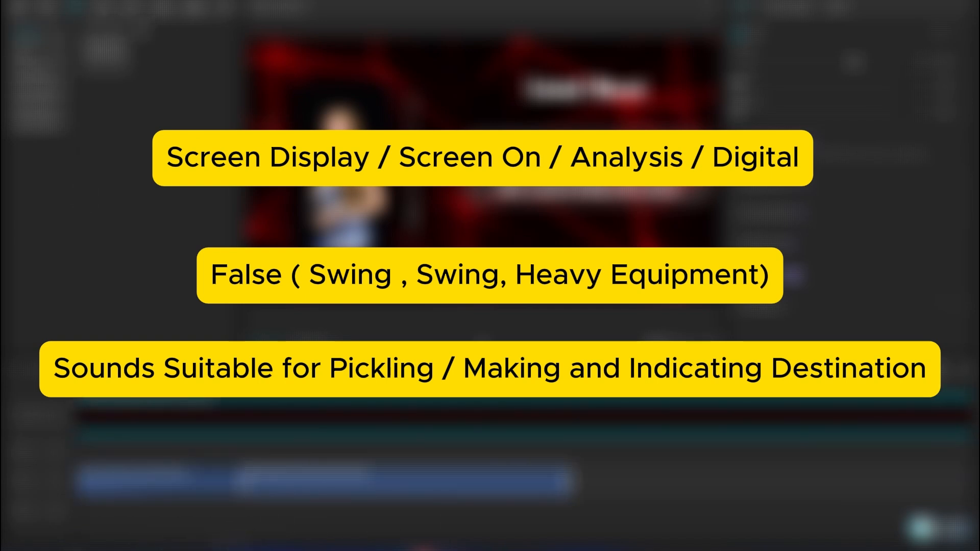
left_click(36, 97)
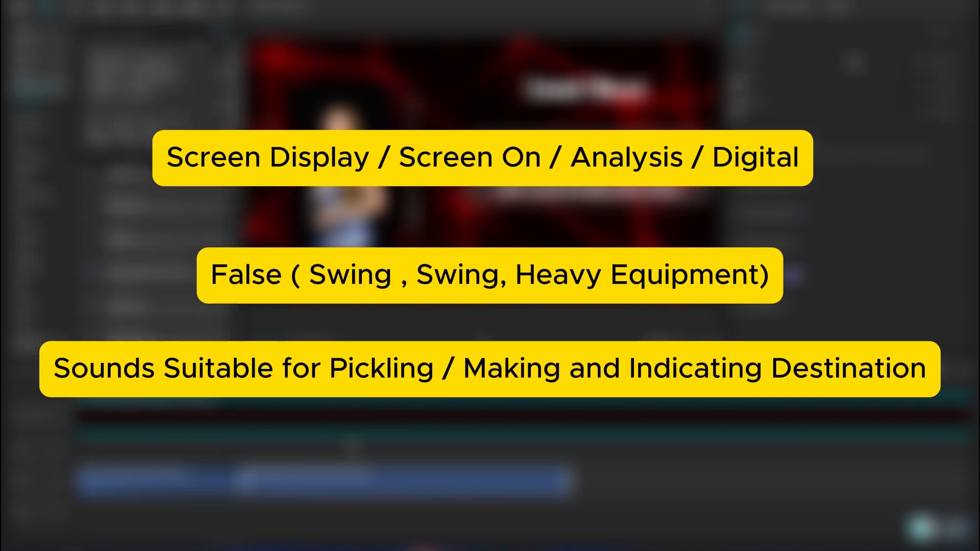
left_click_drag(232, 539, 373, 543)
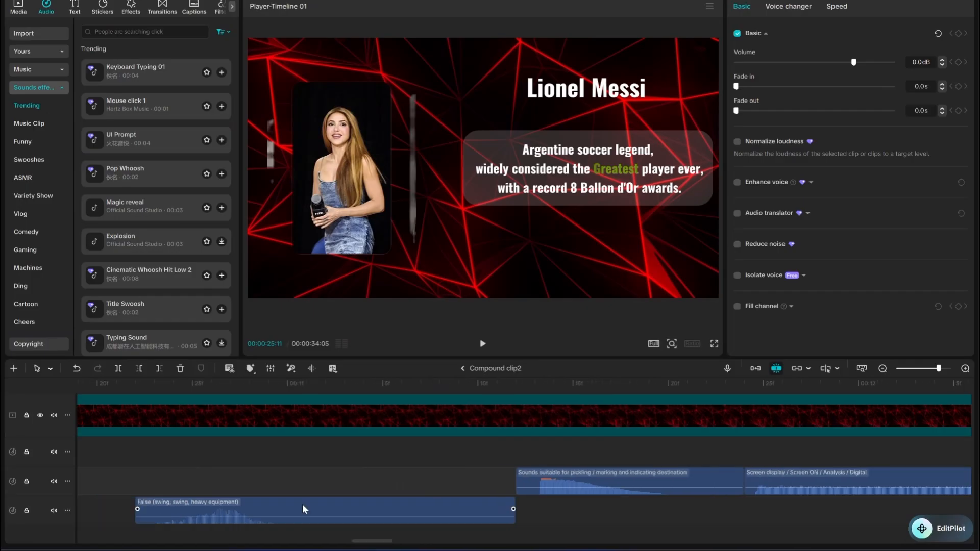
left_click(134, 480)
key("space")
key("space")
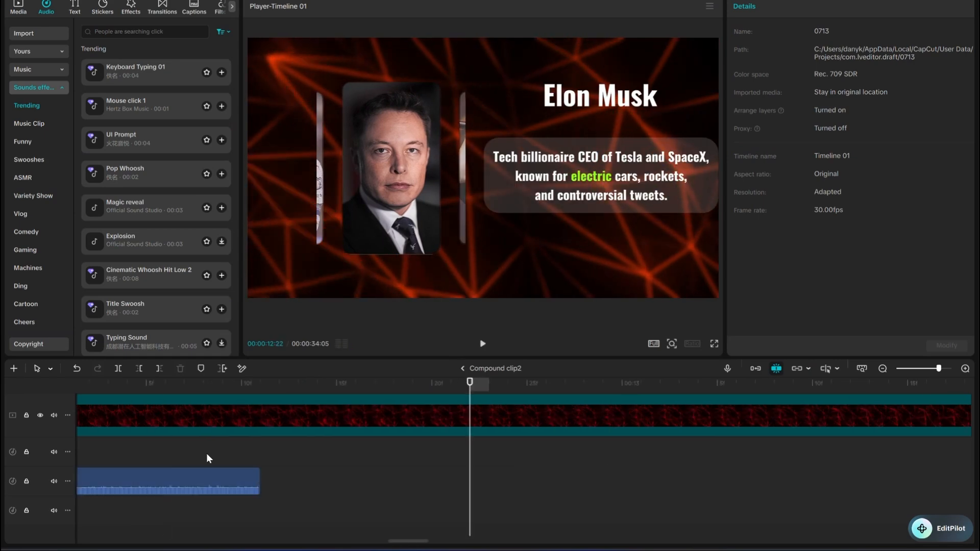
Select the new background clip at its start and hide the track holding the keyed carousel clip
scroll(540, 464, "down", 3)
scroll(542, 487, "down", 8)
left_click_drag(469, 382, 576, 393)
left_click(586, 432)
scroll(648, 462, "up", 3)
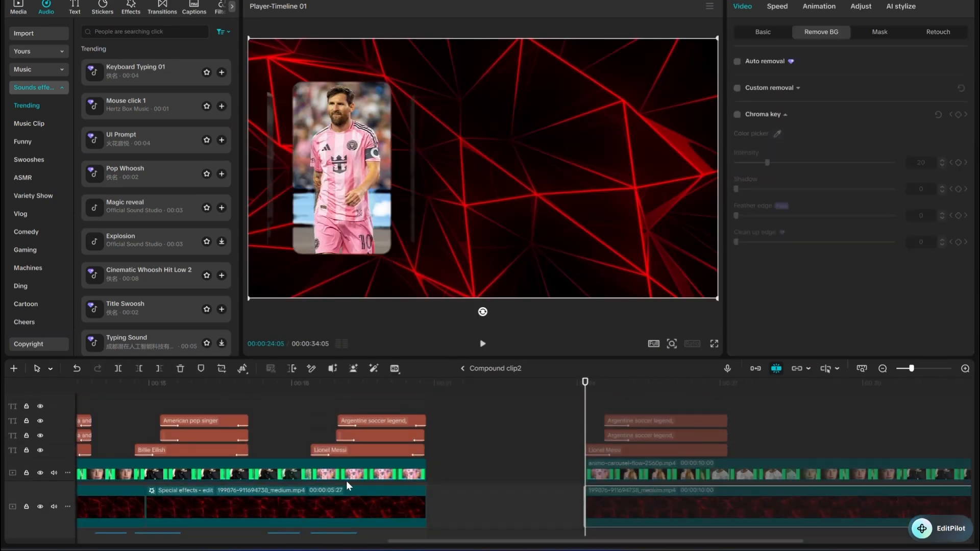
left_click(40, 473)
Set a red saturation keyframe of -89 at the background clip's start using HSL, and play the color change
left_click(861, 7)
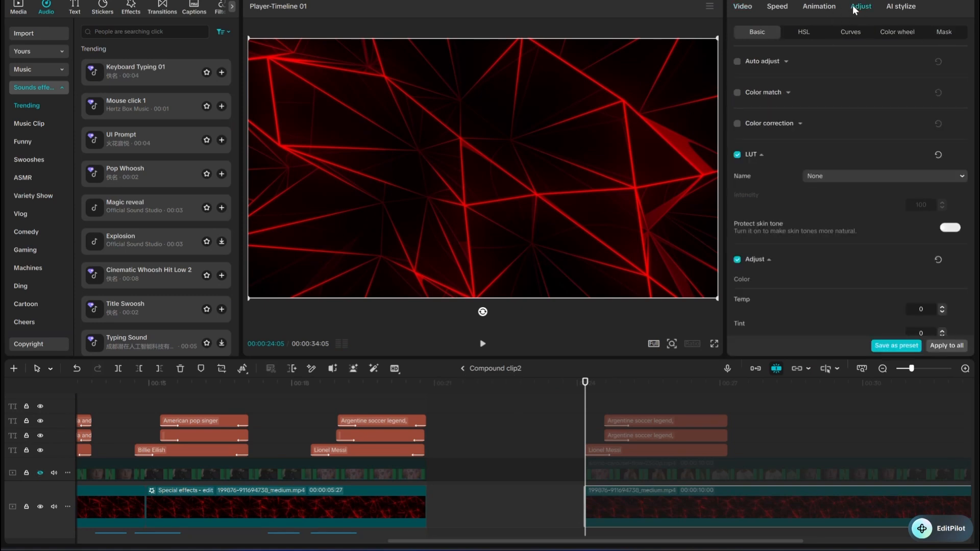
left_click(803, 32)
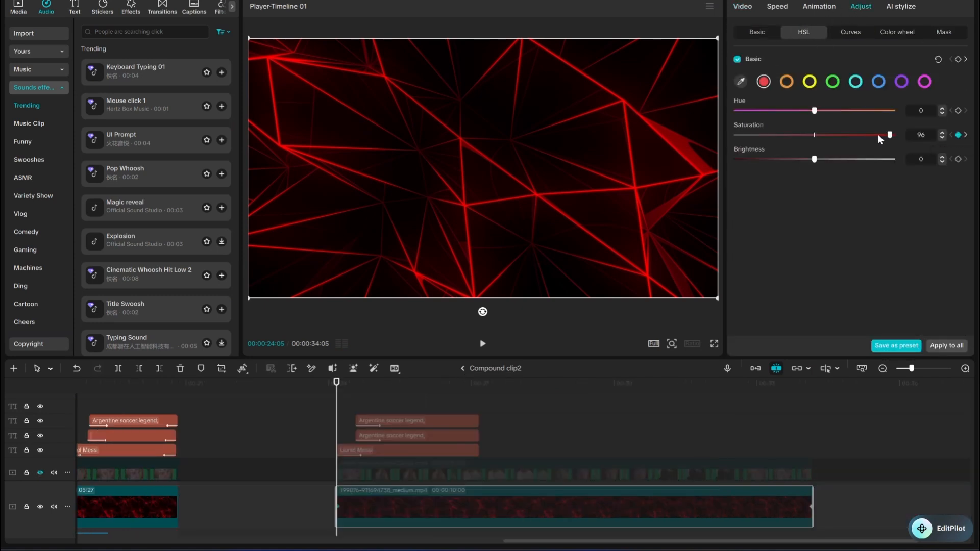
left_click_drag(808, 150, 751, 149)
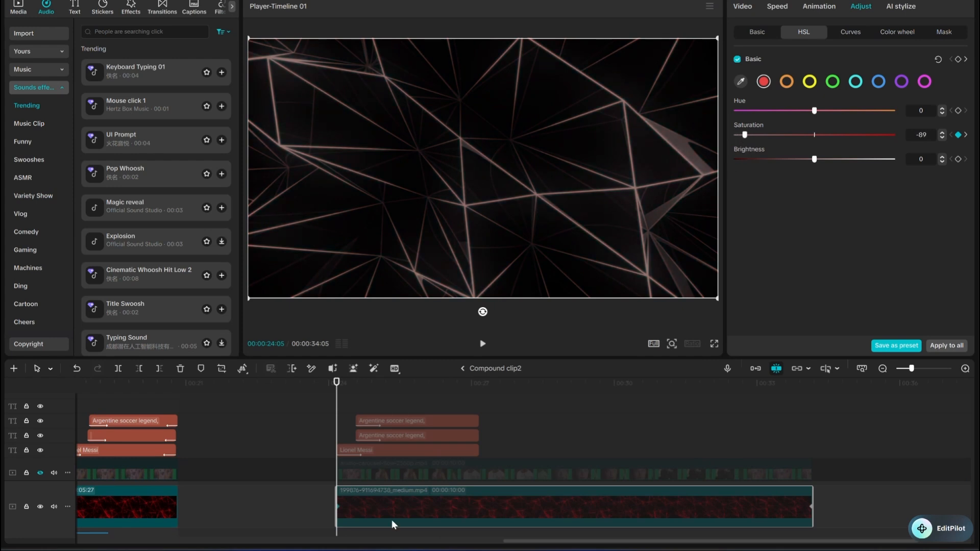
key("space")
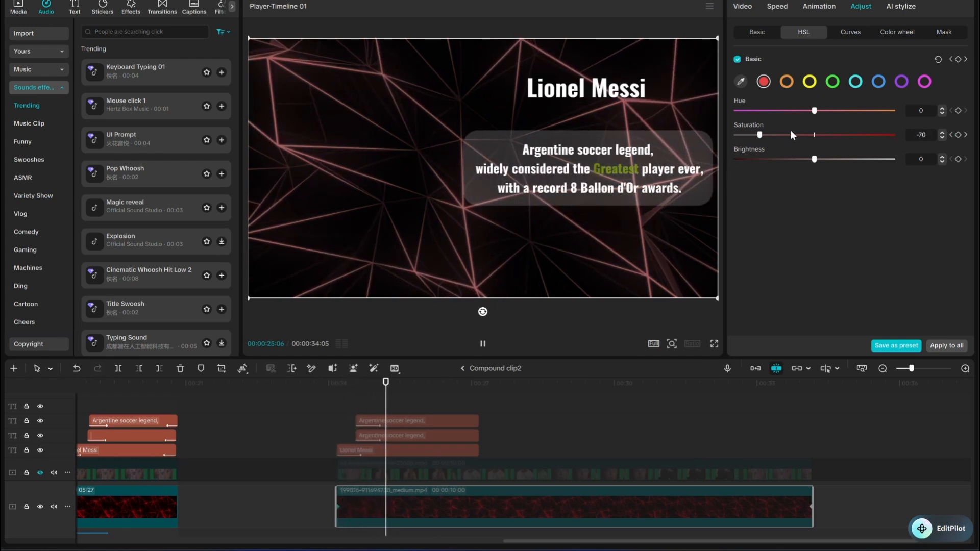